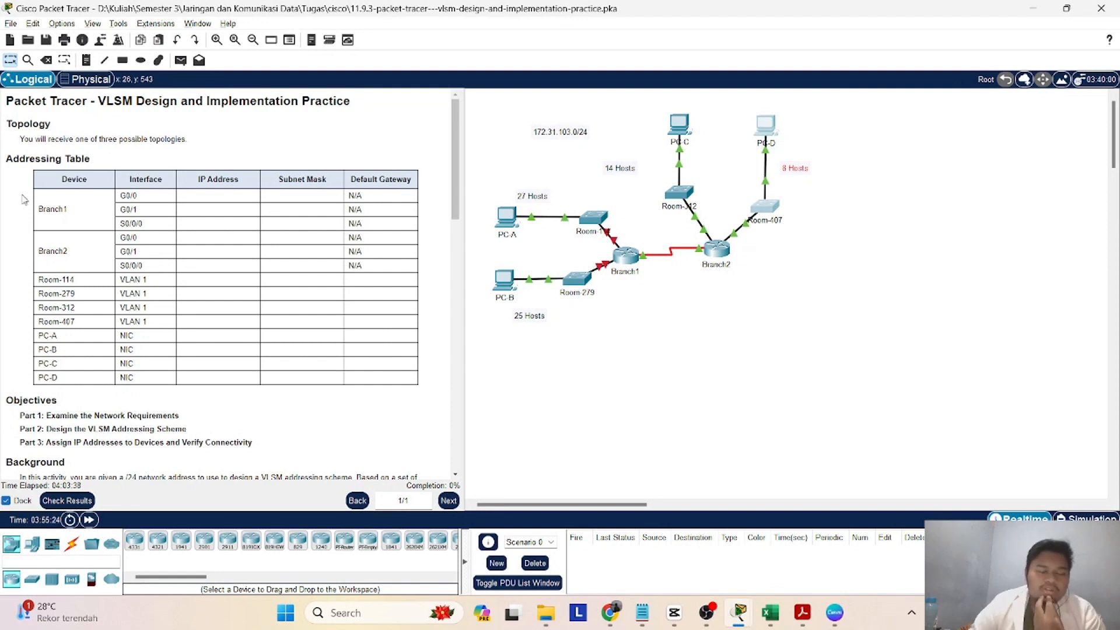
- Read through the activity's addressing table, objectives, background and the Part 1 host requirements for the 172.31.103.0/24 network
drag(46, 193, 400, 395)
click(378, 391)
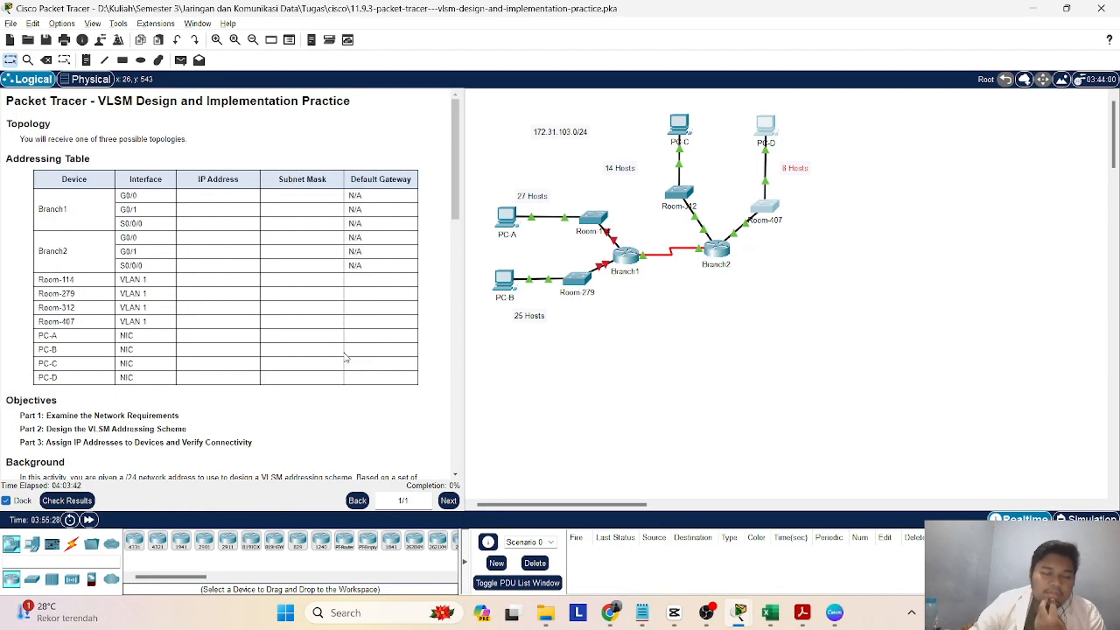
scroll(303, 360, down, 2)
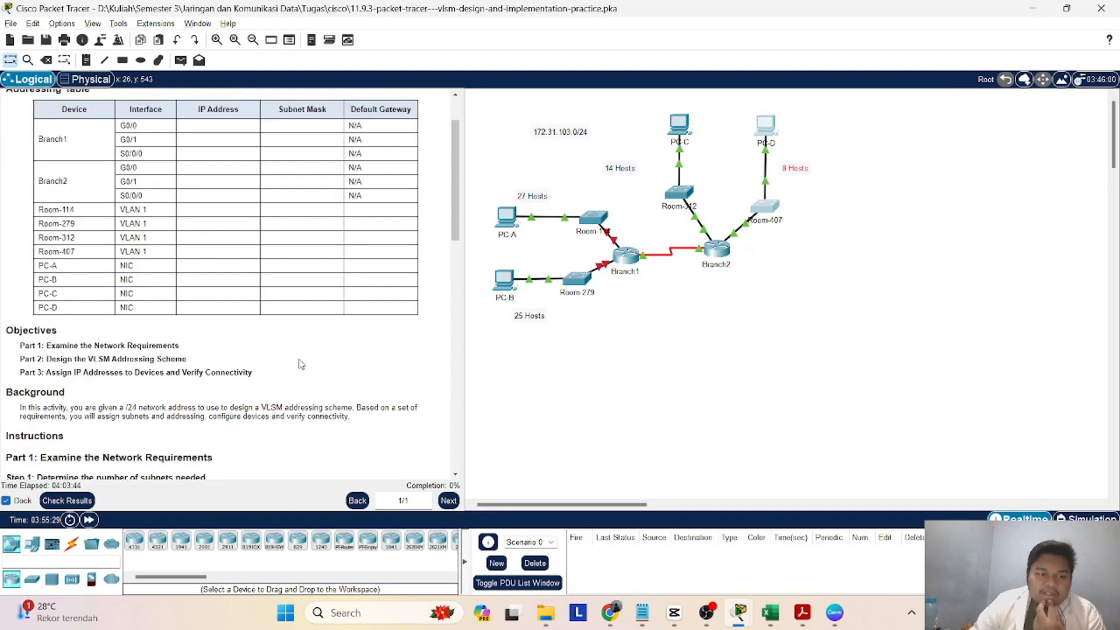
scroll(43, 323, down, 2)
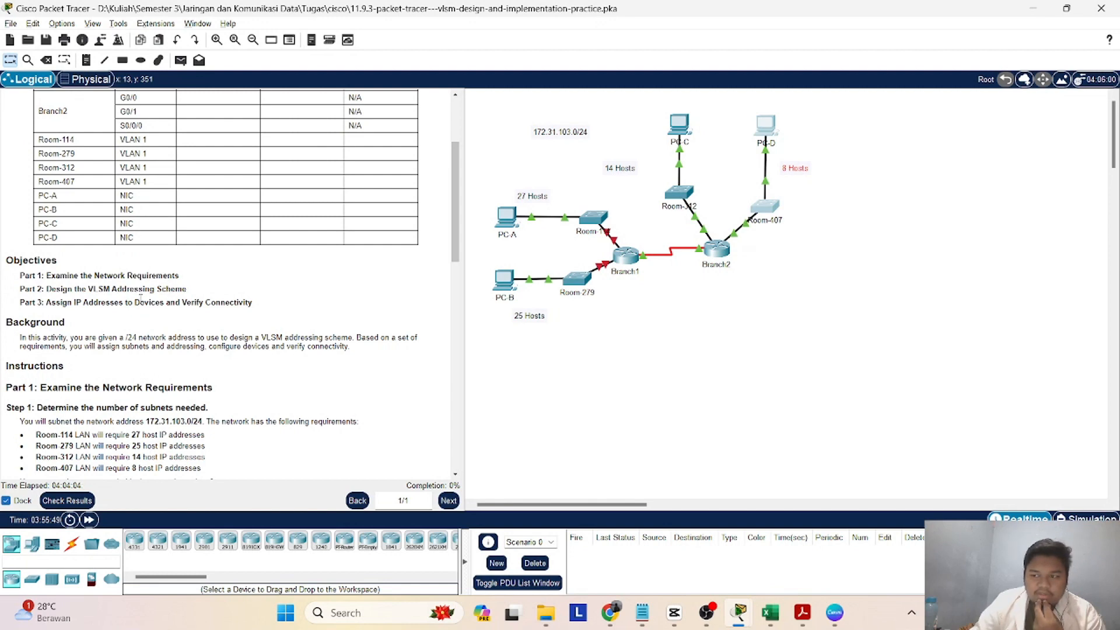
scroll(141, 298, down, 2)
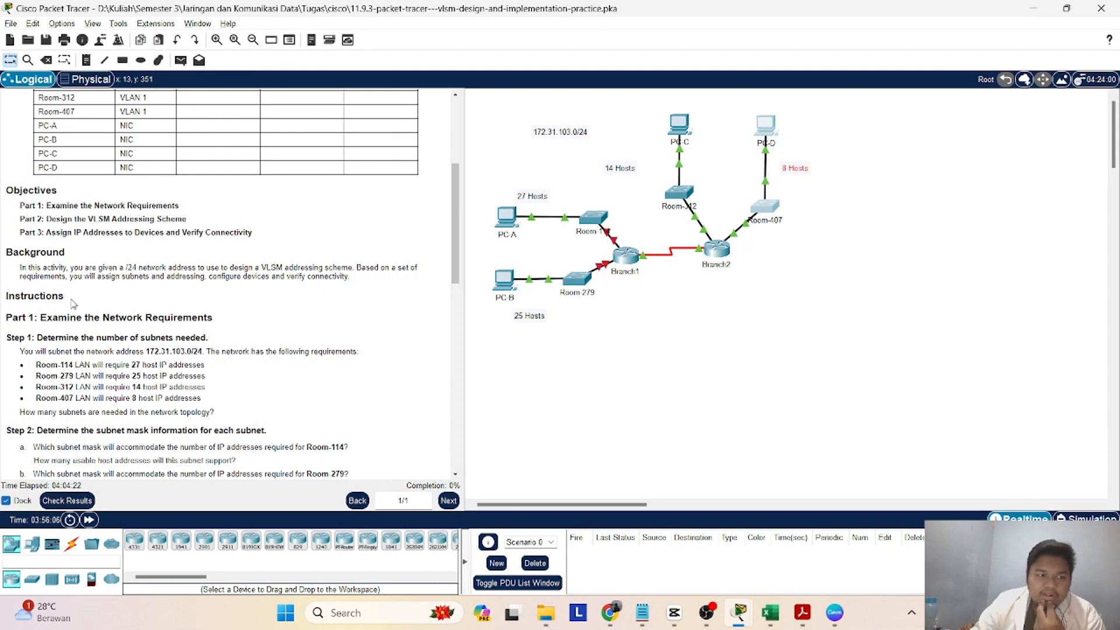
scroll(40, 309, down, 1)
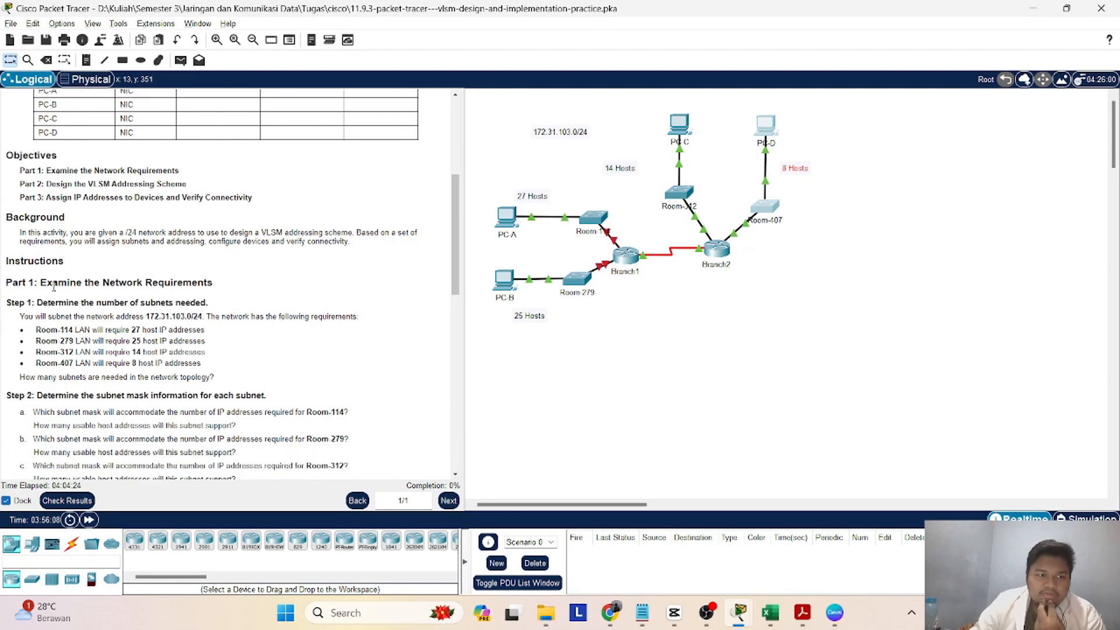
scroll(221, 295, down, 1)
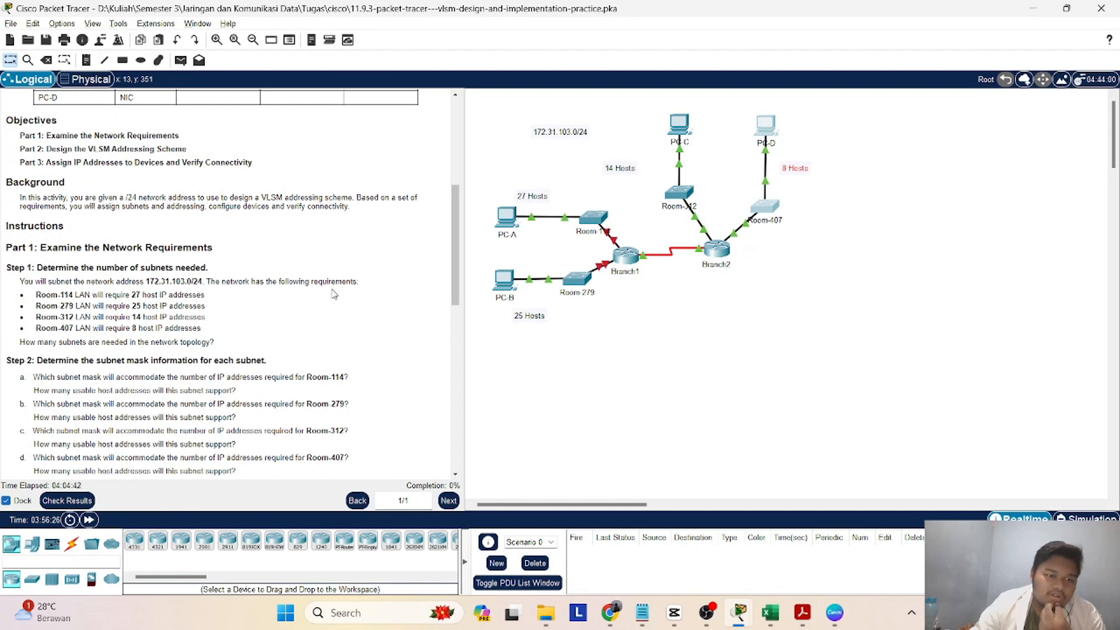
- Examine the PC-A, PC-B and PC-C LANs in the topology, marking each group of devices with its host count label
drag(478, 175, 619, 248)
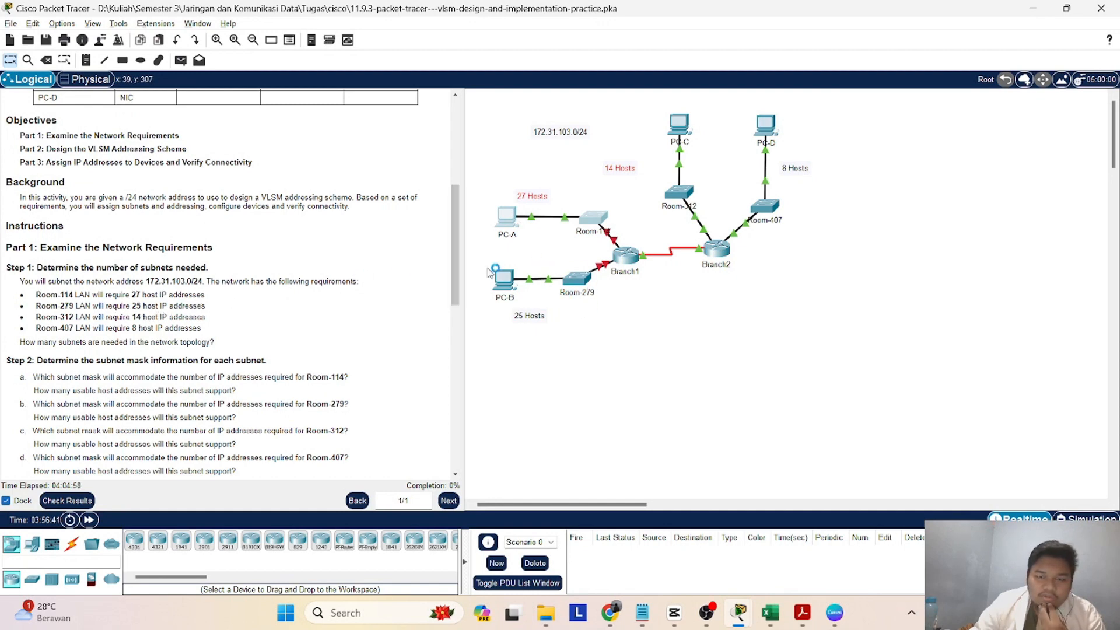
drag(484, 258, 603, 337)
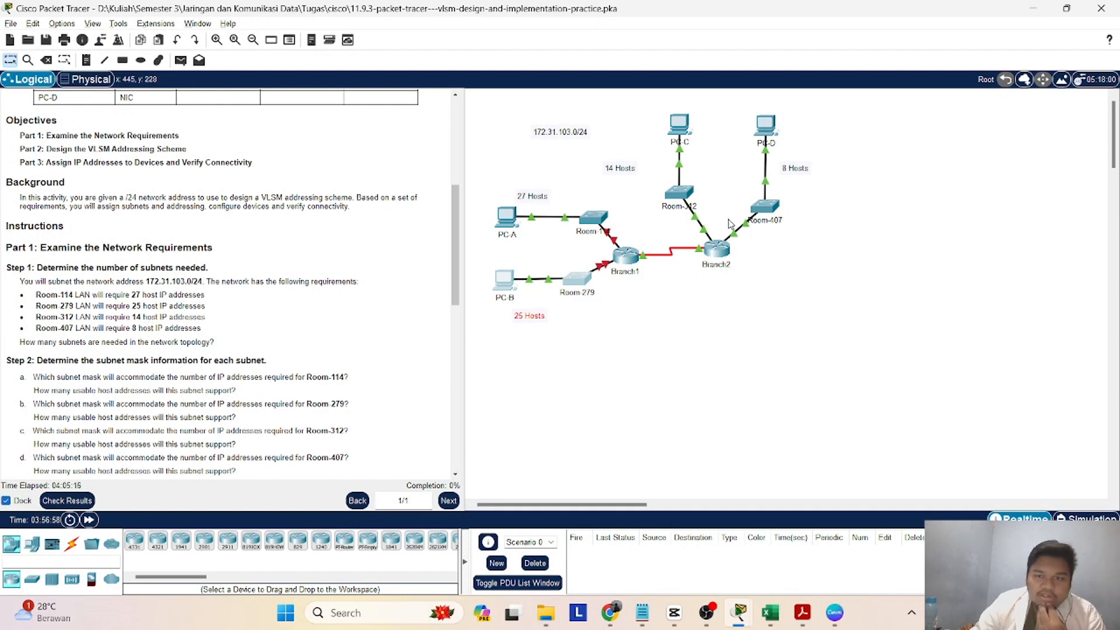
drag(650, 120, 718, 225)
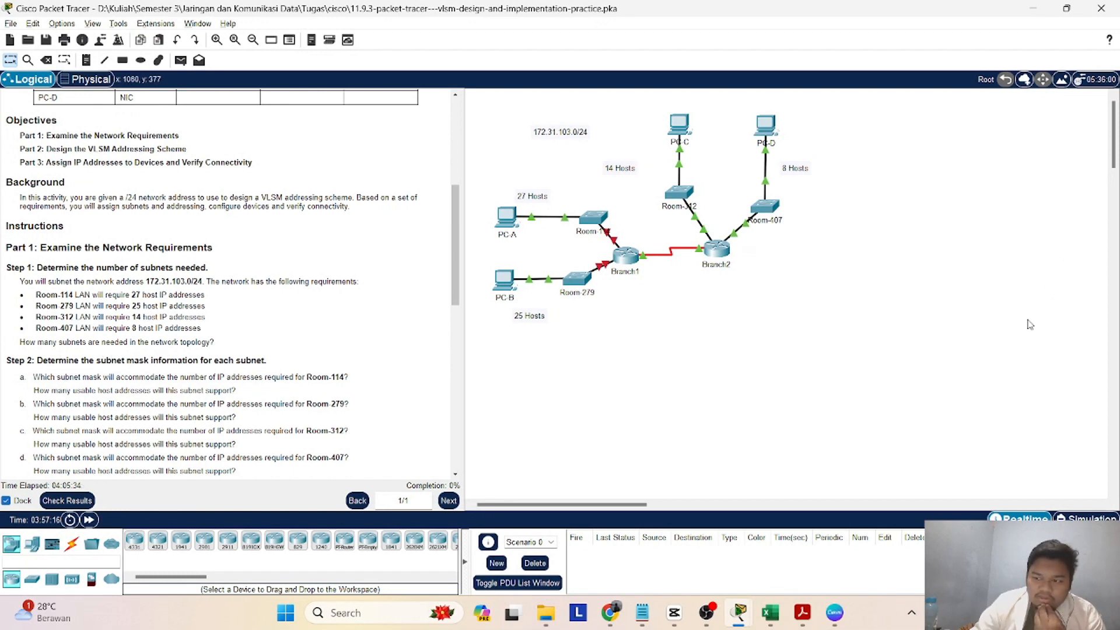
- Review the empty addressing table again together with the Part 1 subnetting requirements and subnet mask questions
scroll(207, 323, down, 2)
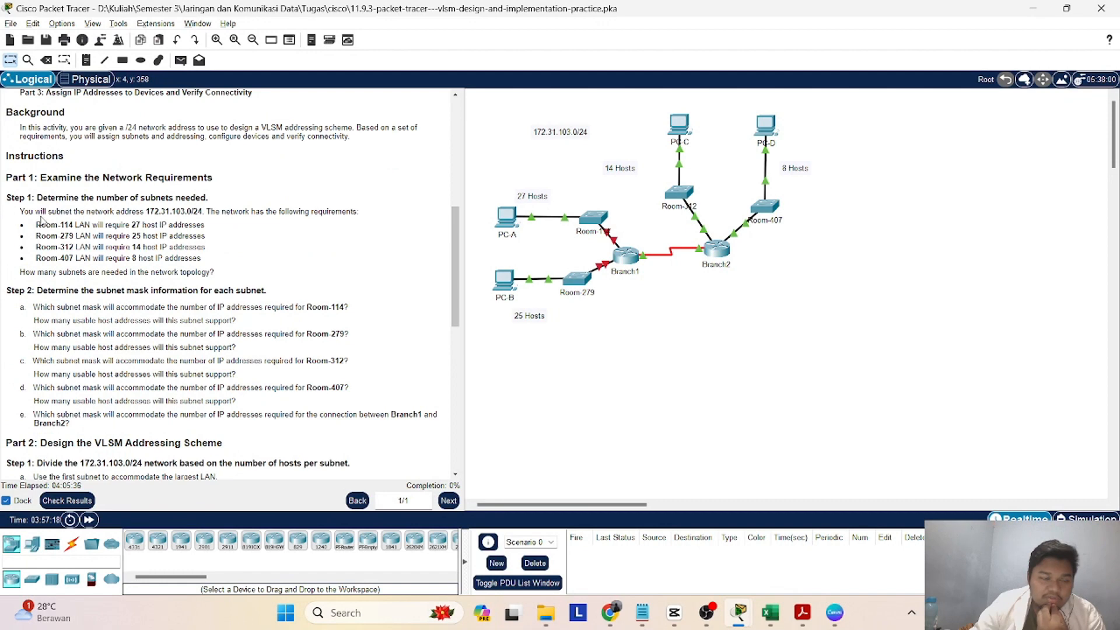
scroll(163, 193, up, 5)
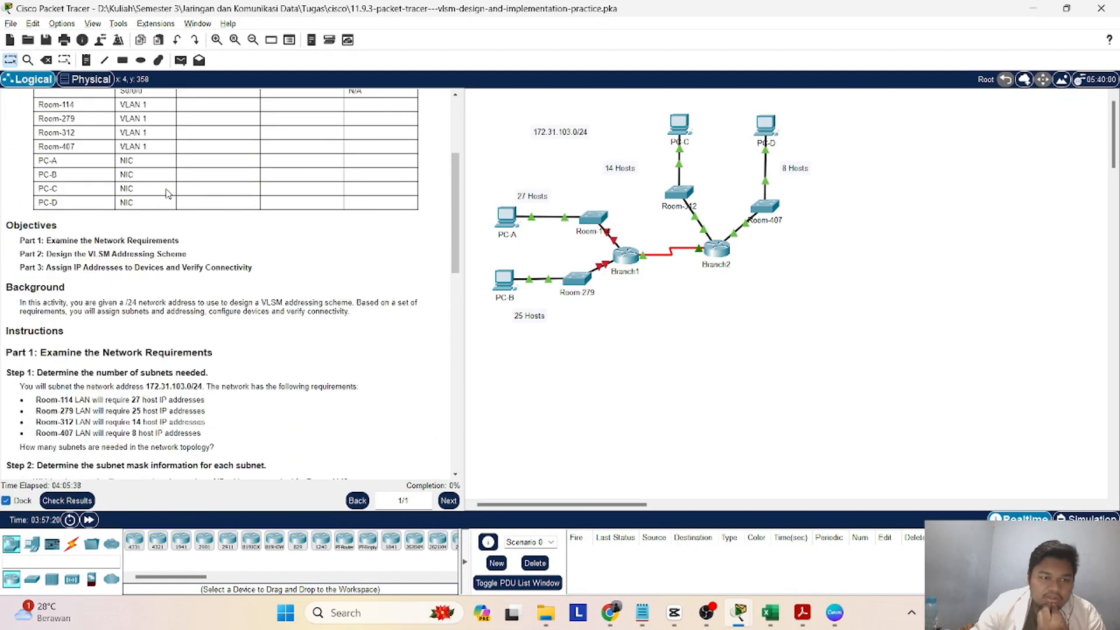
scroll(123, 366, down, 2)
scroll(92, 214, up, 6)
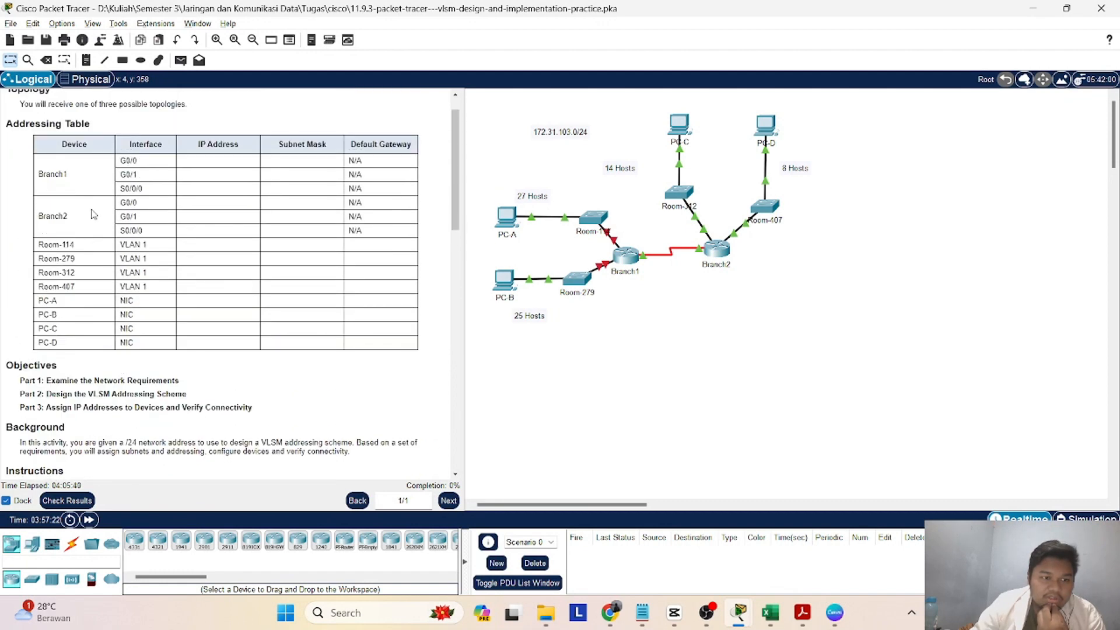
scroll(275, 288, down, 8)
scroll(275, 287, up, 6)
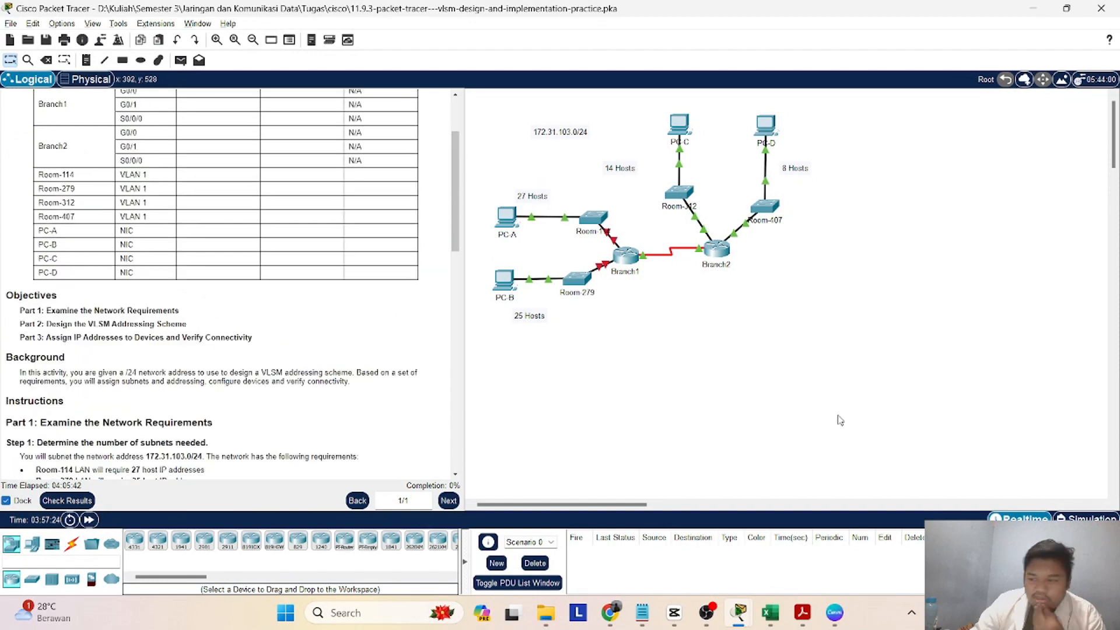
- Switch to the Excel workbook Book1, maximize its window and bring the whole addressing table on Sheet1 into view
click(769, 612)
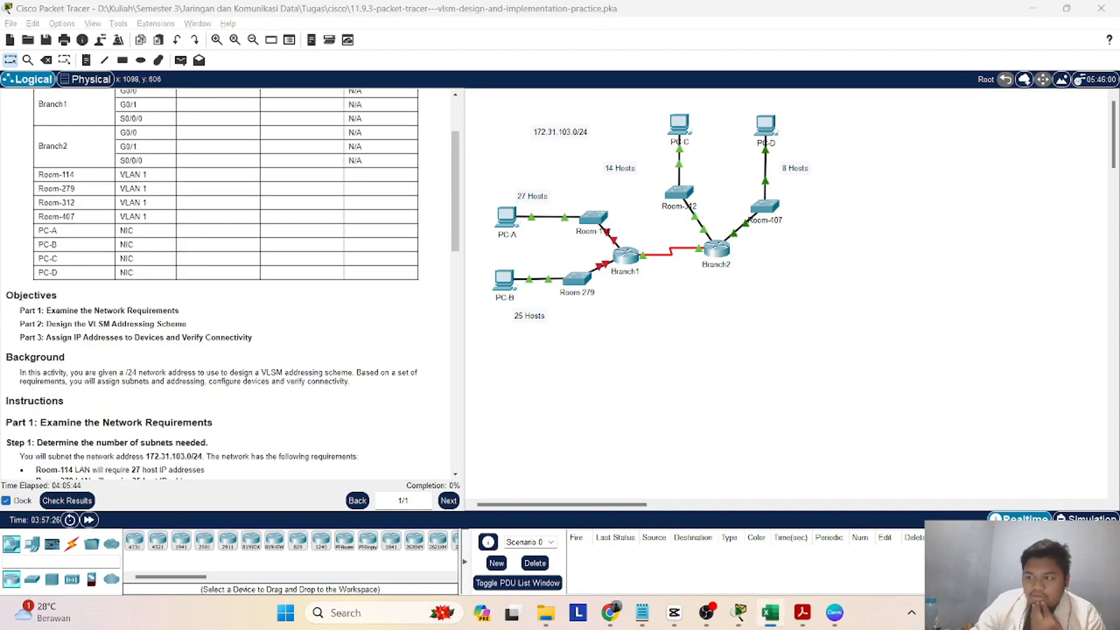
drag(896, 82, 704, 81)
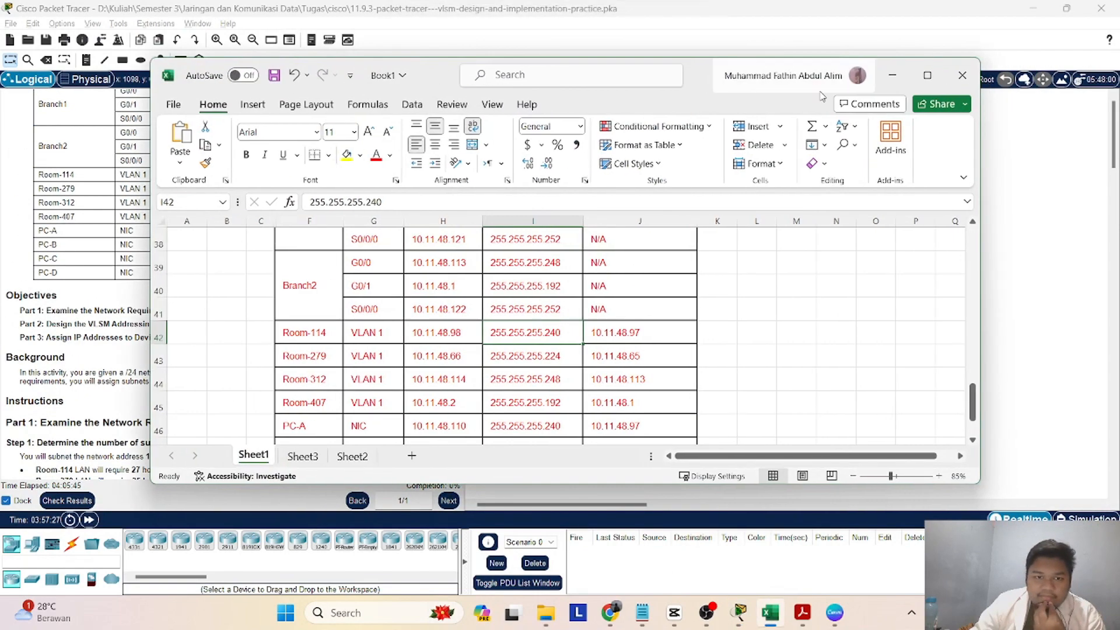
click(926, 80)
scroll(318, 248, up, 4)
scroll(319, 249, down, 2)
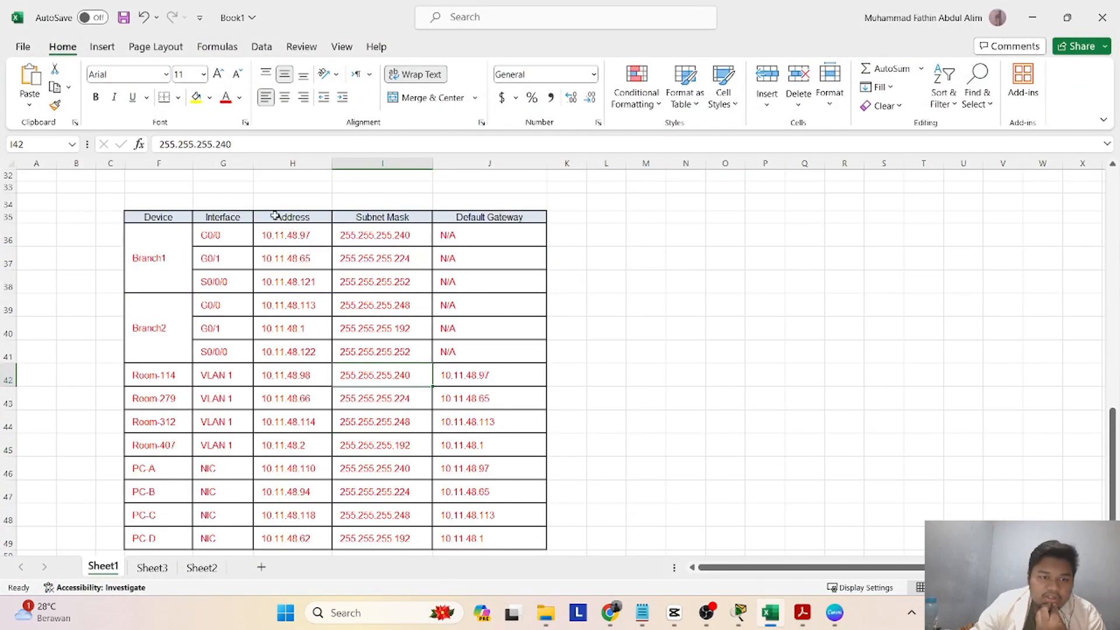
- Examine the Address, Subnet Mask and Default Gateway columns of the worksheet's addressing table from Branch1 down to PC-D
drag(274, 216, 299, 538)
scroll(333, 457, down, 3)
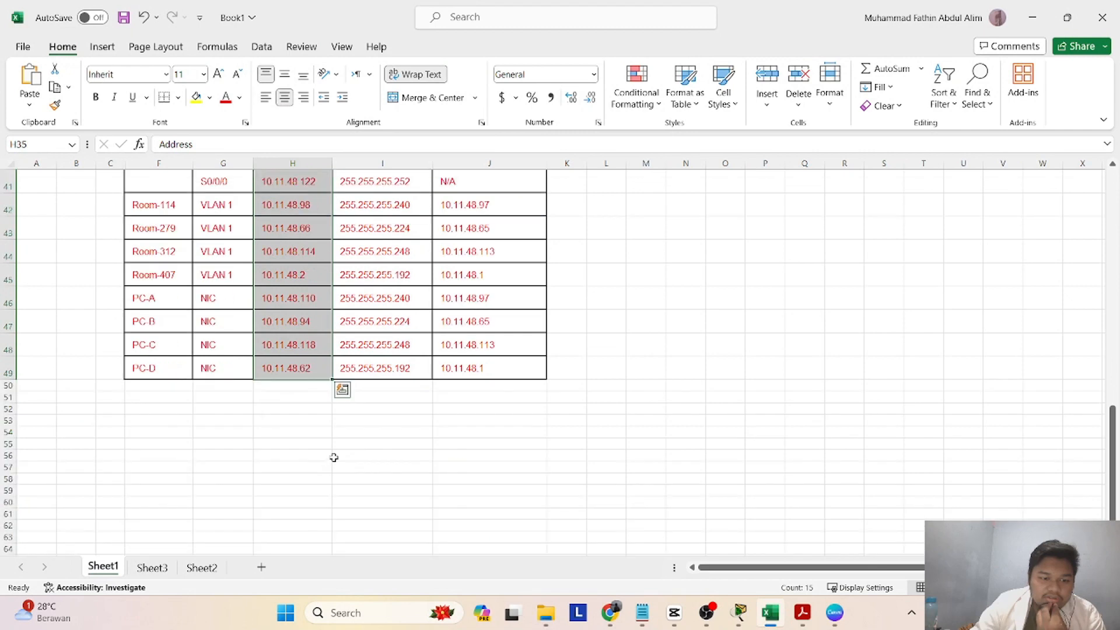
scroll(332, 457, up, 3)
drag(382, 217, 386, 538)
drag(512, 217, 522, 538)
click(618, 495)
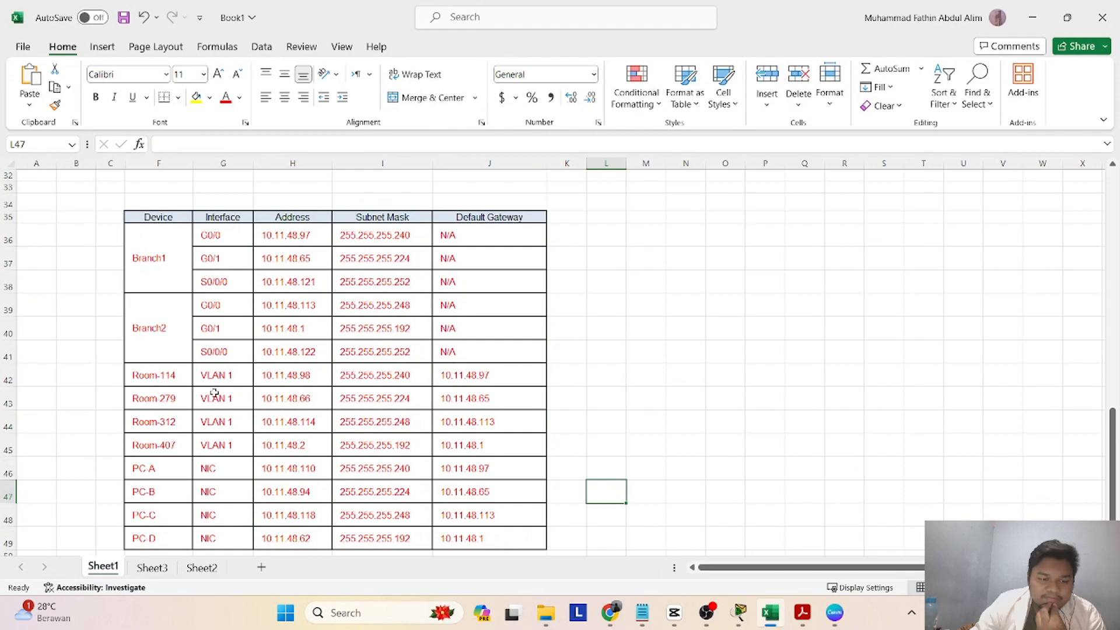
- Return to Packet Tracer and review the Part 1 subnet questions together with the PC-A and Room-114 LAN
click(1067, 17)
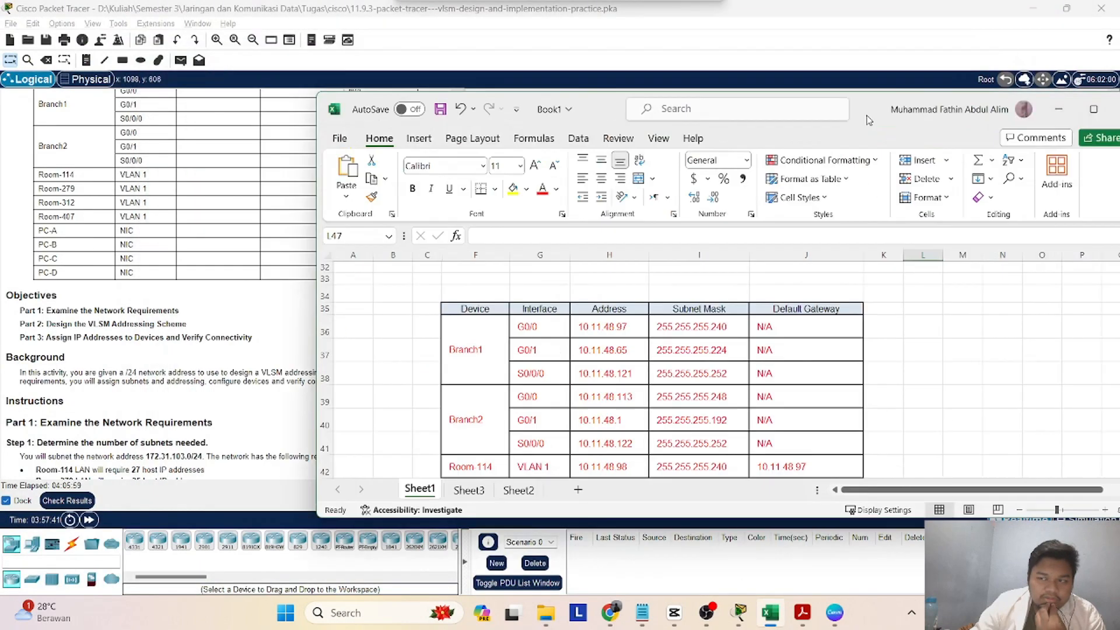
click(892, 76)
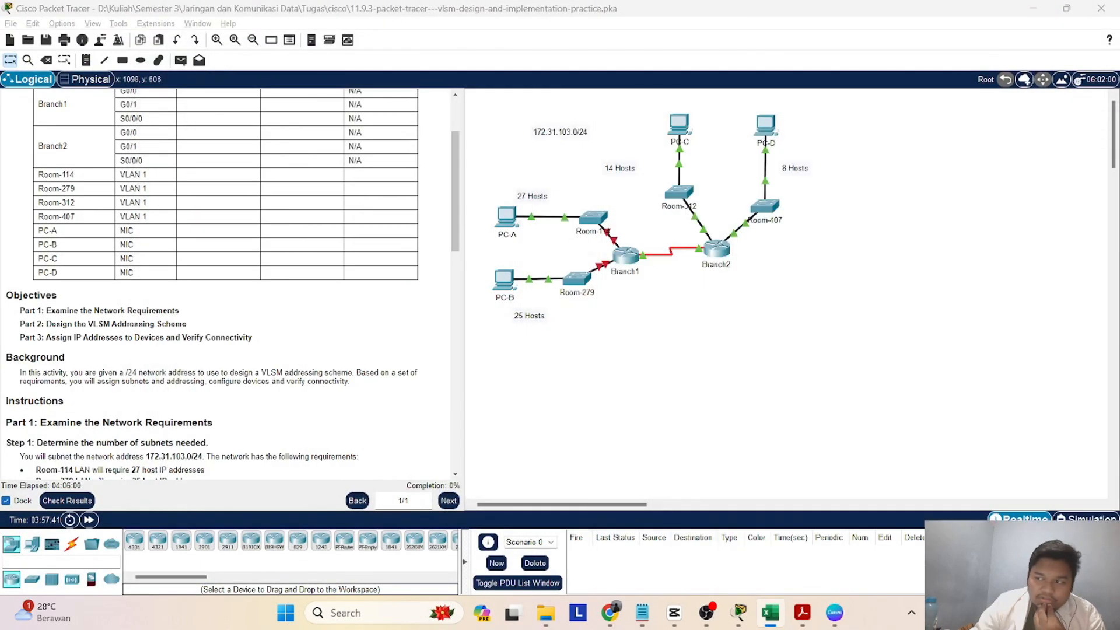
scroll(223, 240, down, 7)
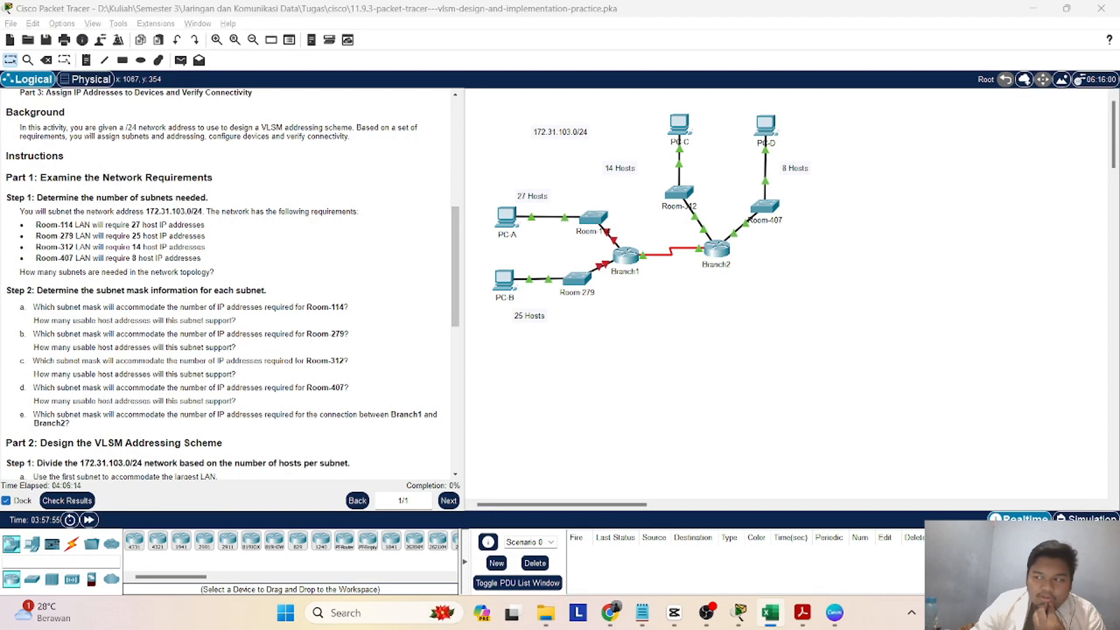
key(alt+Tab)
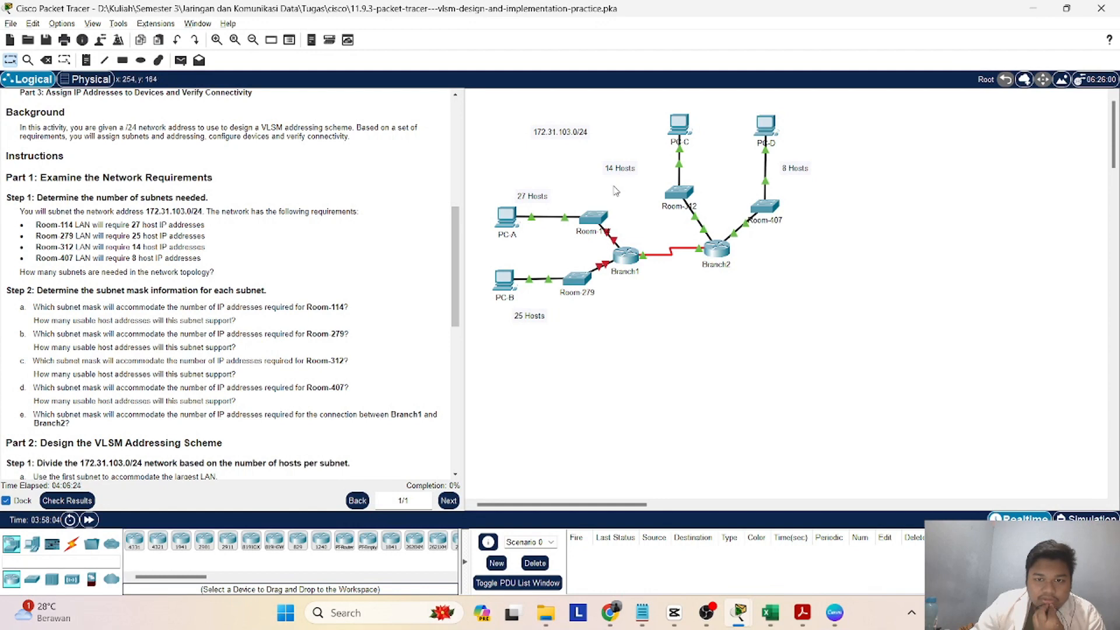
drag(616, 191, 479, 254)
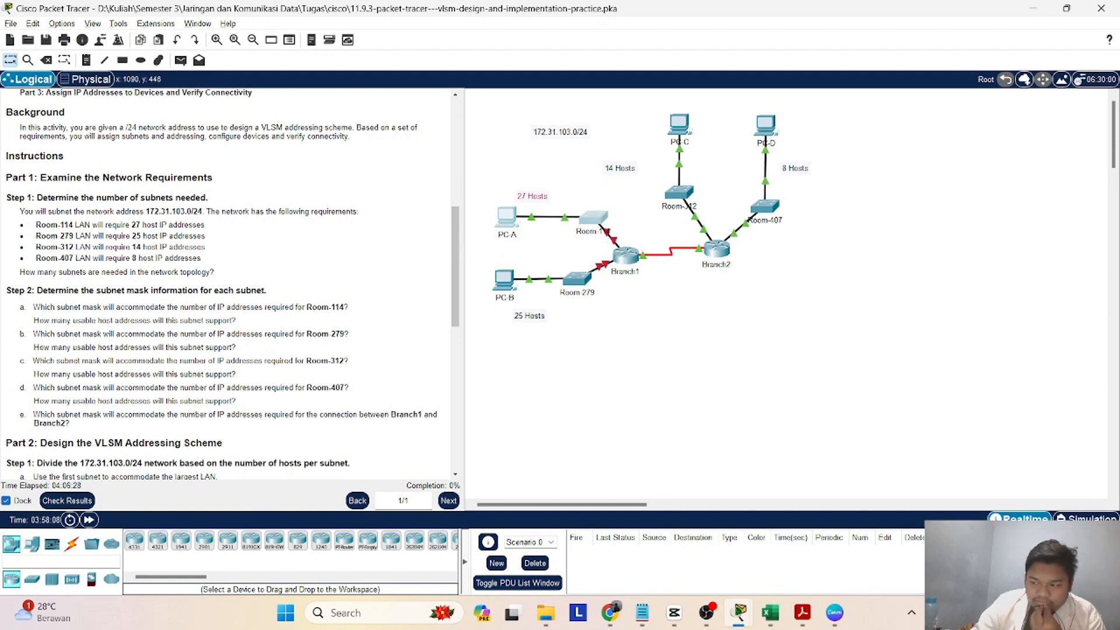
- Switch back to the Excel workbook and narrow its window so it sits beside the Packet Tracer instructions
key(alt+Tab)
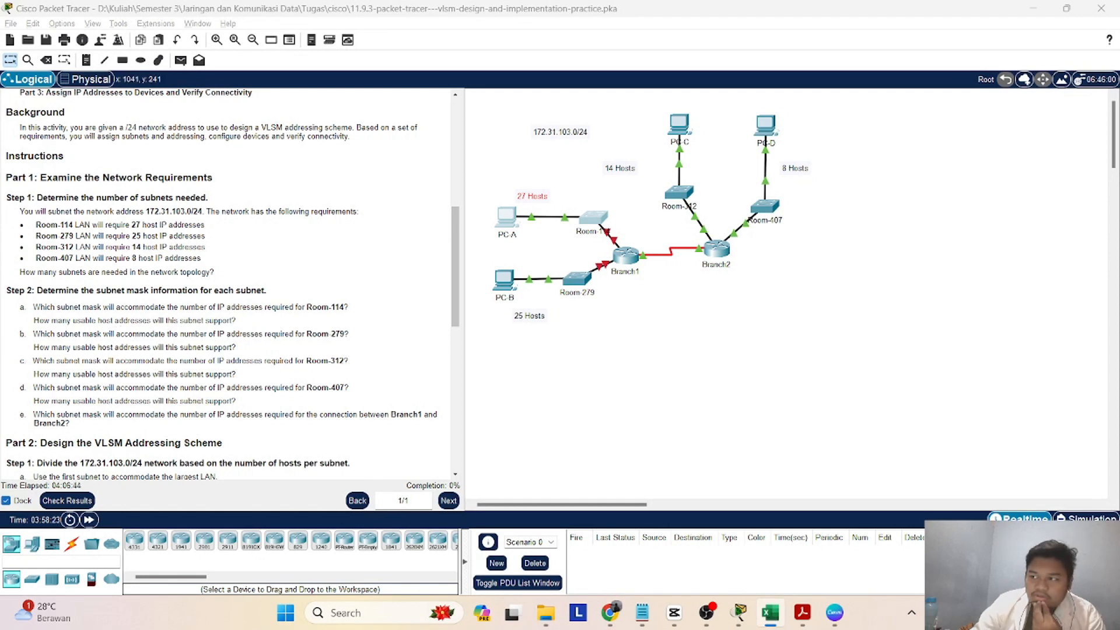
key(alt+Tab)
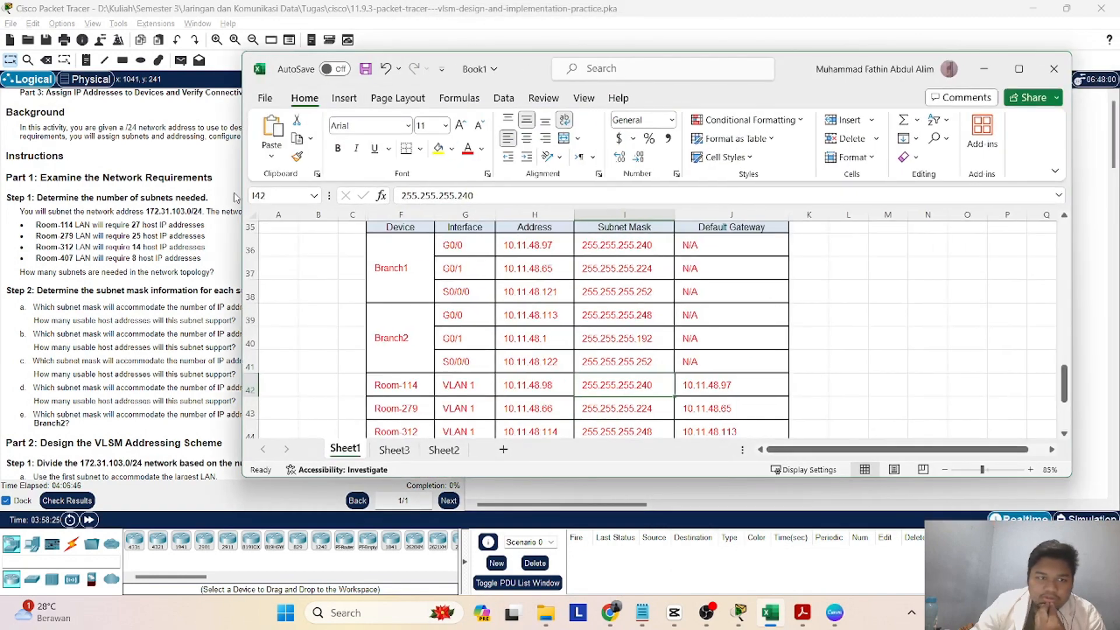
drag(239, 193, 551, 190)
drag(588, 191, 475, 192)
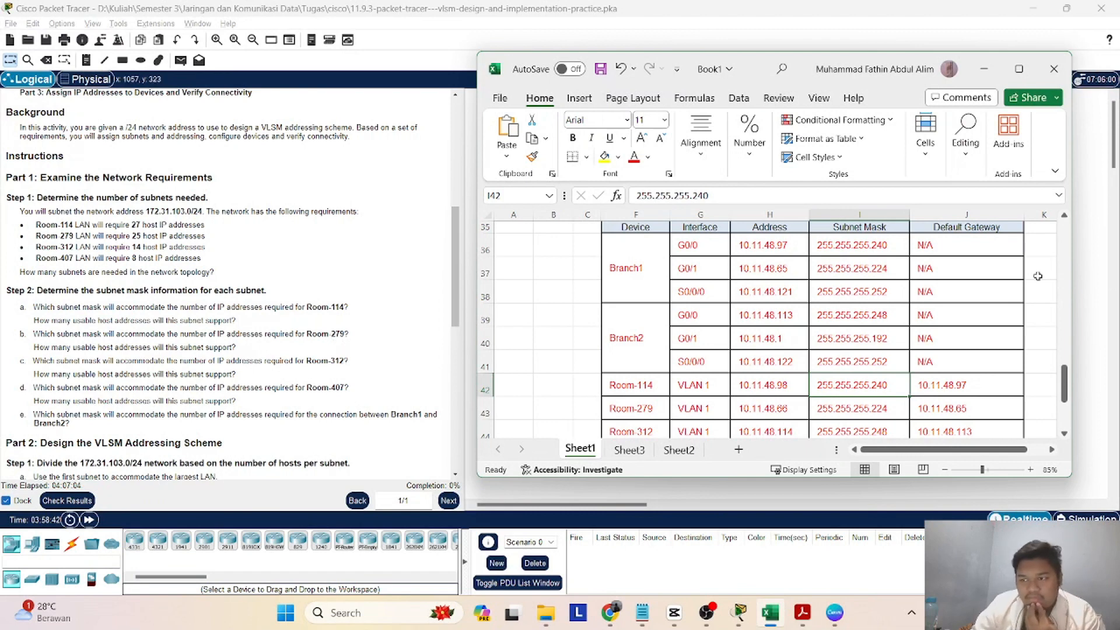
- Compare the worksheet's subnet masks for the four room switches and the branch serial link with the Part 1 Step 2 questions
scroll(783, 274, down, 2)
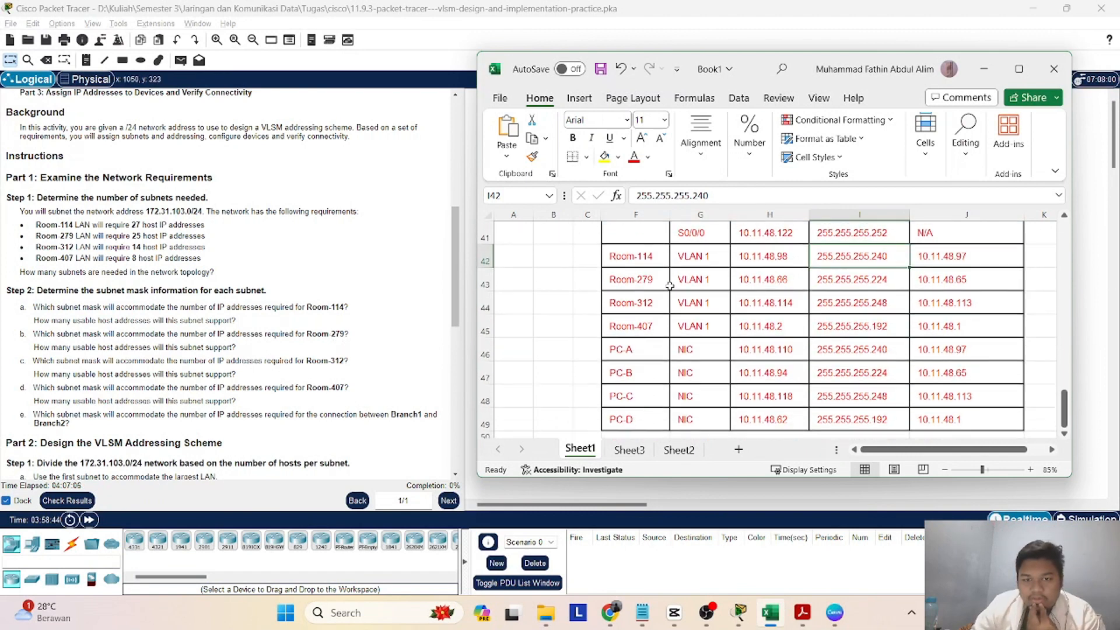
click(817, 280)
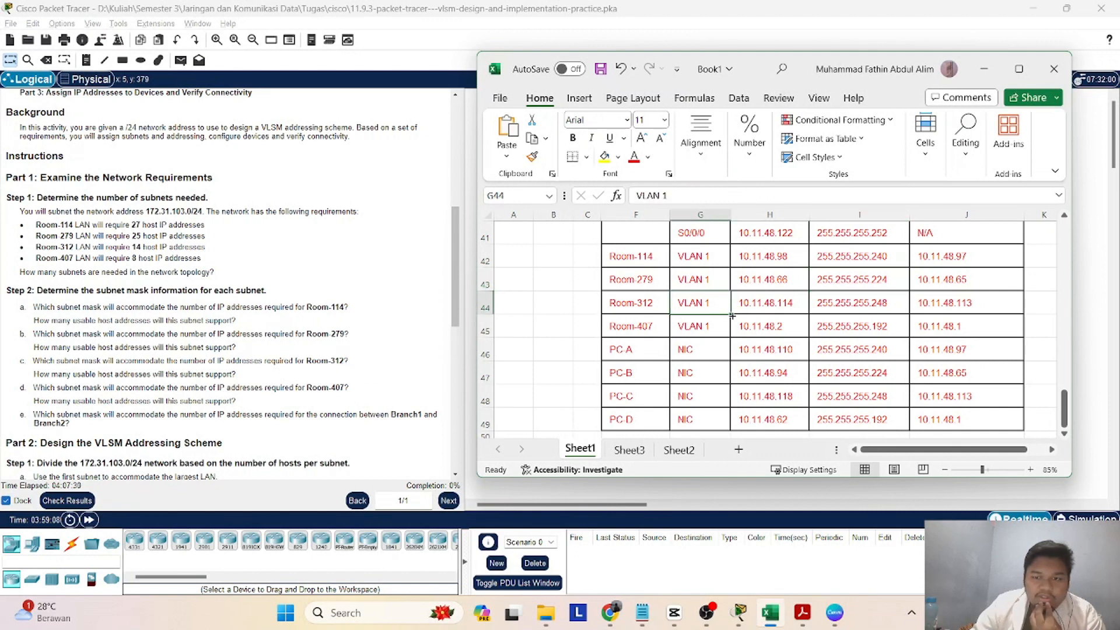
click(830, 308)
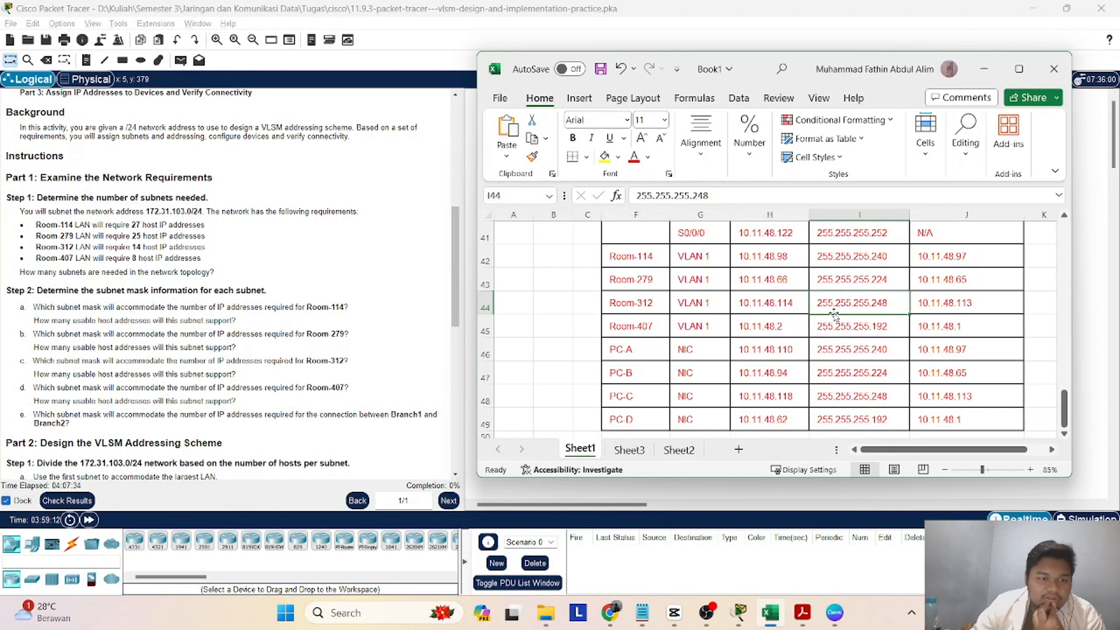
scroll(830, 314, up, 2)
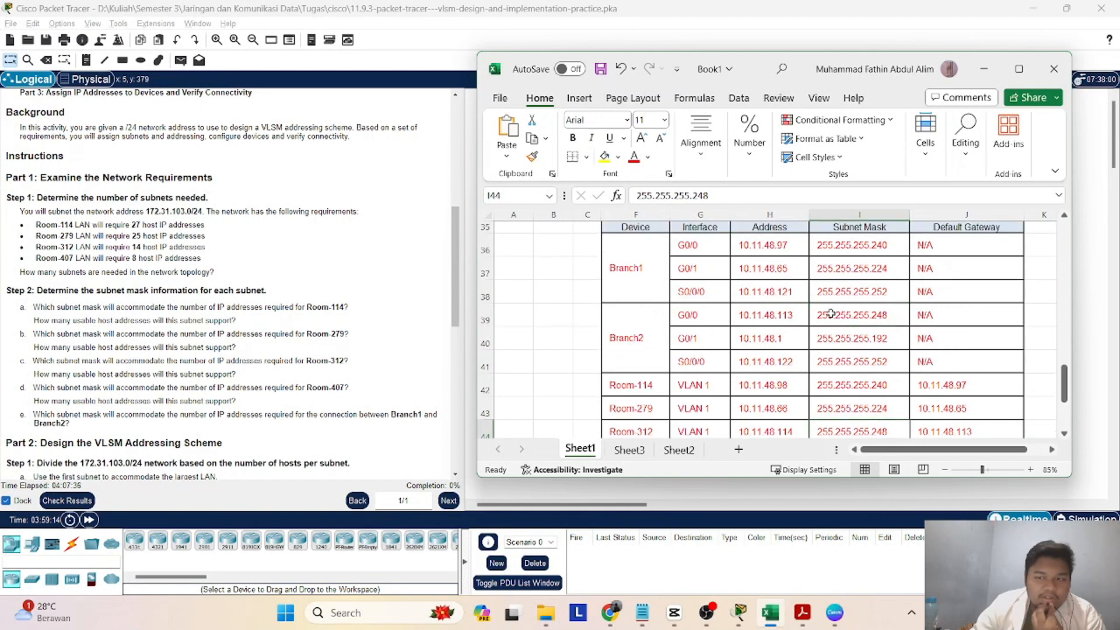
scroll(830, 314, down, 2)
scroll(842, 300, up, 1)
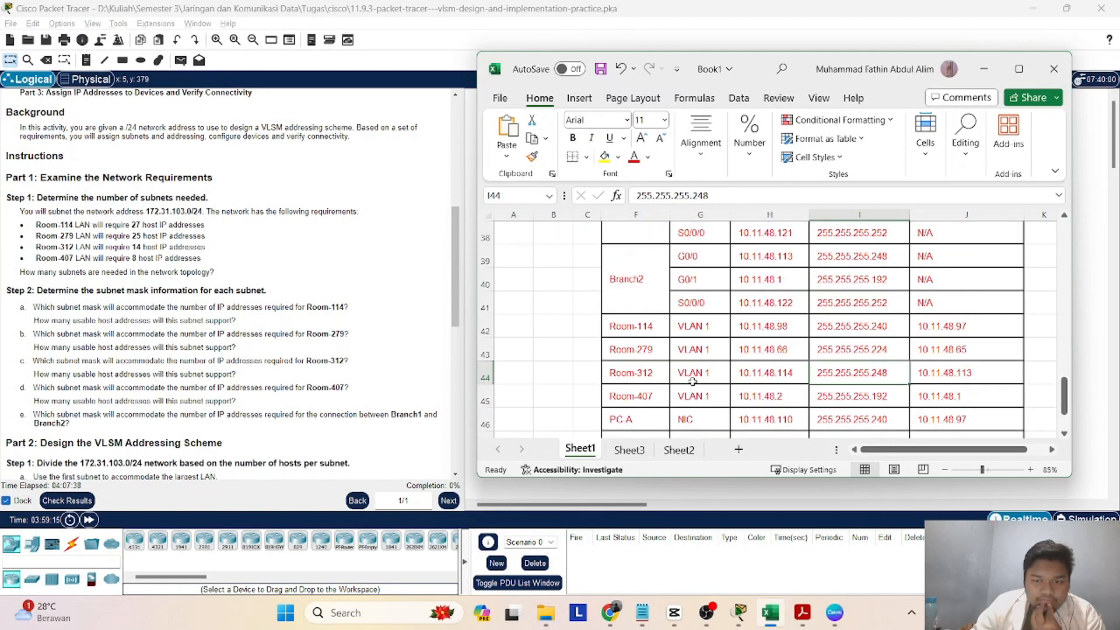
scroll(843, 383, down, 1)
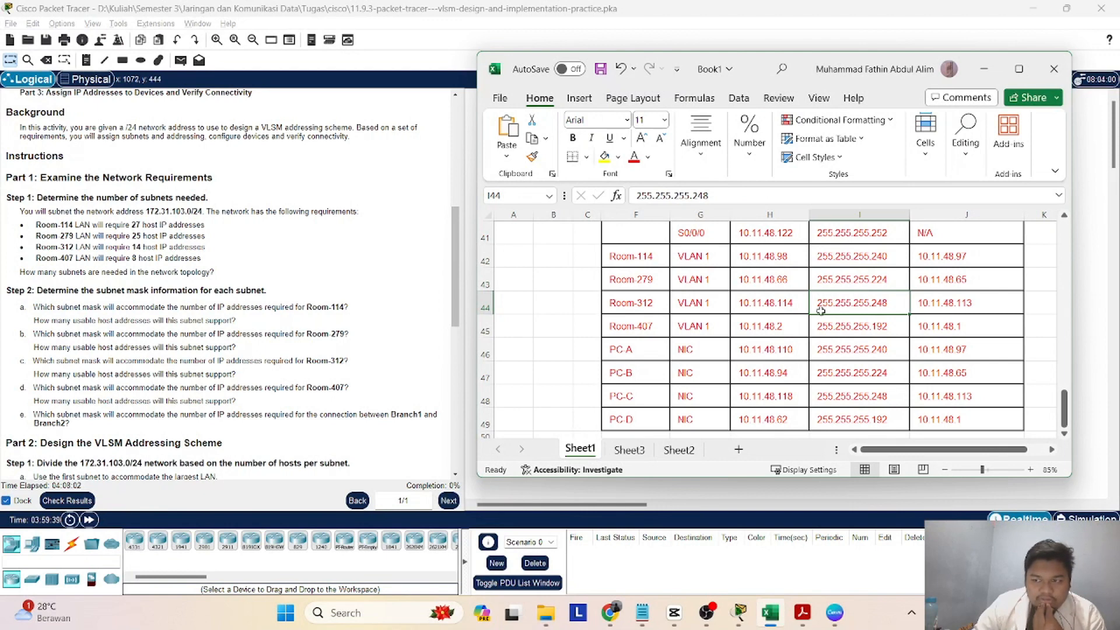
click(853, 334)
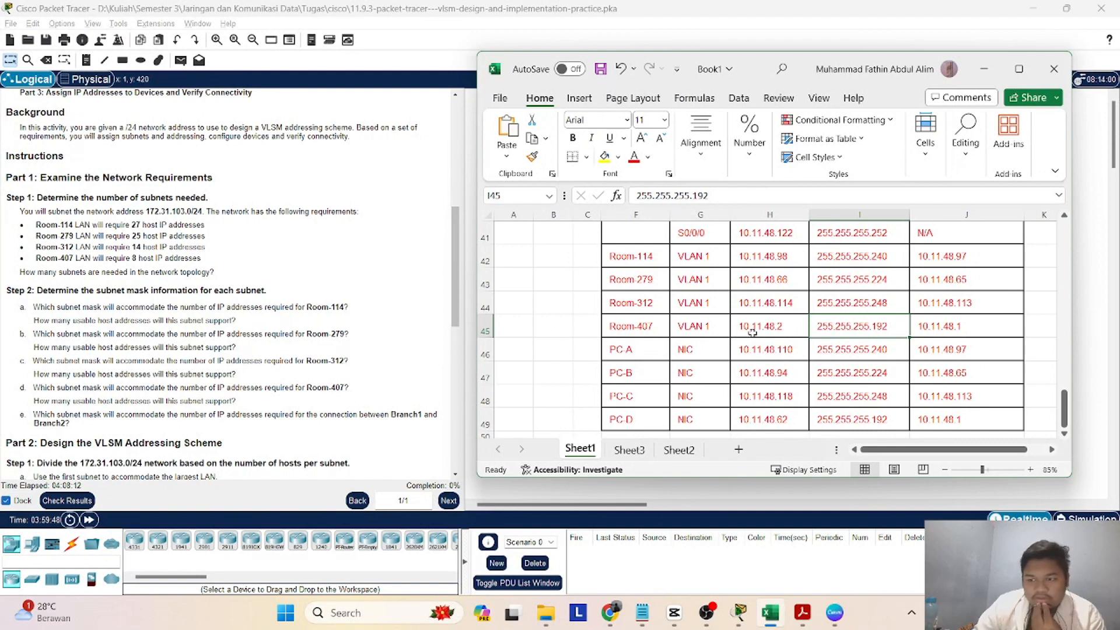
scroll(92, 427, down, 1)
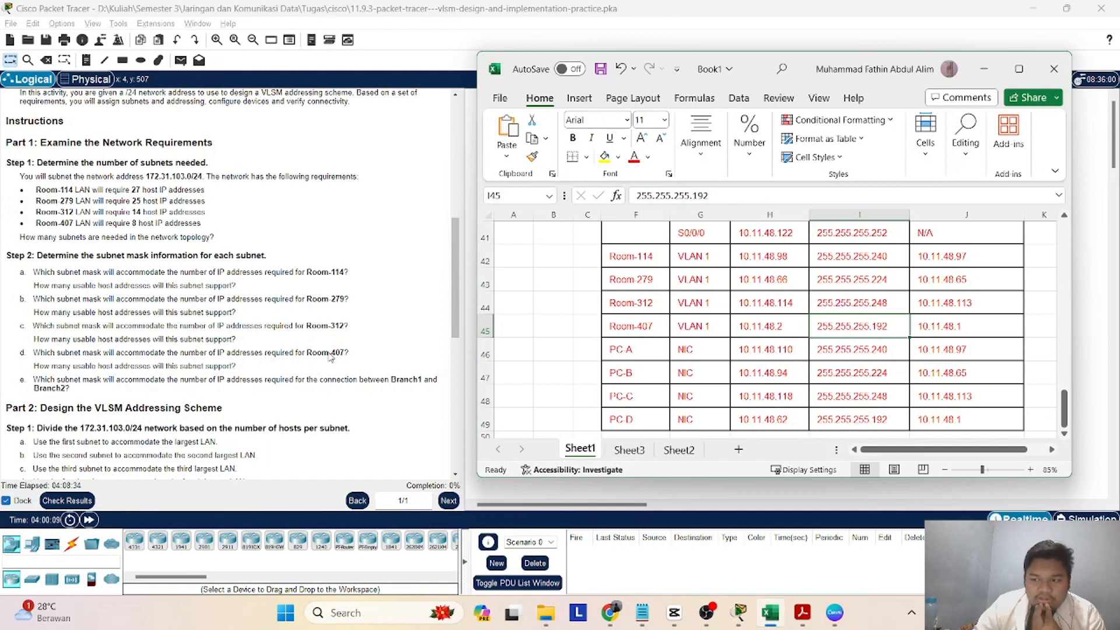
scroll(662, 308, up, 2)
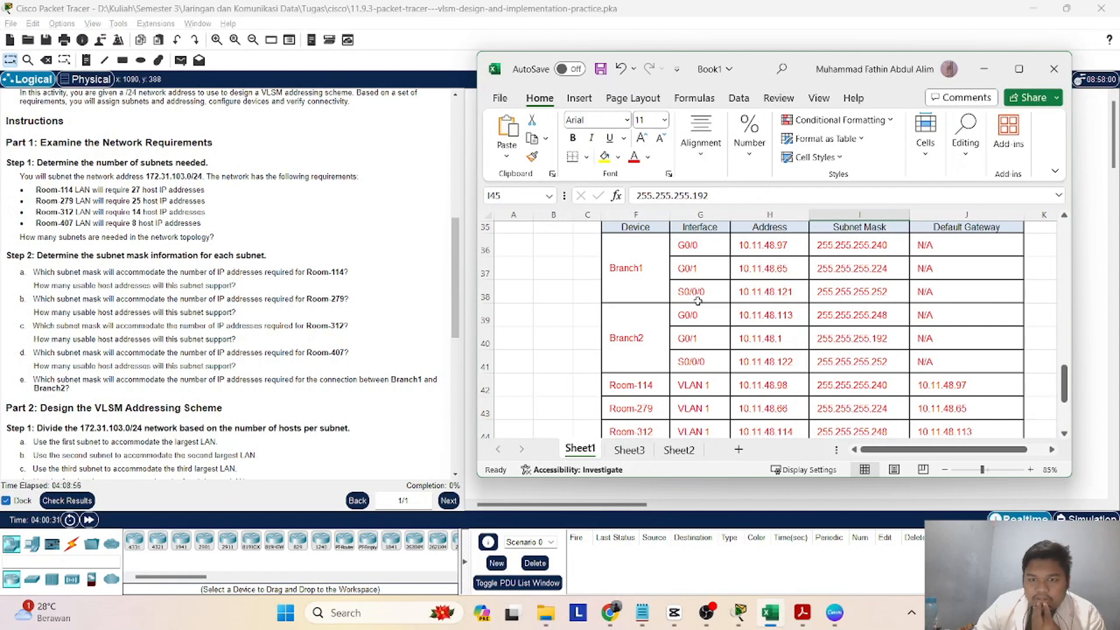
- Check the Branch1 and Branch2 serial interface addresses and masks in the worksheet against the Part 1 question on the inter-router connection
drag(697, 301, 839, 299)
drag(698, 361, 840, 362)
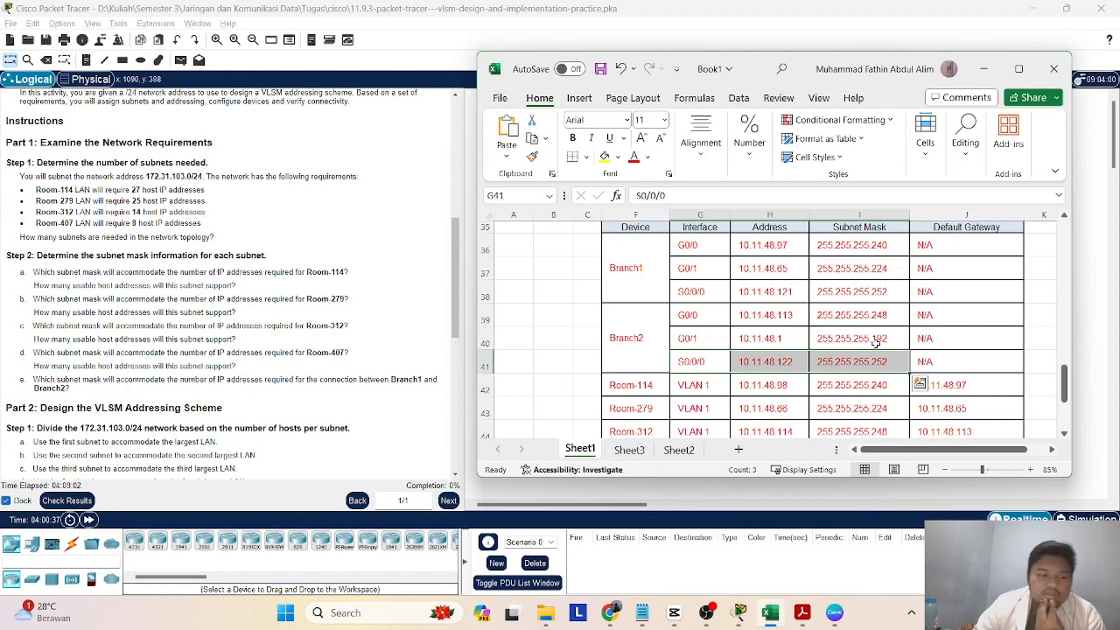
scroll(295, 322, down, 2)
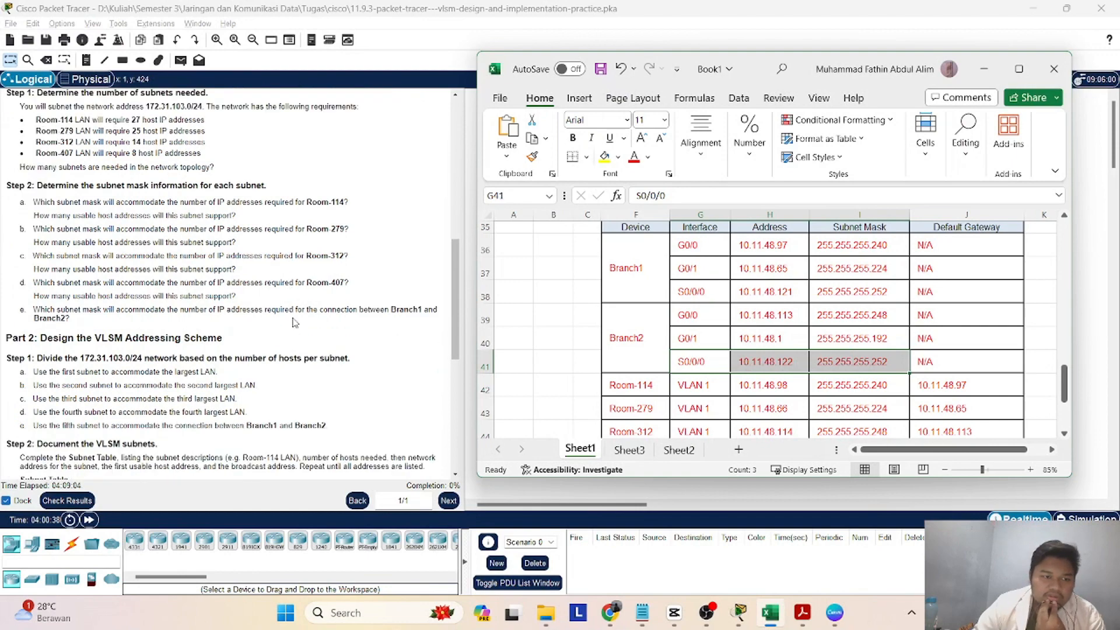
- Return to Packet Tracer and review the Part 2 VLSM design instructions, including every column of the blank Subnet Table
click(983, 69)
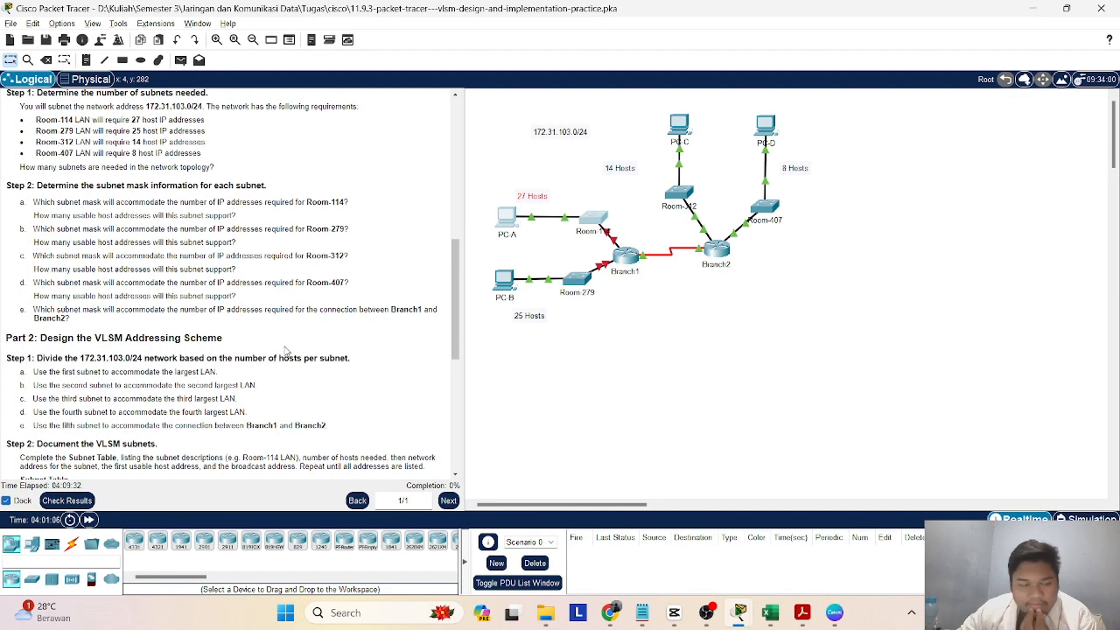
scroll(285, 350, down, 2)
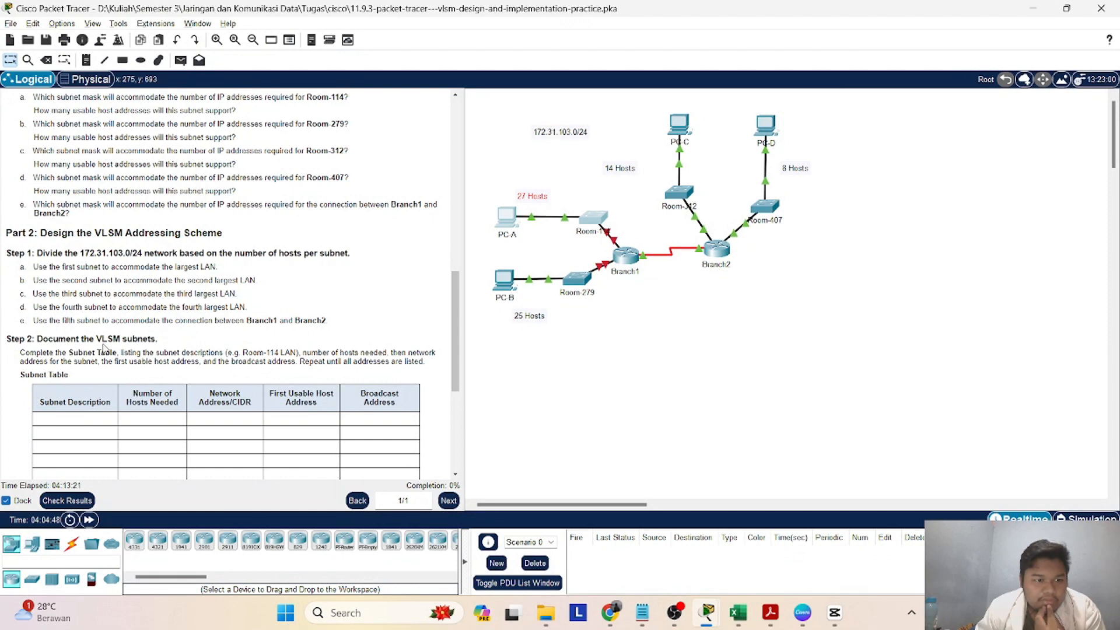
scroll(122, 349, down, 2)
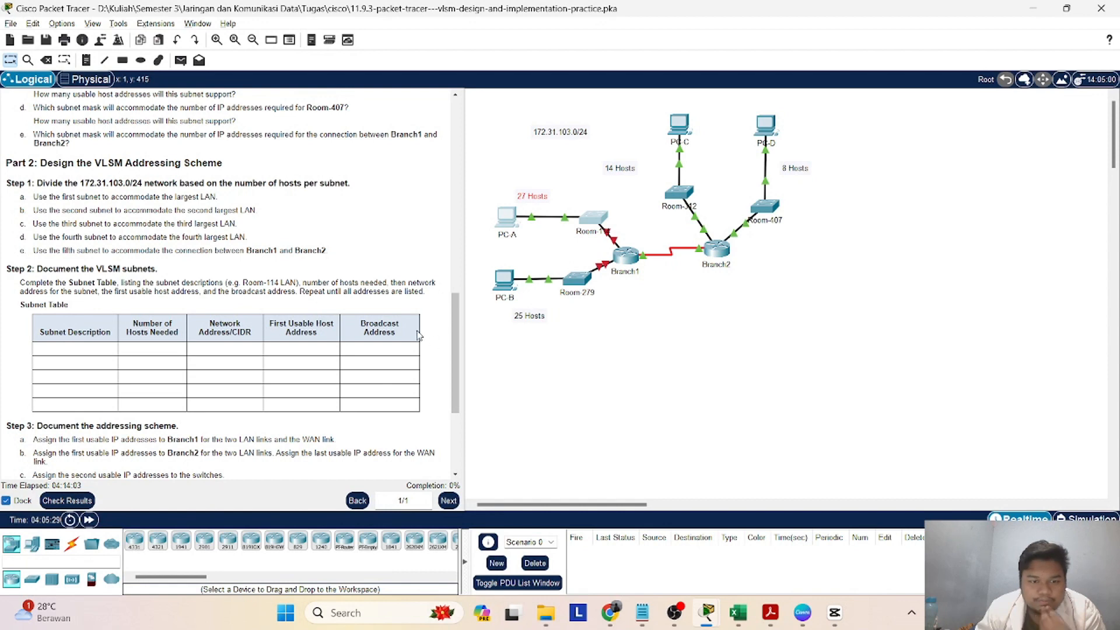
scroll(260, 351, down, 1)
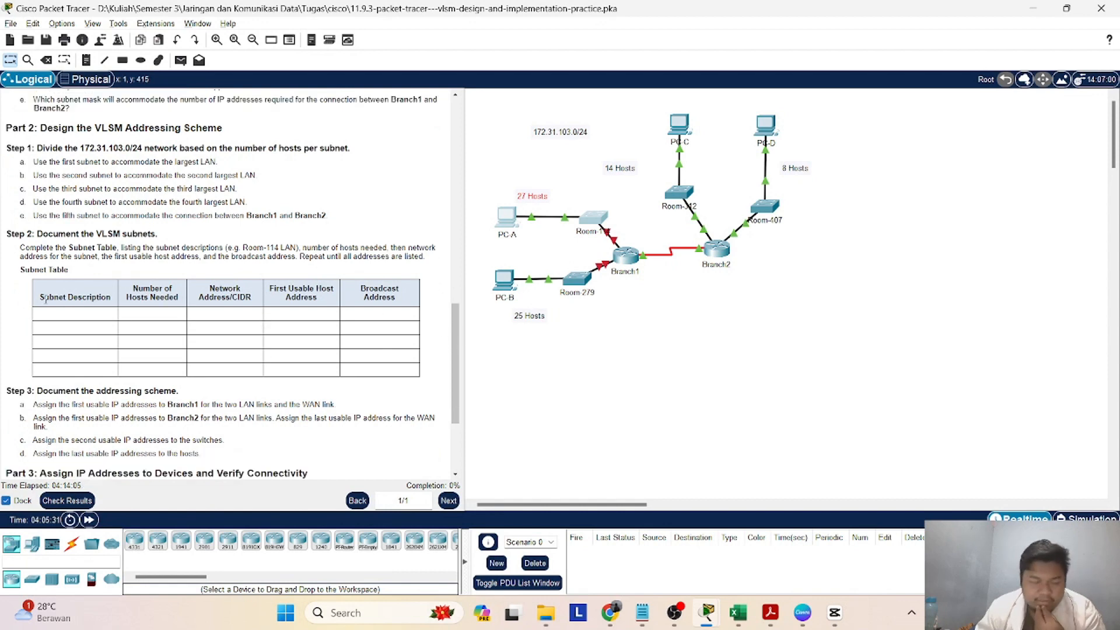
drag(35, 295, 375, 371)
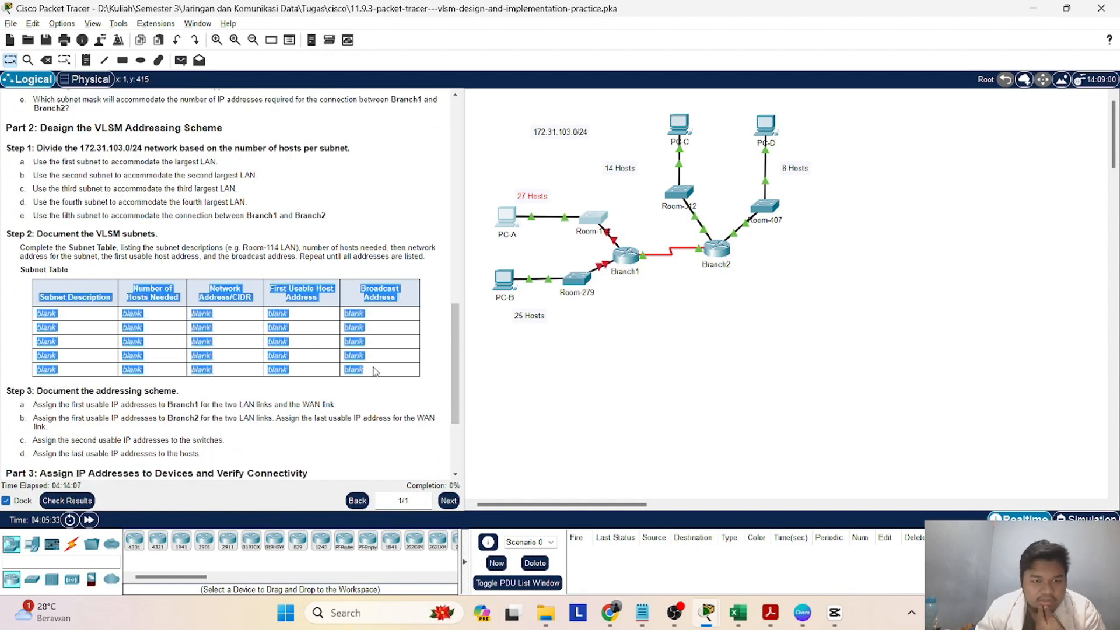
click(402, 305)
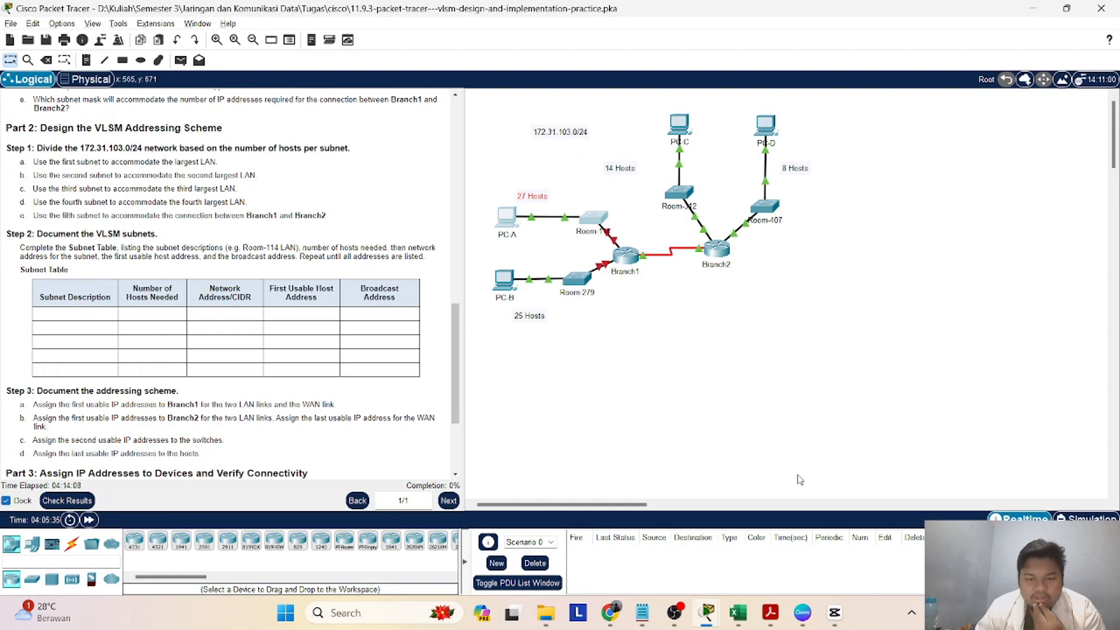
- Switch to the Excel workbook, show the subnet table on Sheet2 and enlarge the window to full screen
click(733, 541)
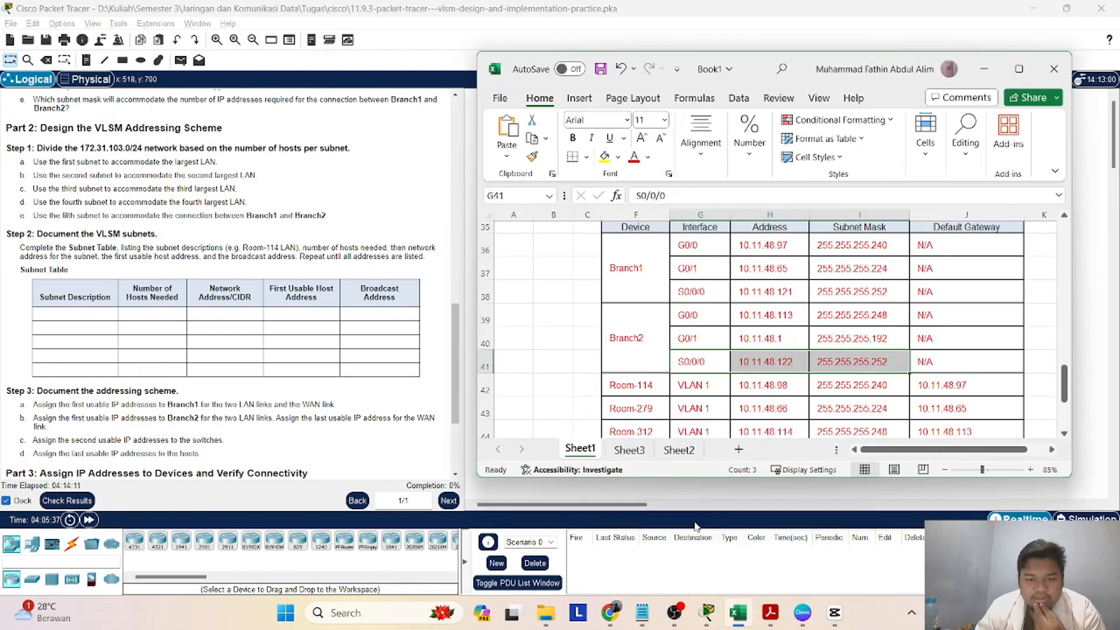
click(678, 450)
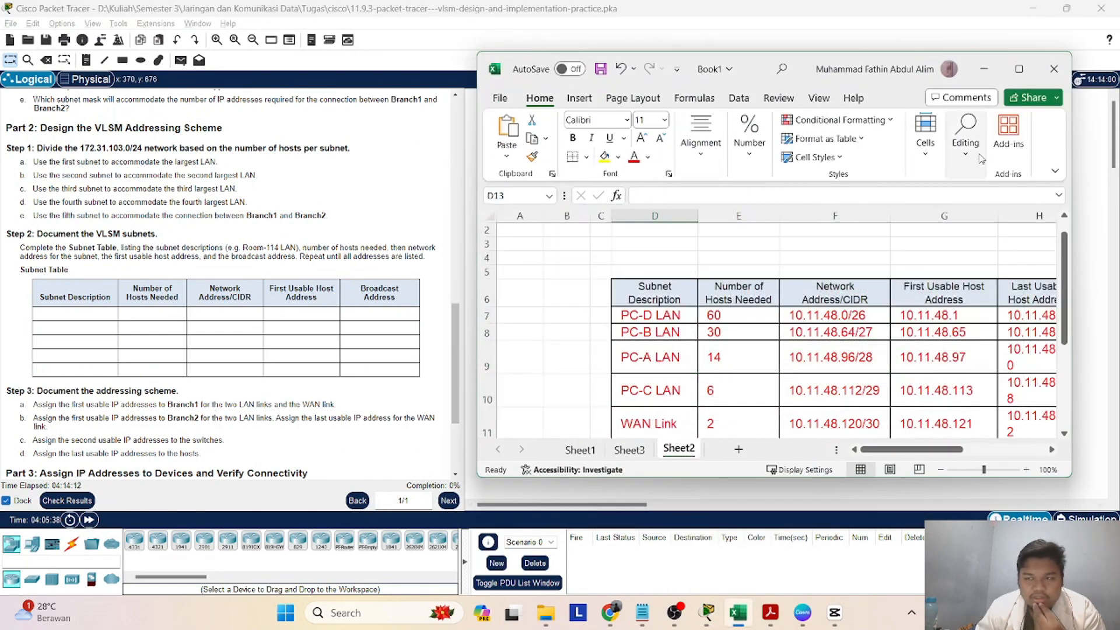
click(1018, 69)
- Examine each column heading of the Sheet2 subnet table together with its PC-D LAN entry, from Subnet Description to Broadcast Address
click(187, 251)
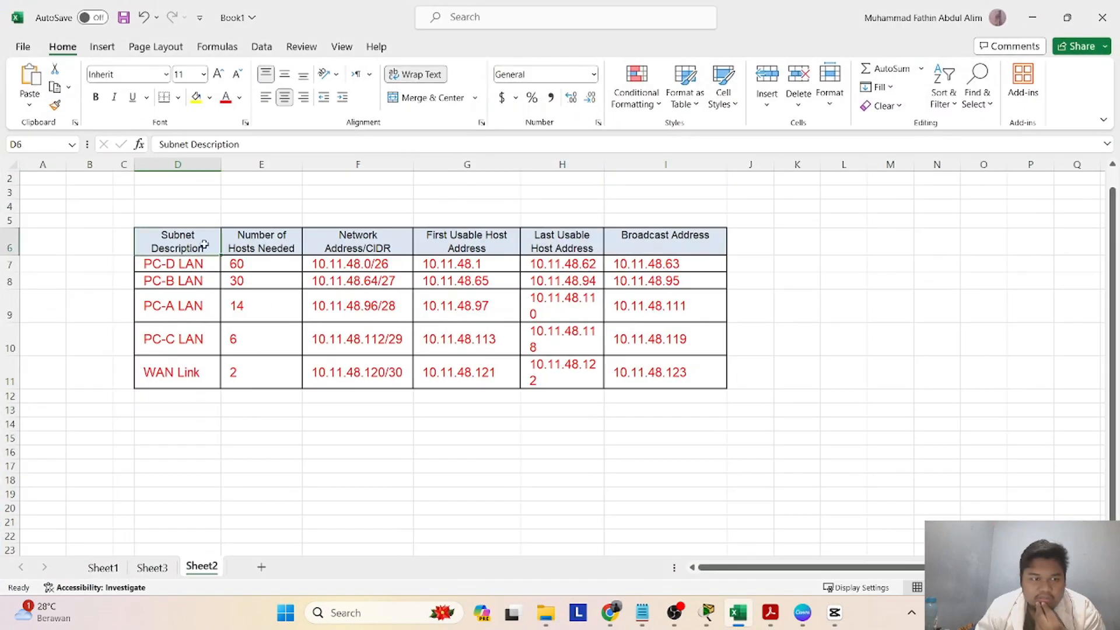
click(197, 265)
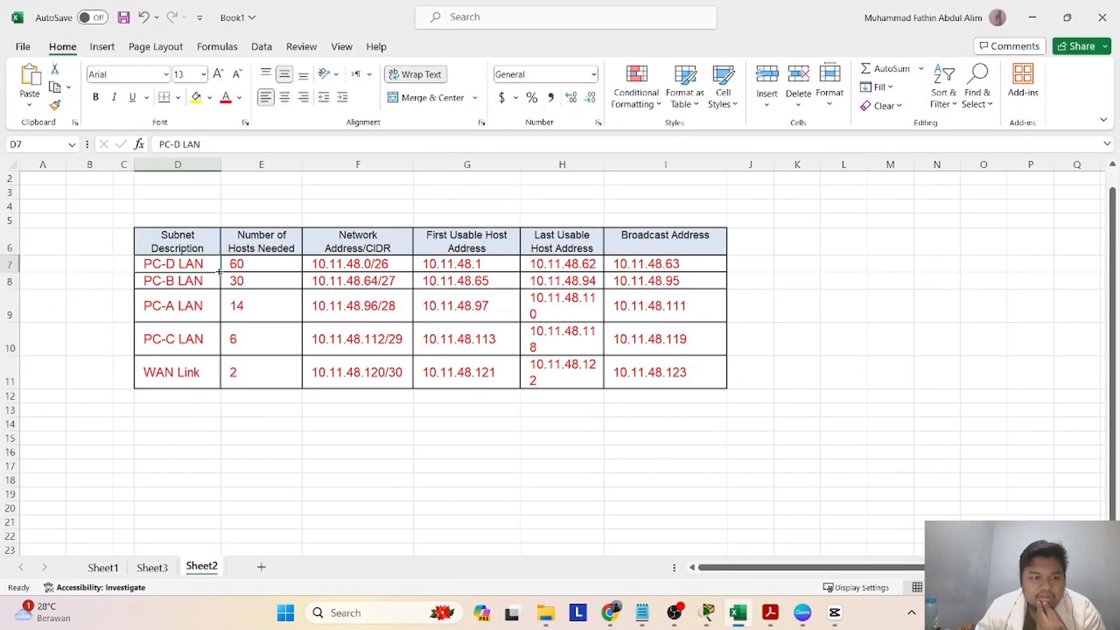
click(259, 265)
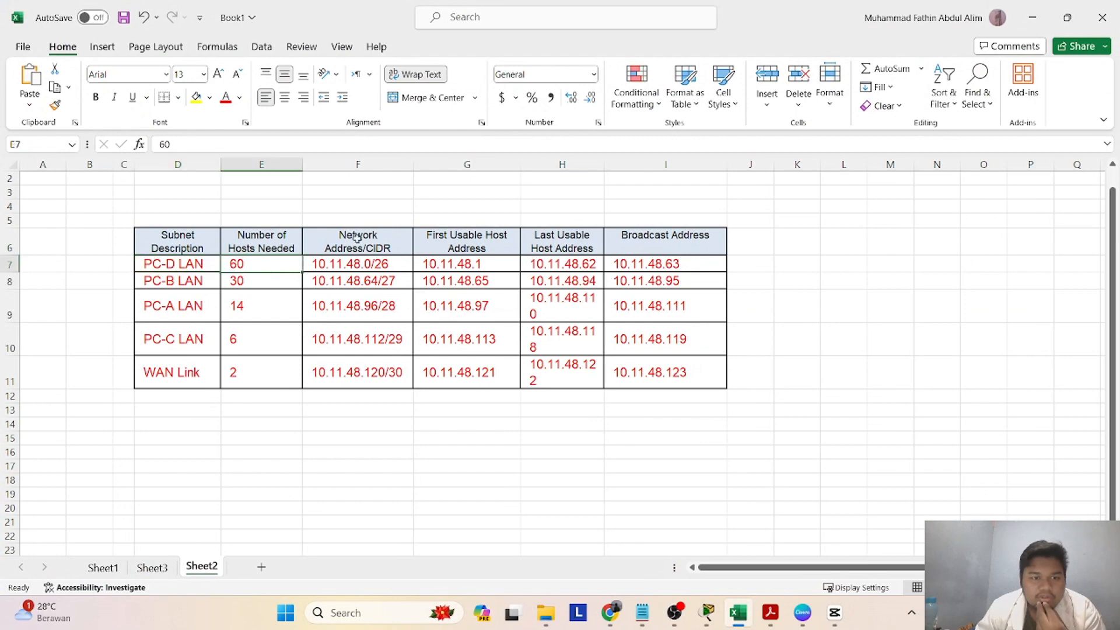
click(359, 266)
click(464, 234)
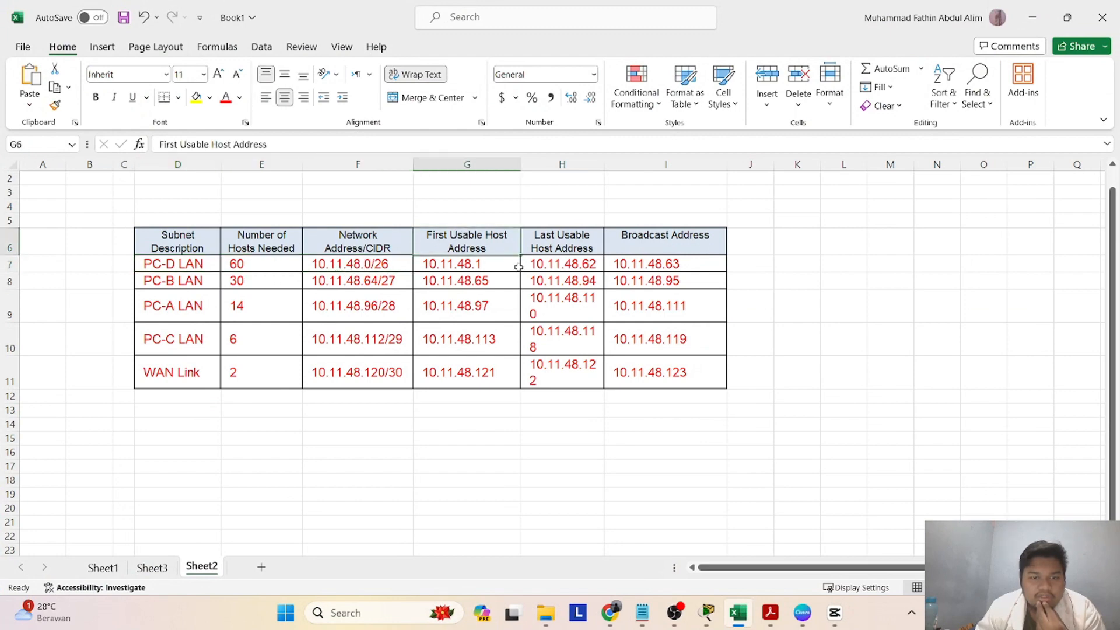
click(502, 267)
click(554, 247)
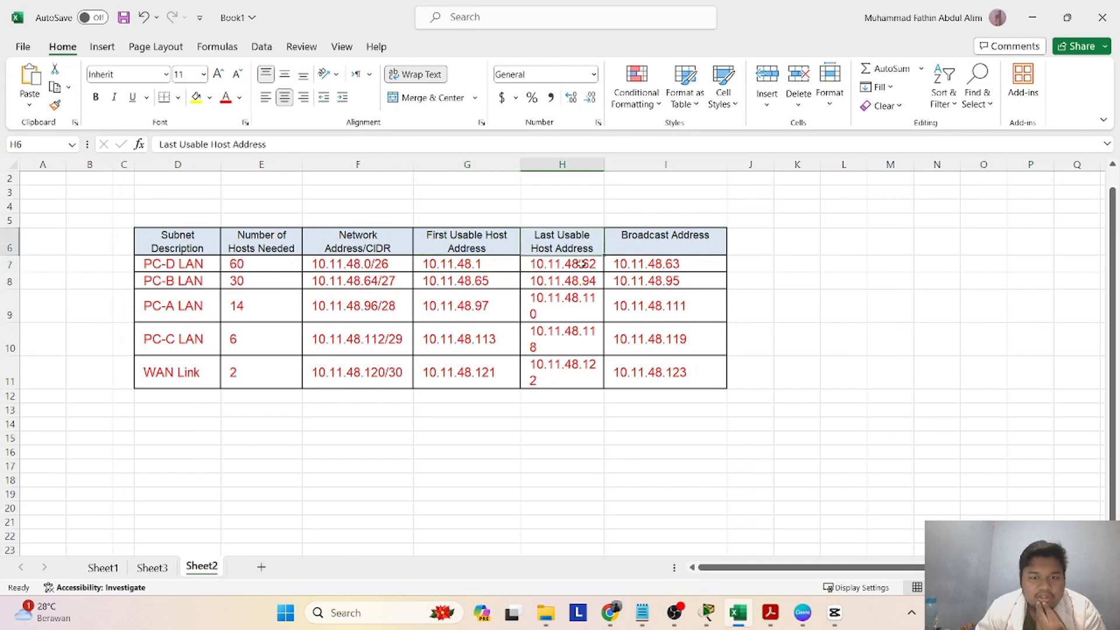
click(584, 265)
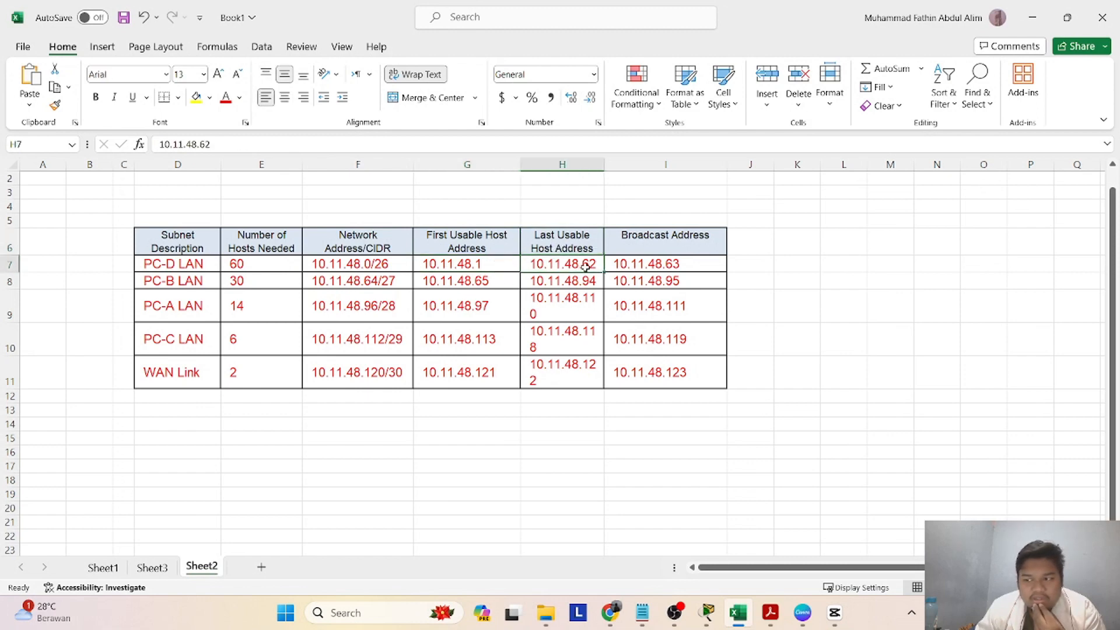
click(658, 245)
click(682, 269)
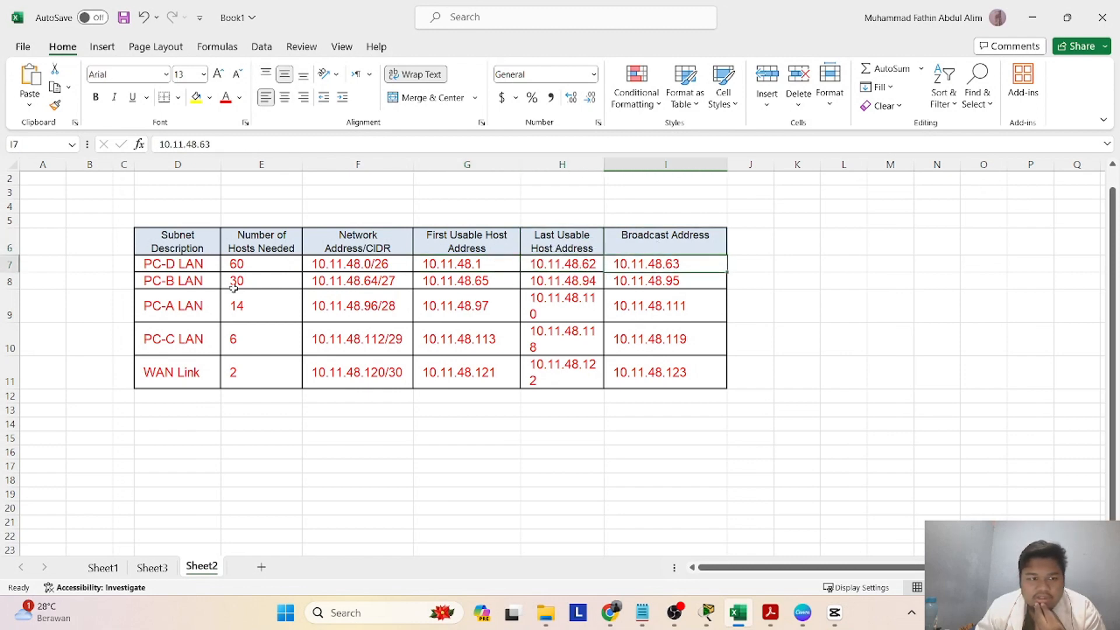
- Examine the PC-B LAN, PC-A LAN, PC-C LAN and WAN Link rows of the Sheet2 subnet table
click(194, 286)
key(shift+Right)
key(shift+Right)
key(shift+Right)
key(shift+Right)
key(shift+Right)
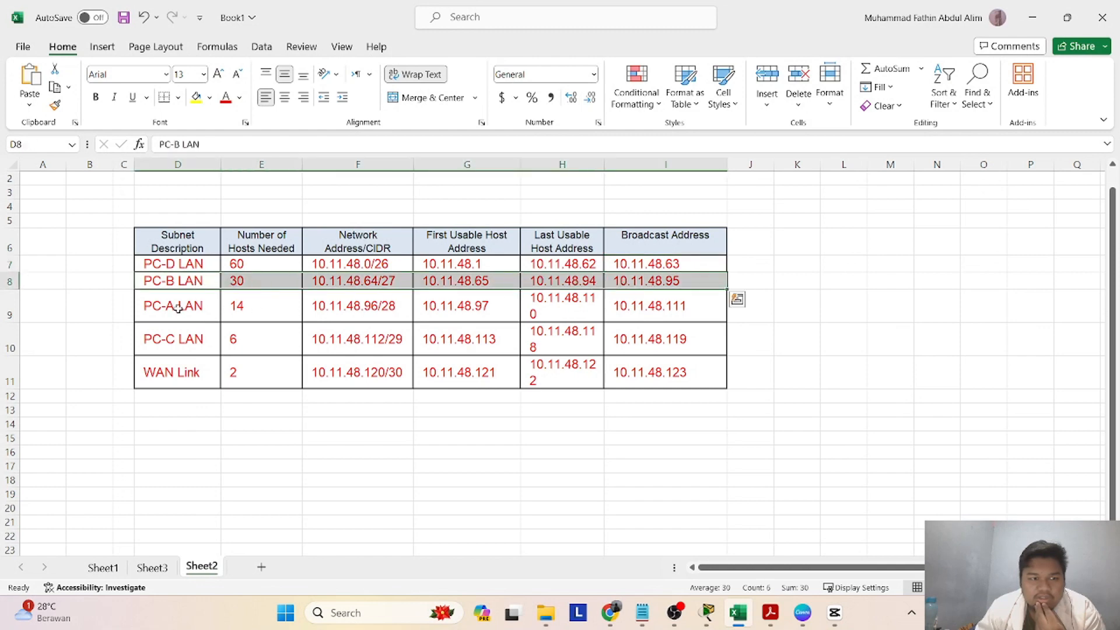
drag(178, 308, 665, 306)
drag(186, 344, 607, 337)
drag(157, 374, 665, 372)
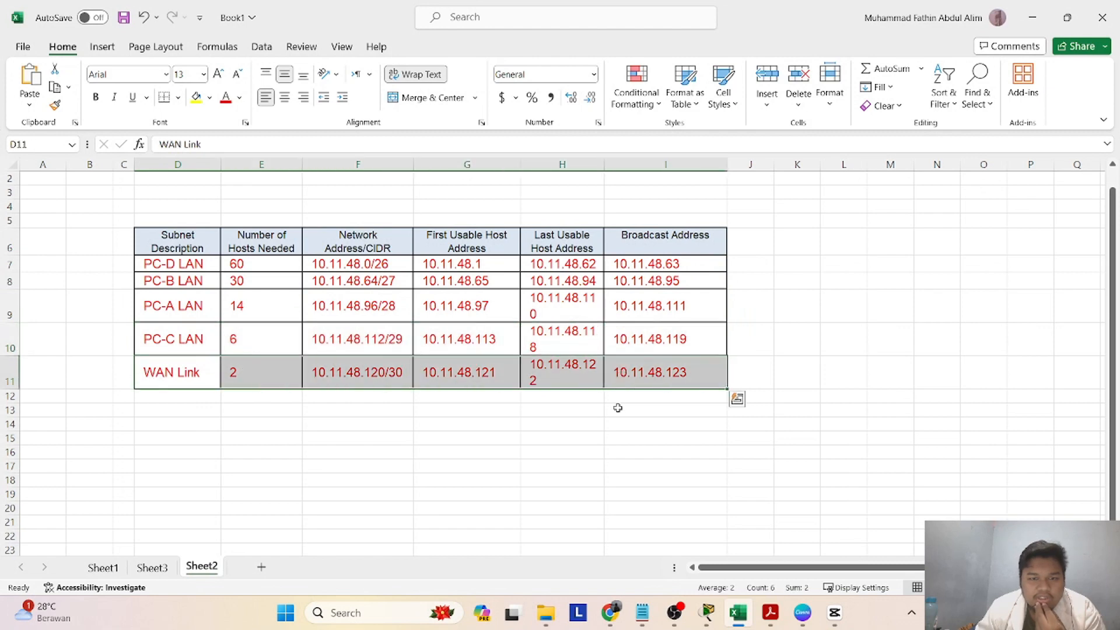
click(665, 409)
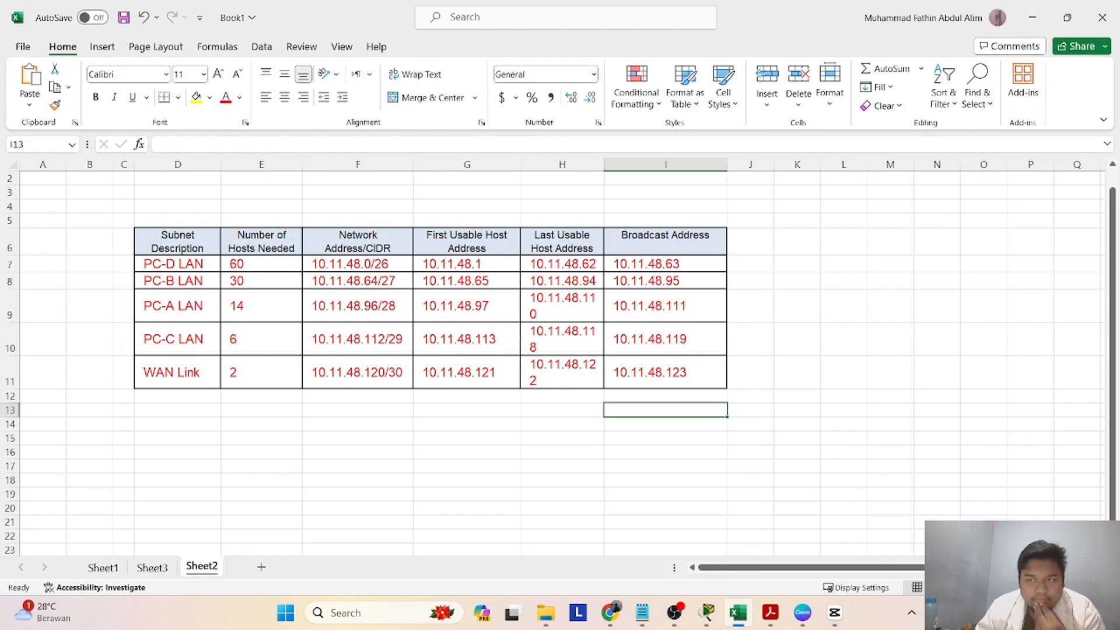
- Return to Packet Tracer and review the addressing scheme rules in Part 2 Step 3 and the Part 3 configuration tasks
click(1032, 17)
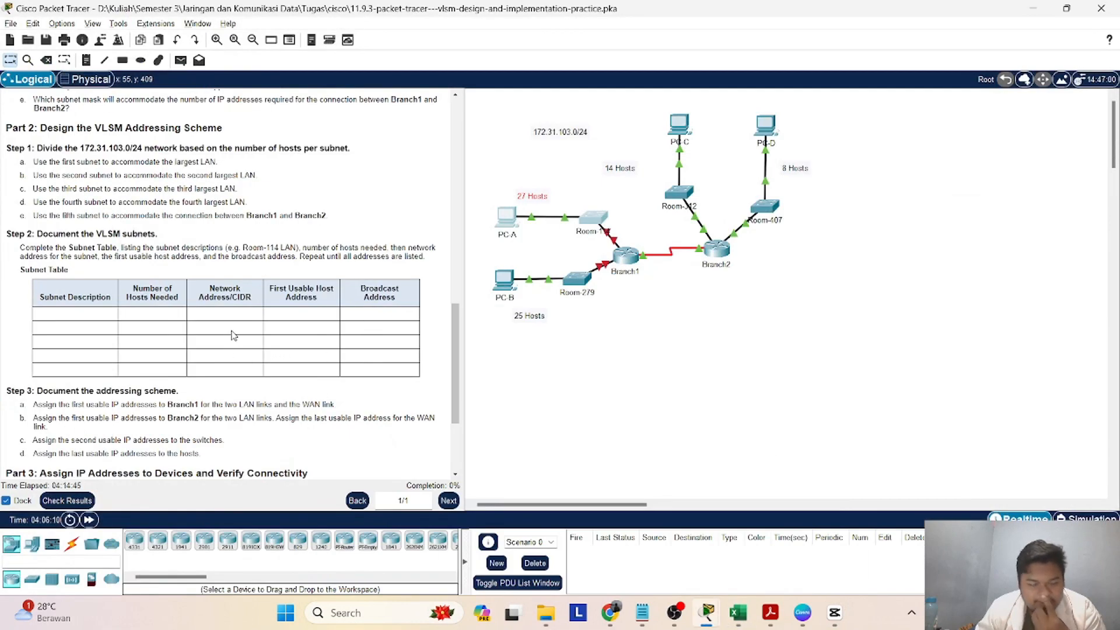
scroll(177, 369, down, 1)
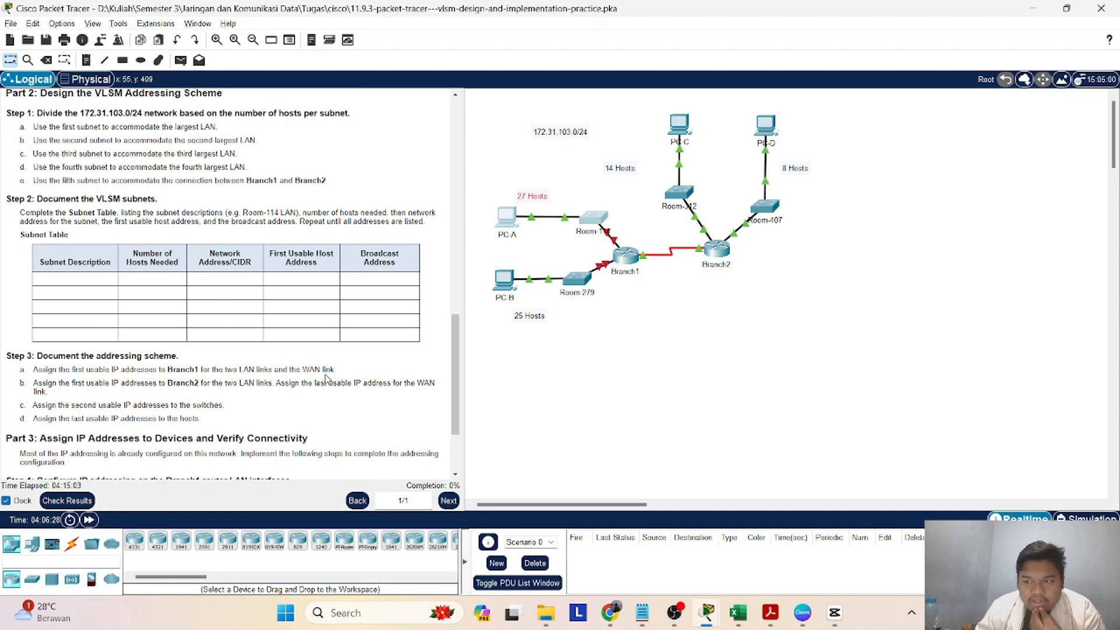
scroll(325, 376, down, 1)
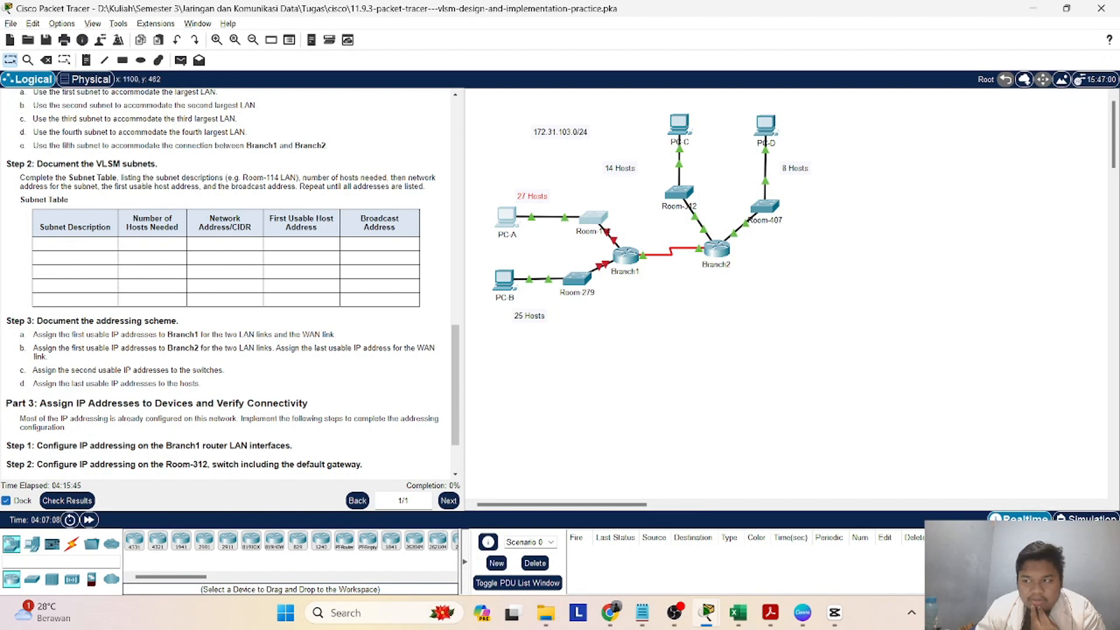
scroll(114, 340, down, 3)
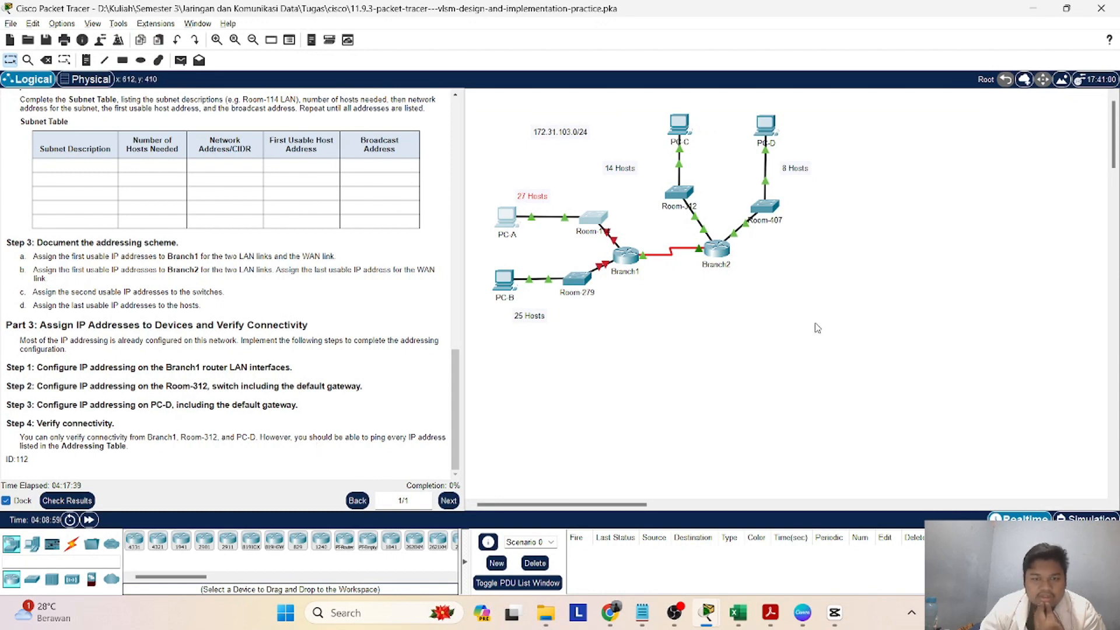
- Open the Branch1 router's command line and enter privileged EXEC mode with the command en
click(625, 264)
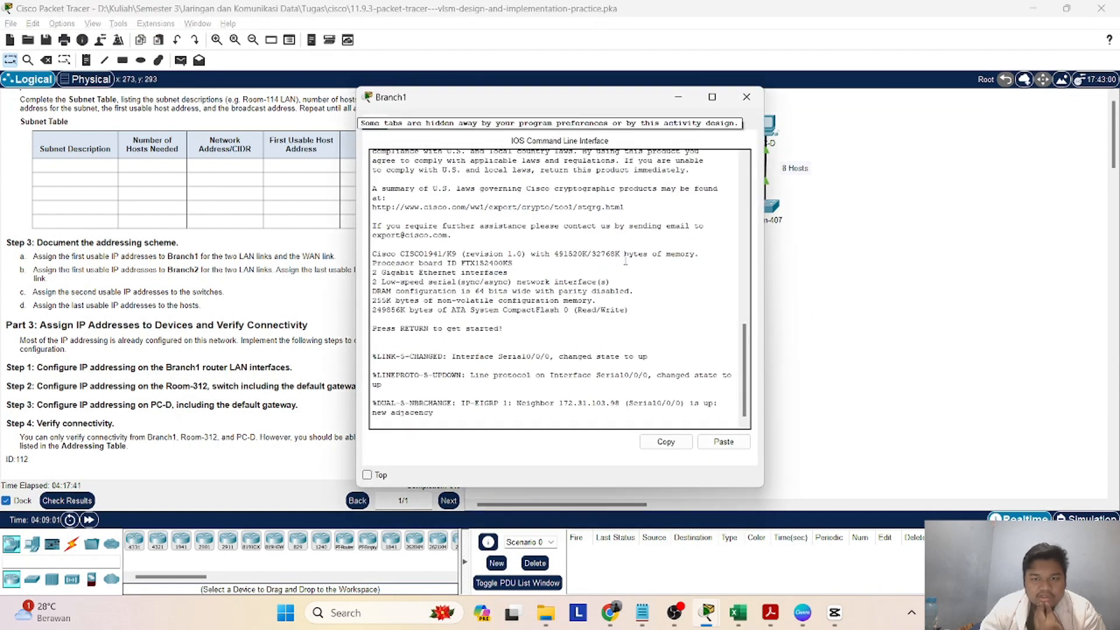
click(422, 421)
key(Return)
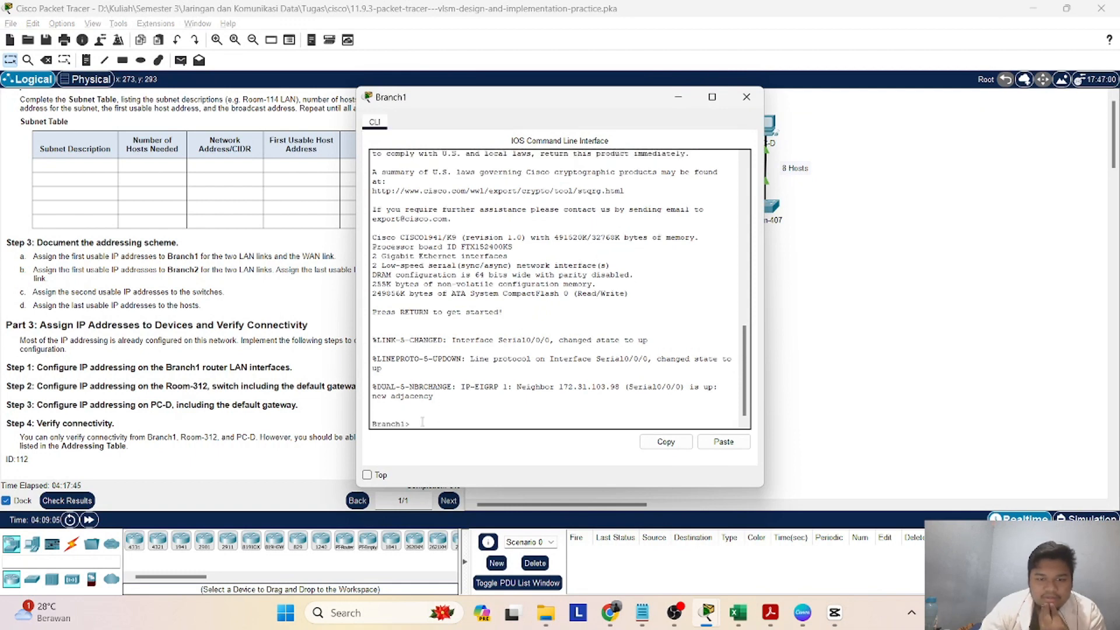
text(e)
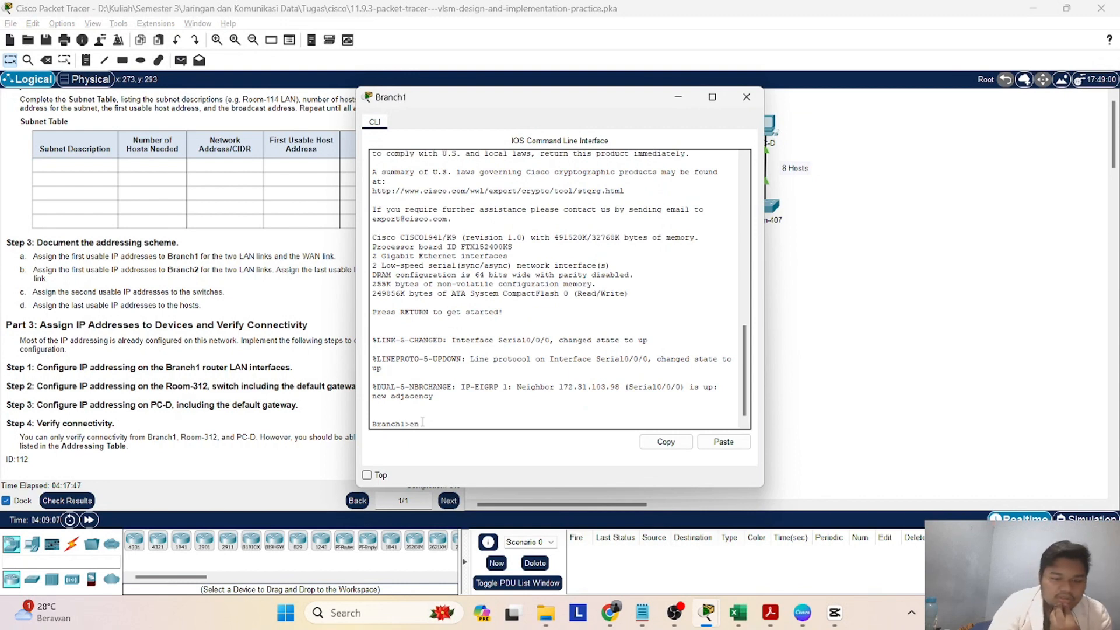
text(n)
key(Return)
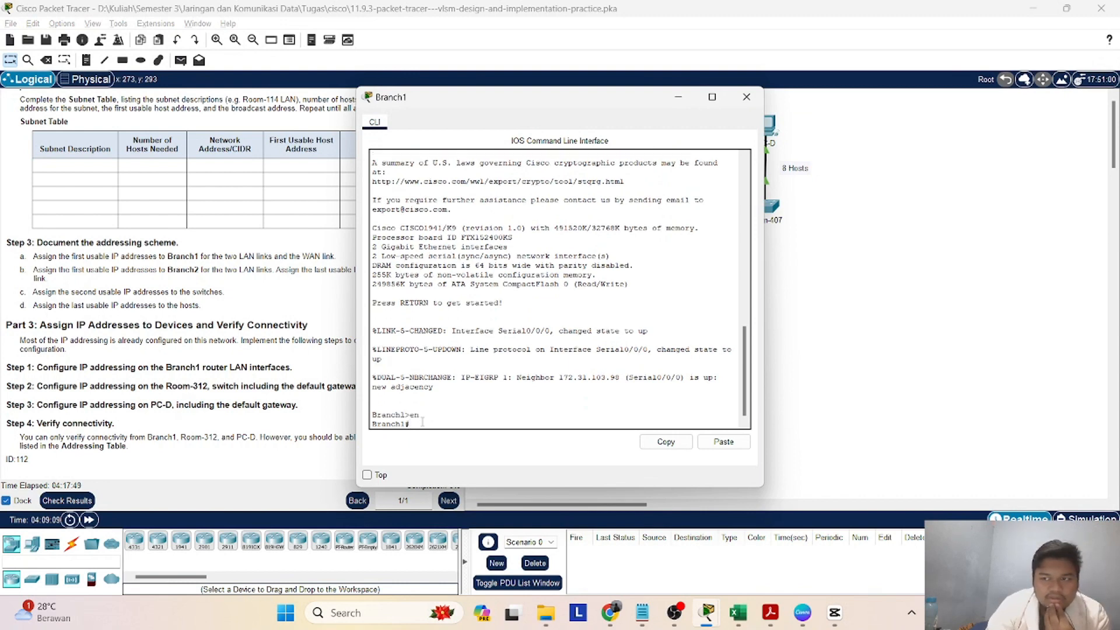
- Try to enter global configuration mode on Branch1 with the command konf t, issuing it twice
text(ch1#konf)
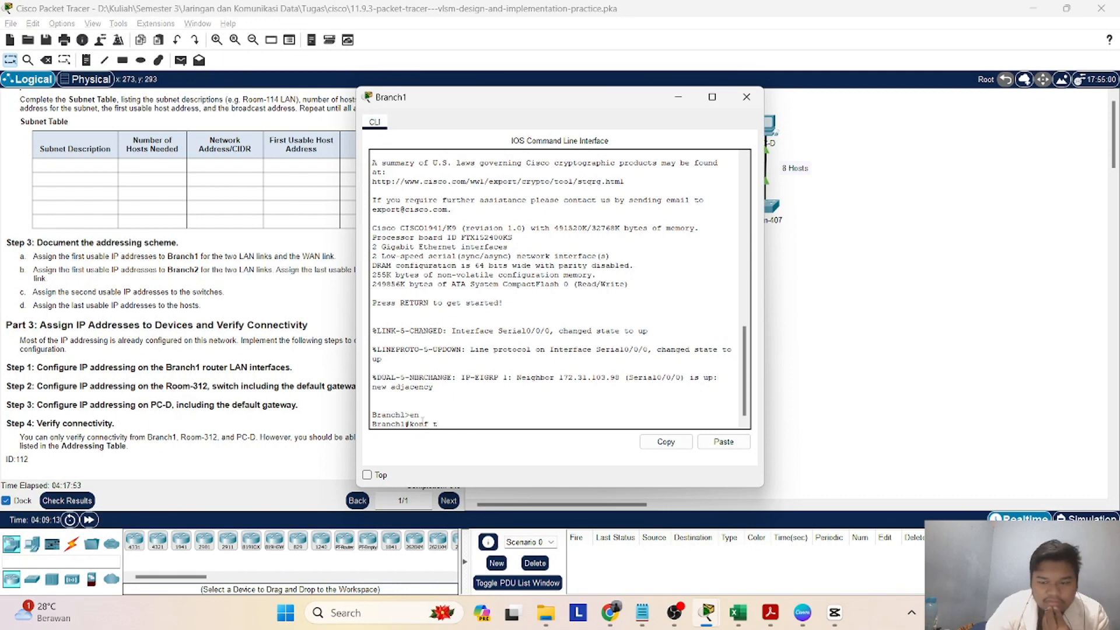
text( t)
key(Return)
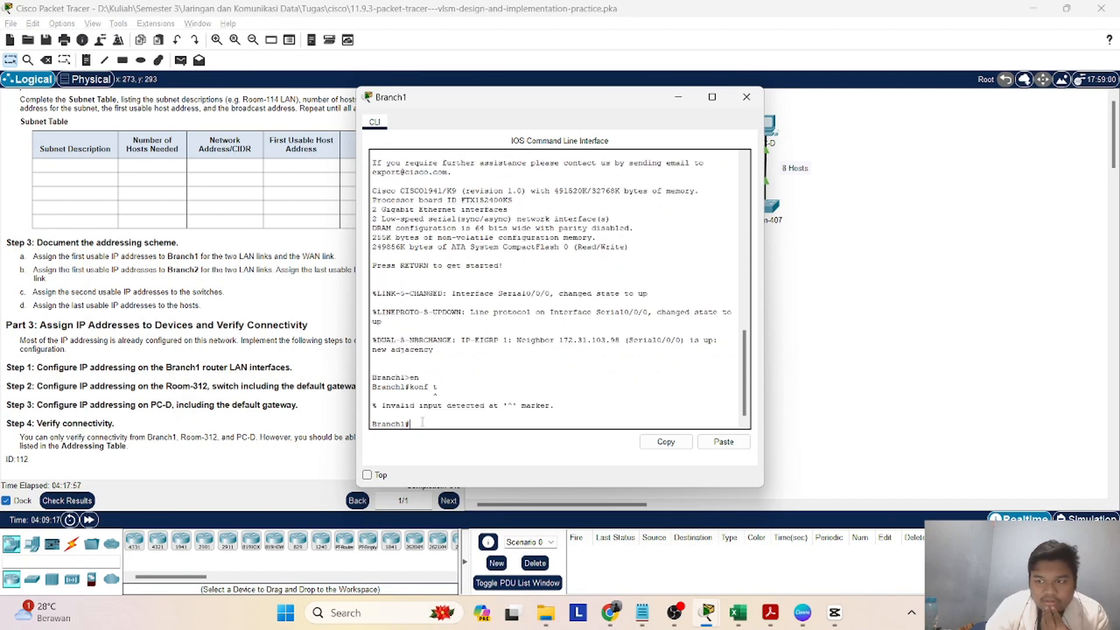
text(conf)
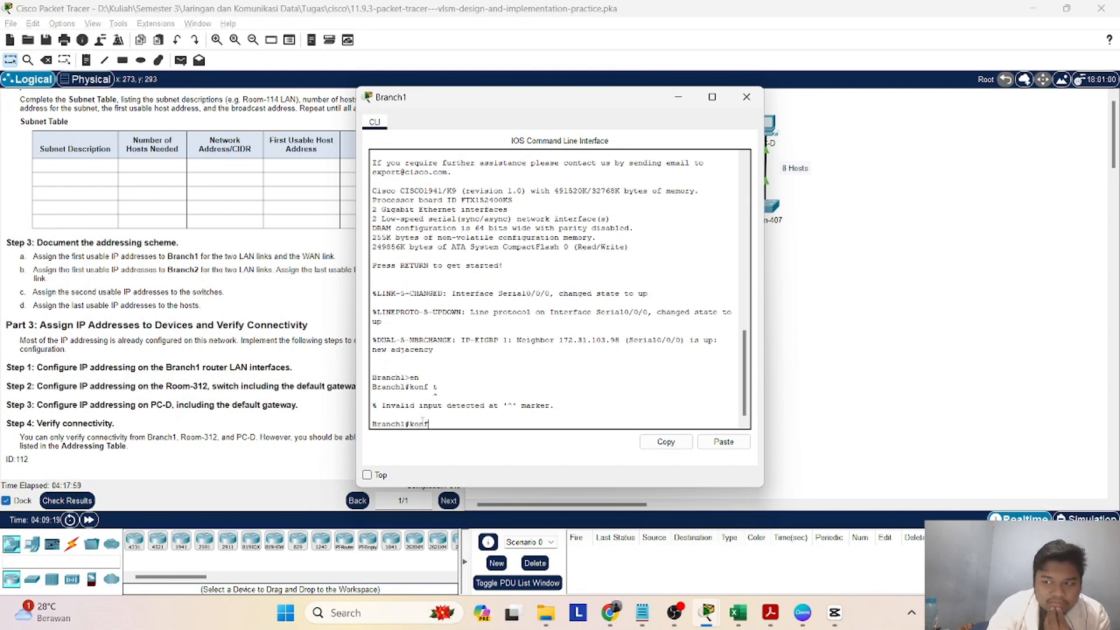
text(t)
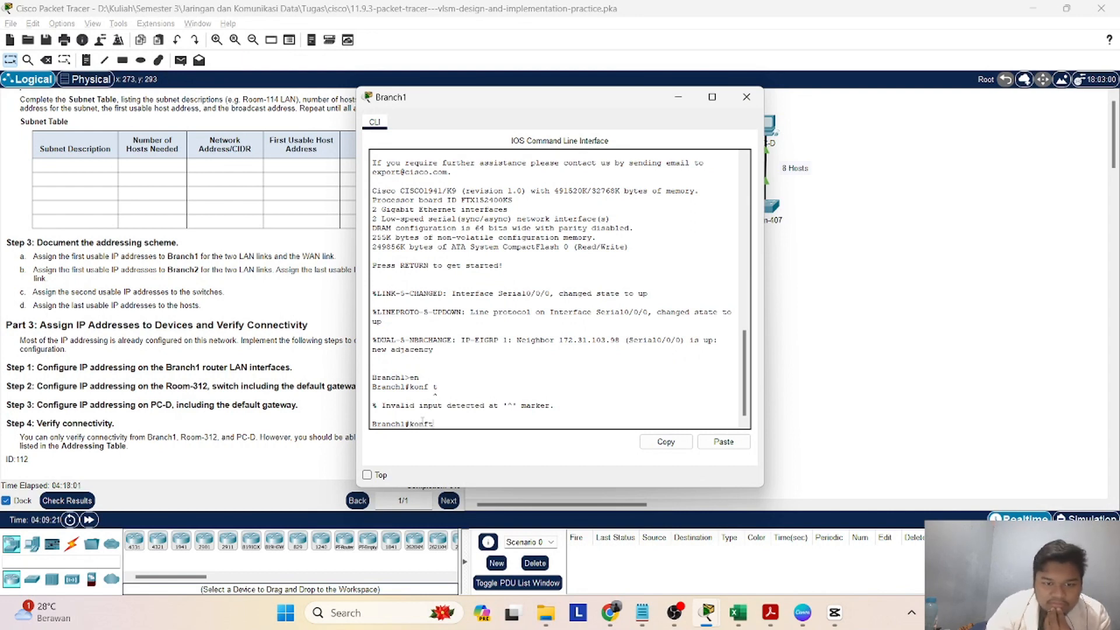
text( t)
key(Return)
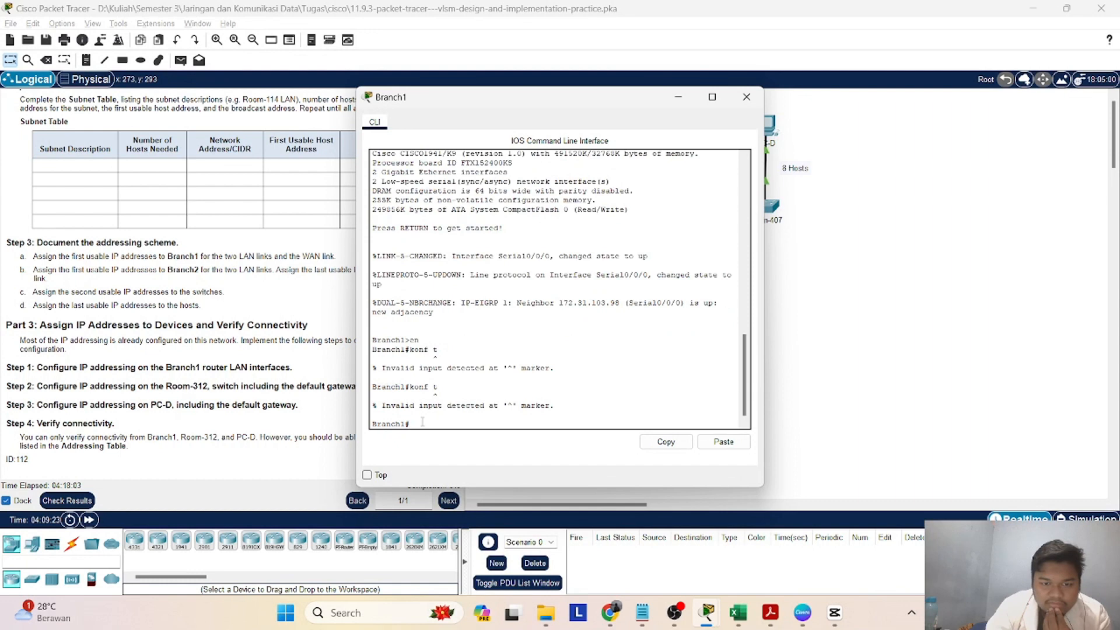
- Recall the last Branch1 command, remove its space and try running it as konft
key(Up)
key(Left)
key(BackSpace)
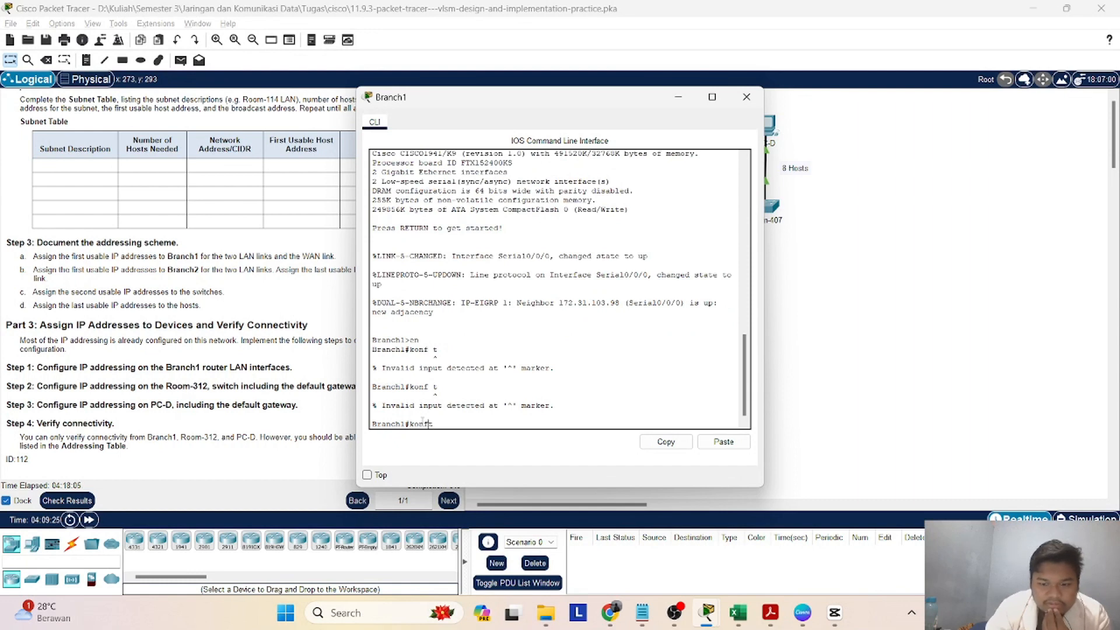
key(Return)
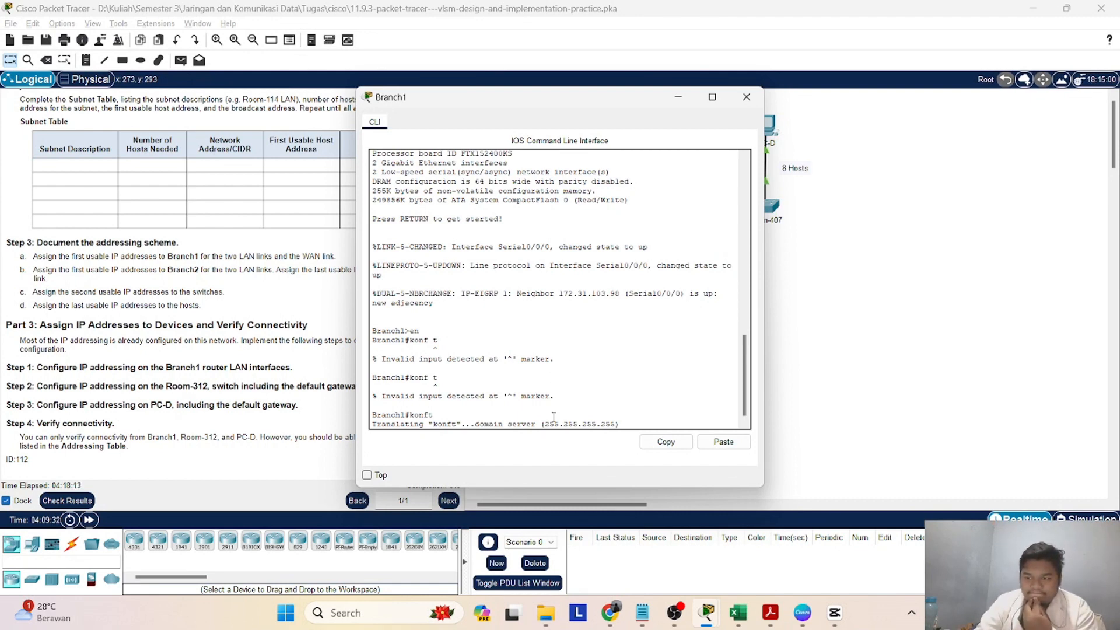
- Close and reopen the Branch1 command line to check on the konft command, and close it again
click(1119, 404)
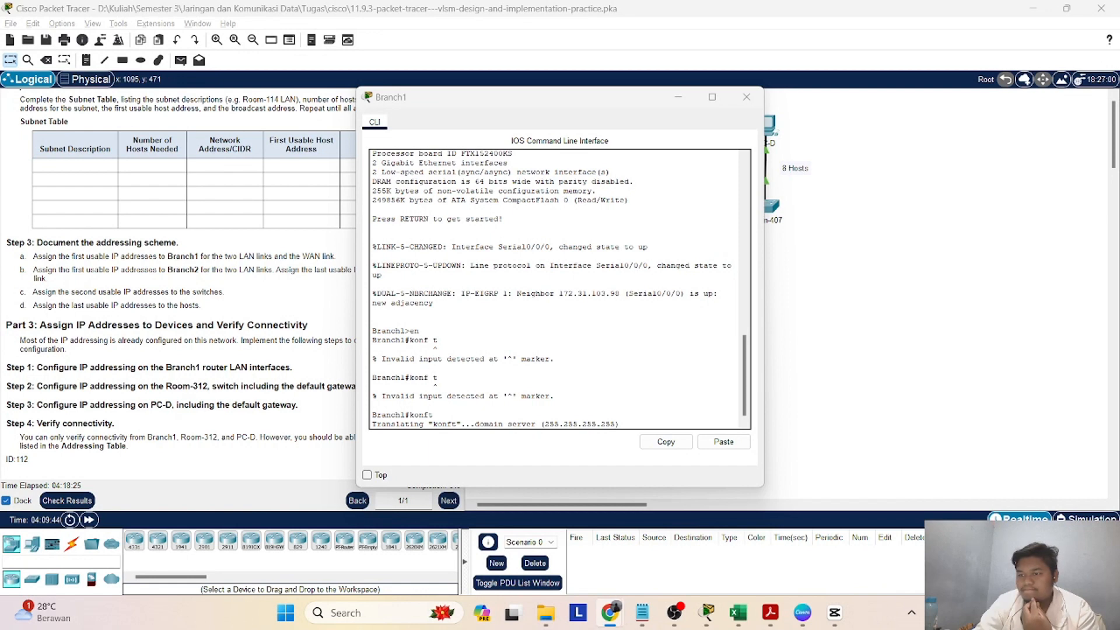
click(632, 350)
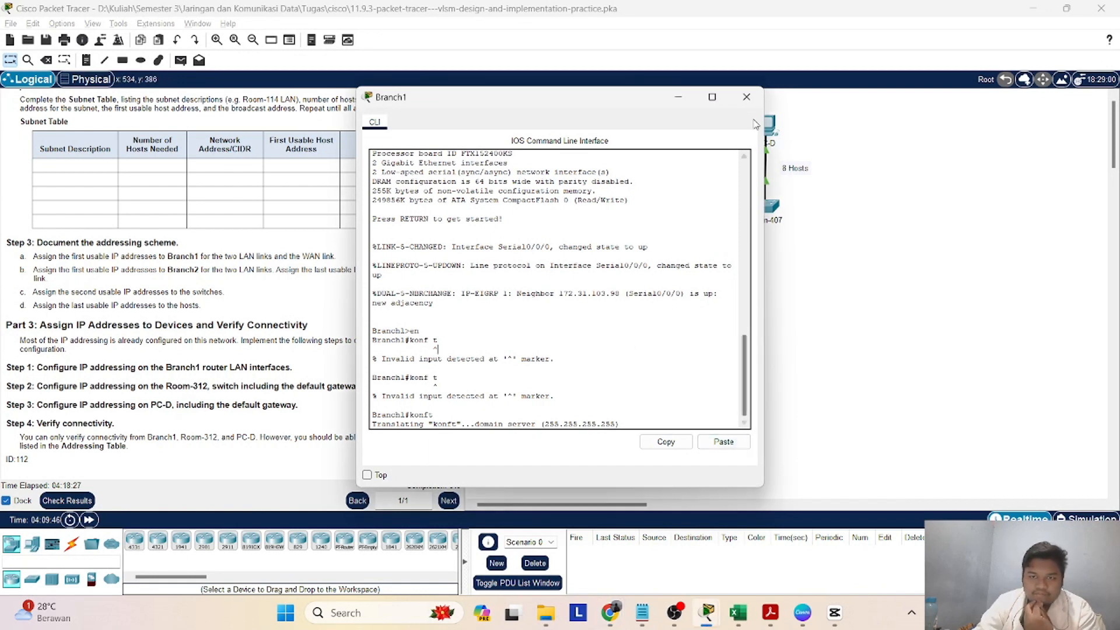
click(746, 96)
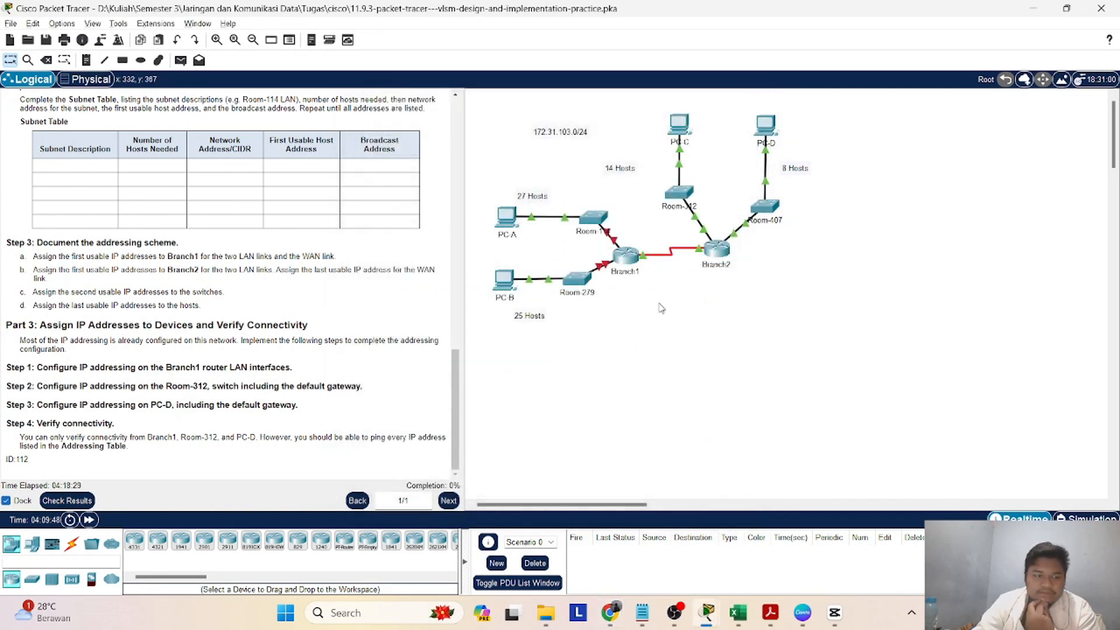
click(628, 257)
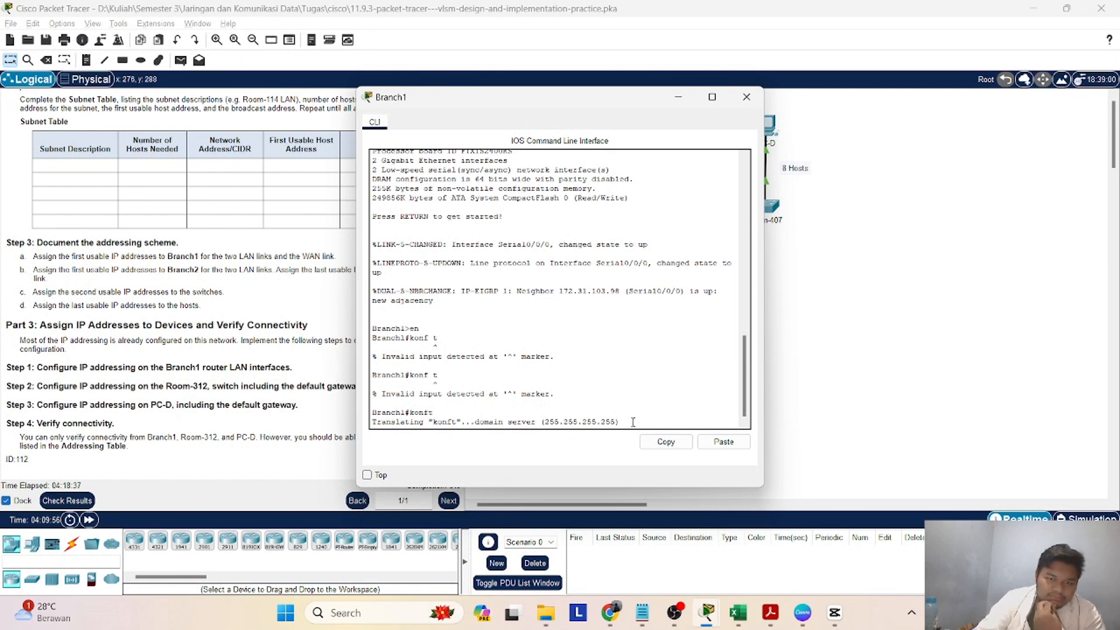
click(746, 97)
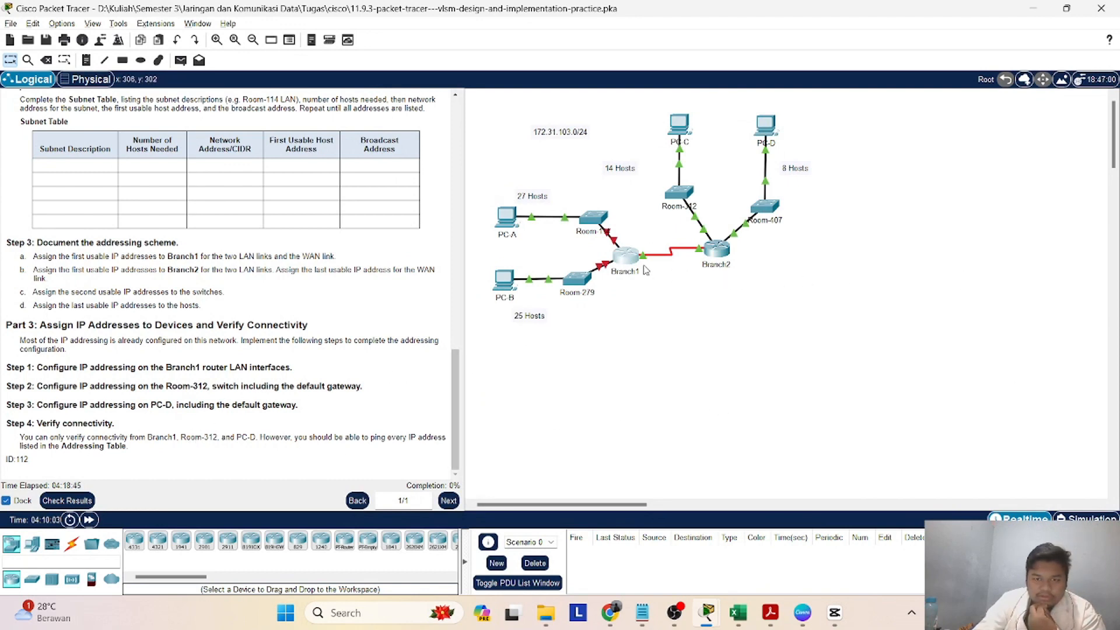
- Open the Room-312 switch's command line and enter global configuration mode with en and conf t
click(678, 194)
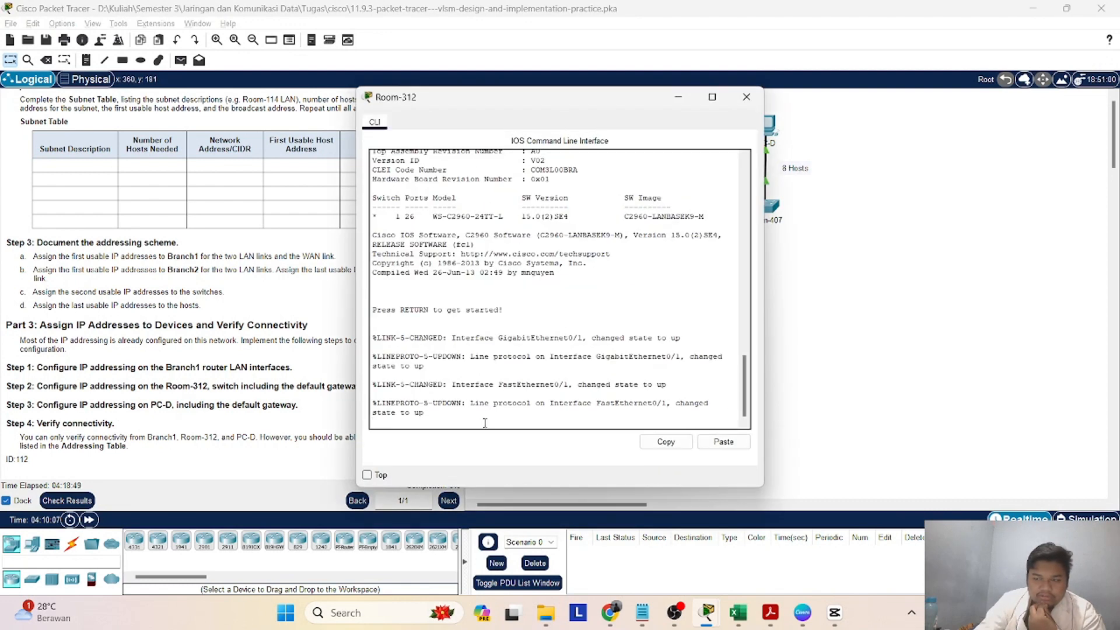
key(Return)
text(e)
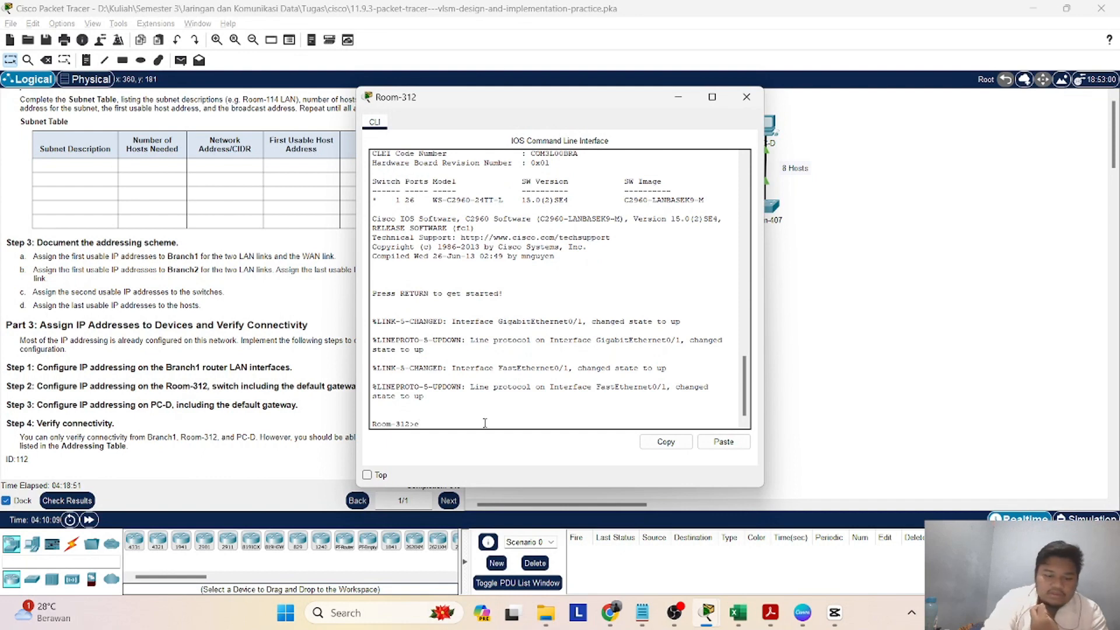
text(n)
key(Return)
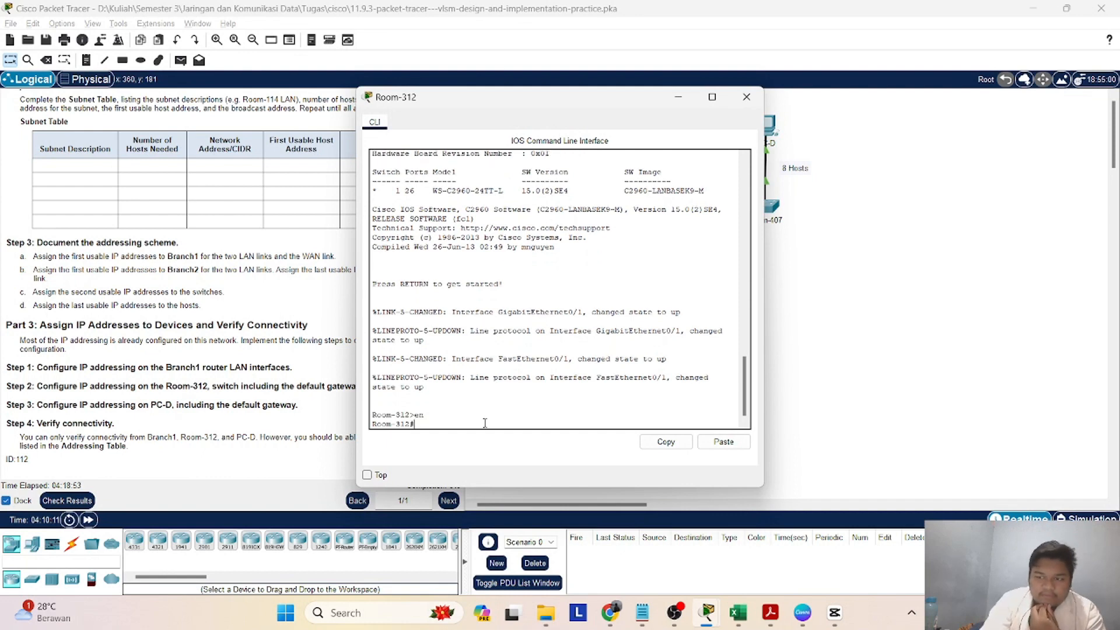
text(conf)
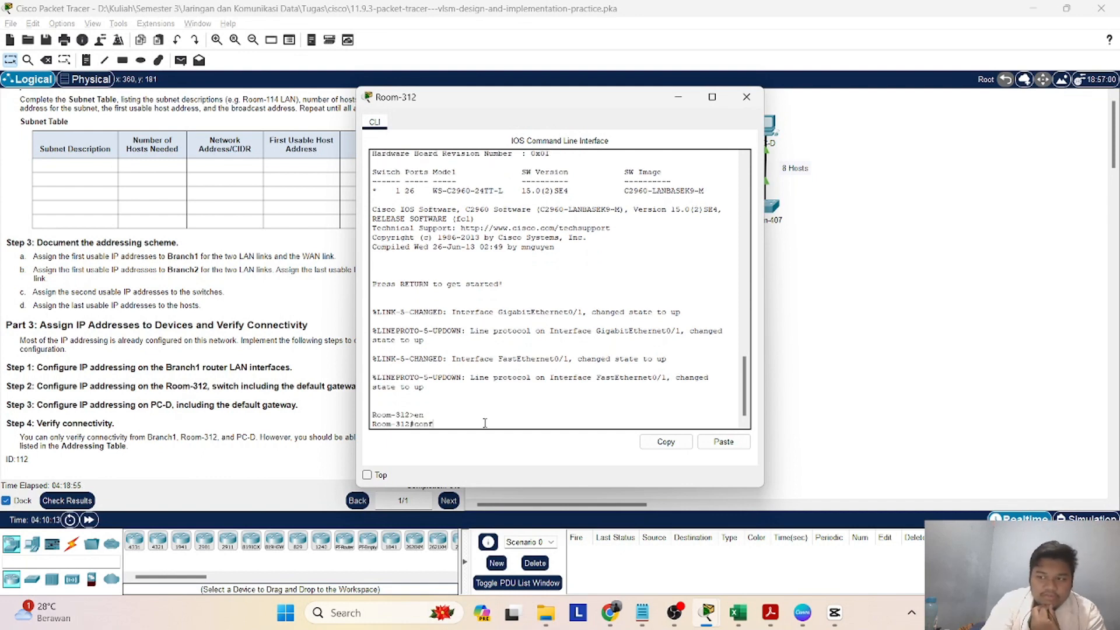
text( t)
key(Return)
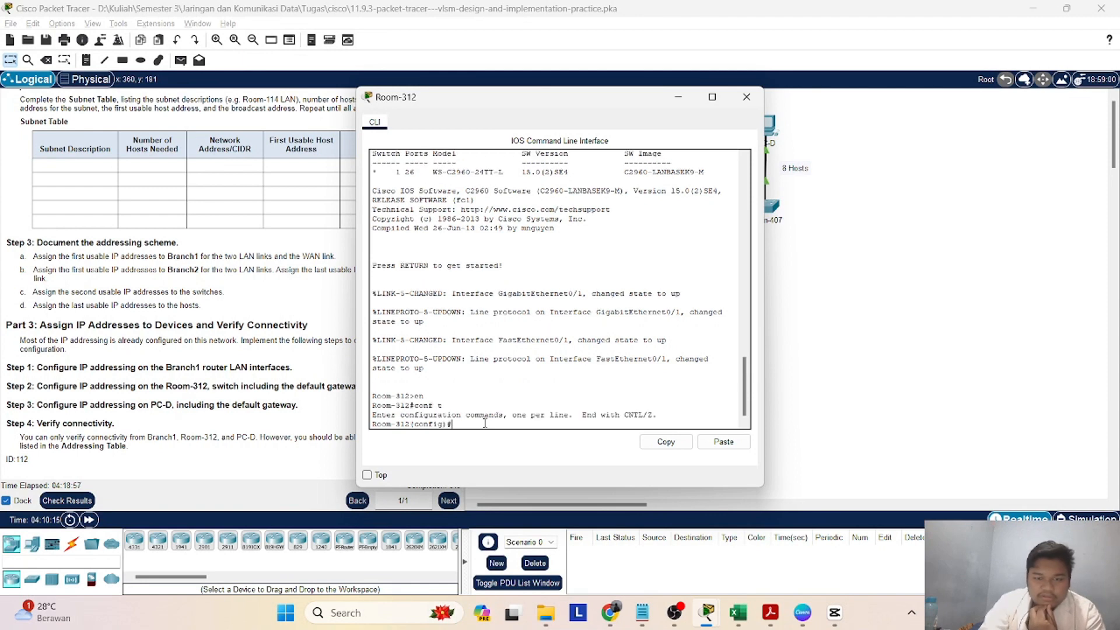
- Enter Room-312's VLAN 1 interface configuration with int vlan 1 and start its ip add command
text(i)
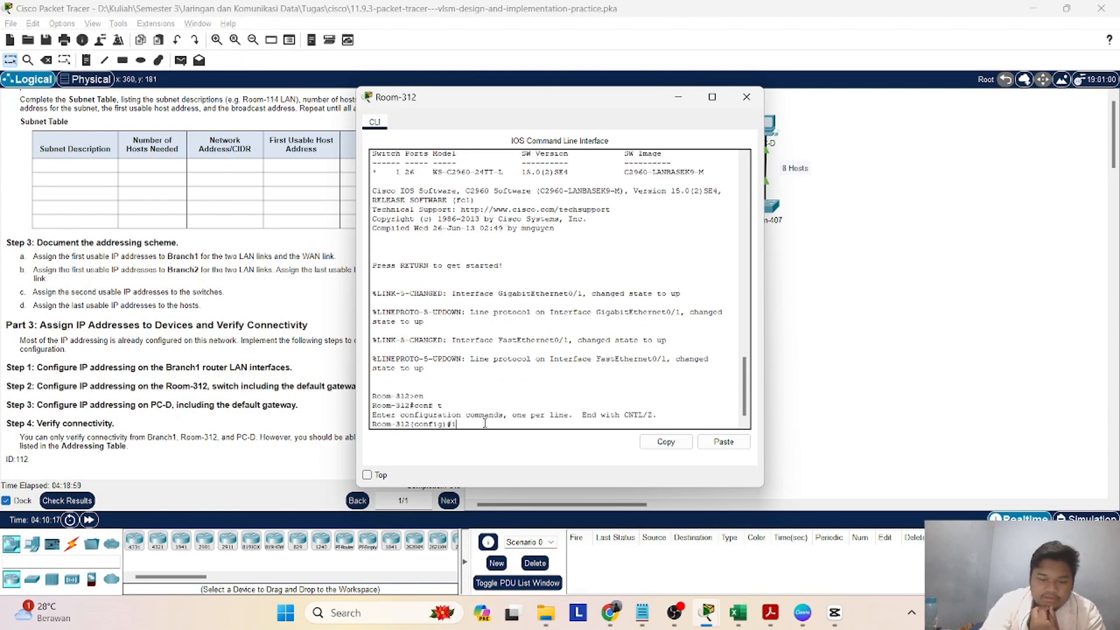
text(nt v)
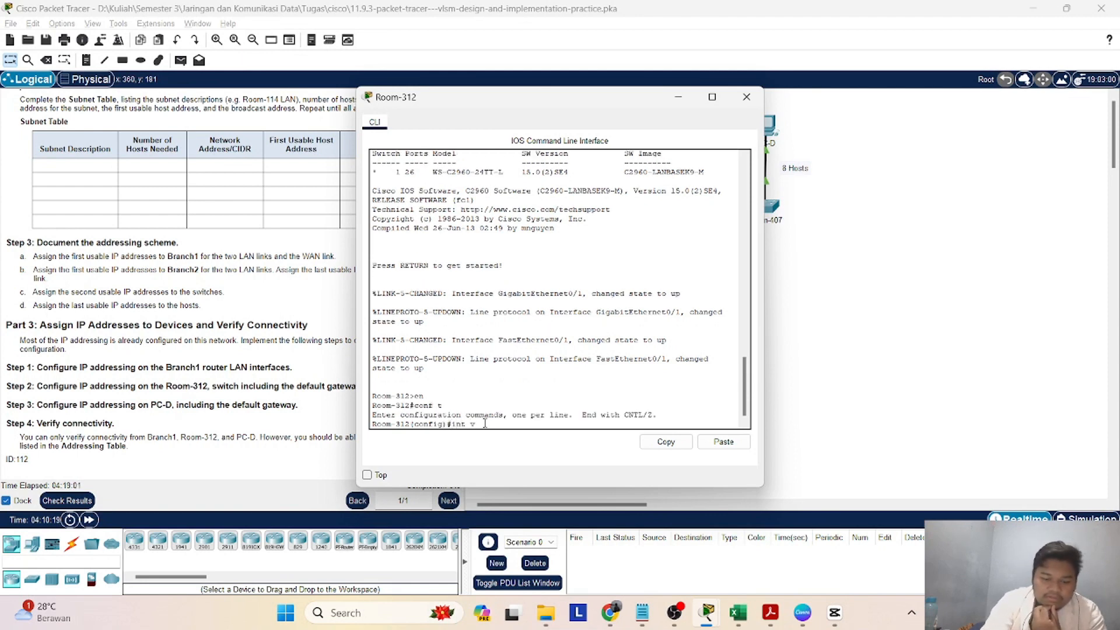
text(lan 1)
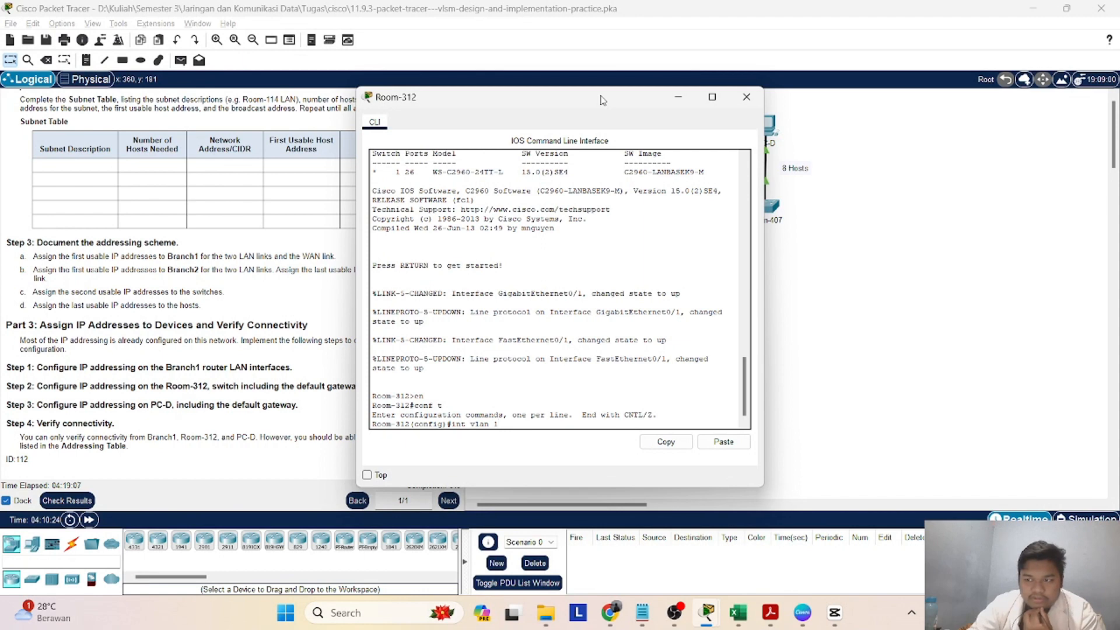
key(Return)
text(ip)
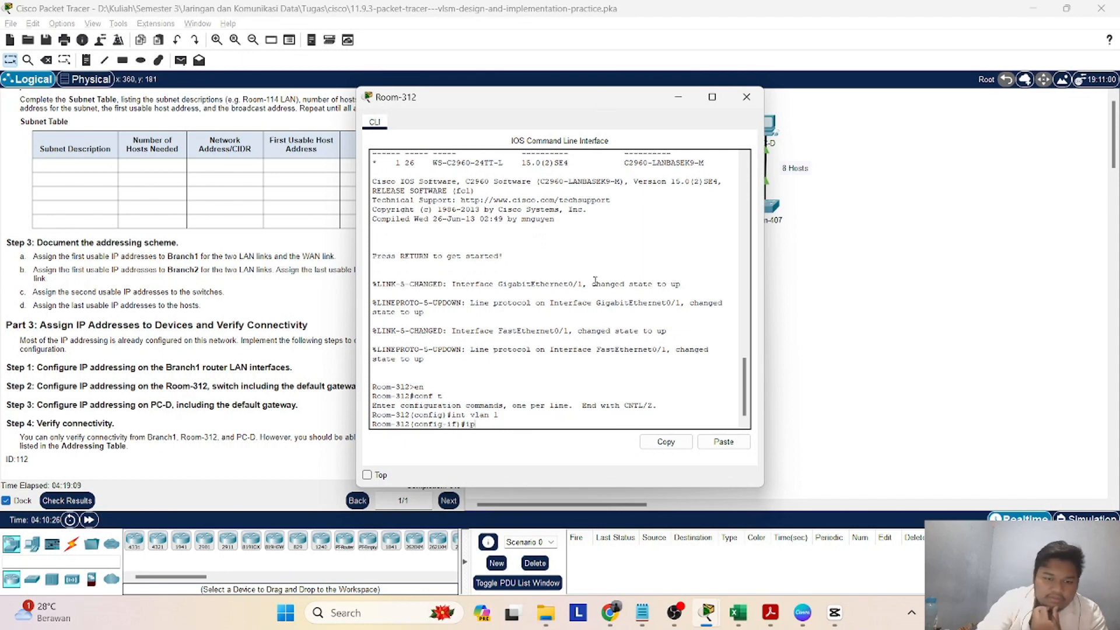
text( add)
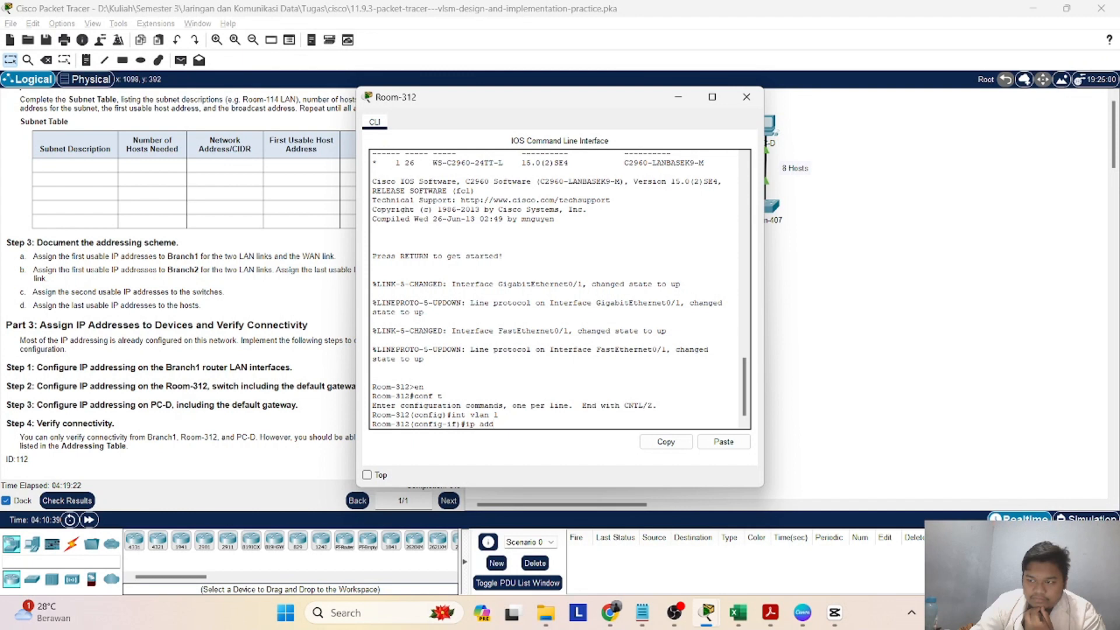
- Consult the device addressing table in the Book1 Excel workbook and return to Packet Tracer
key(alt+Tab)
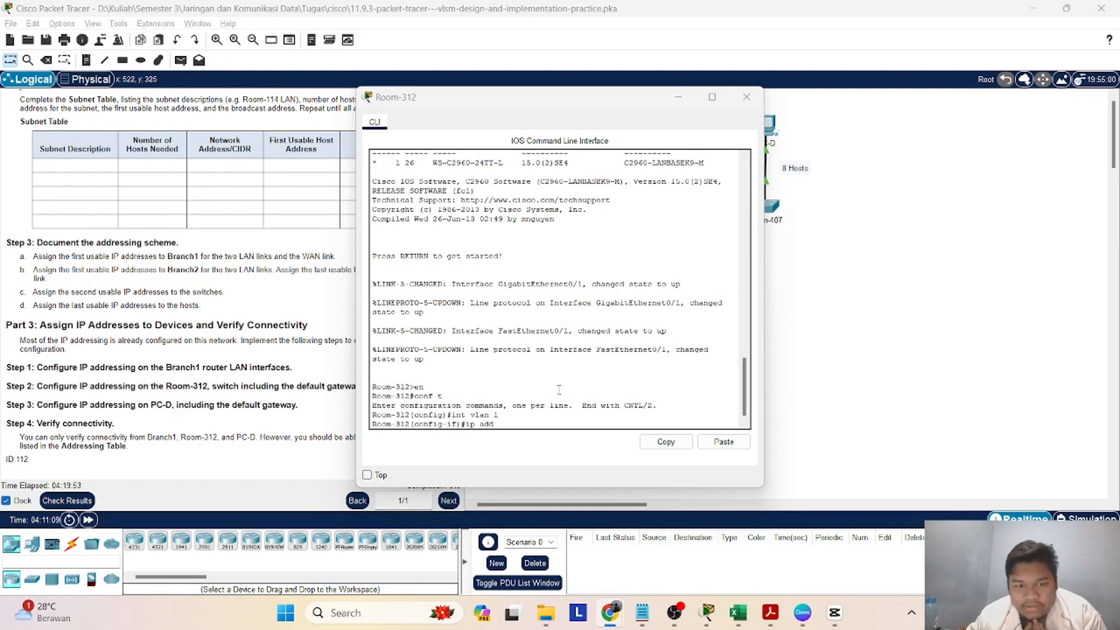
click(559, 417)
mouse_move(738, 612)
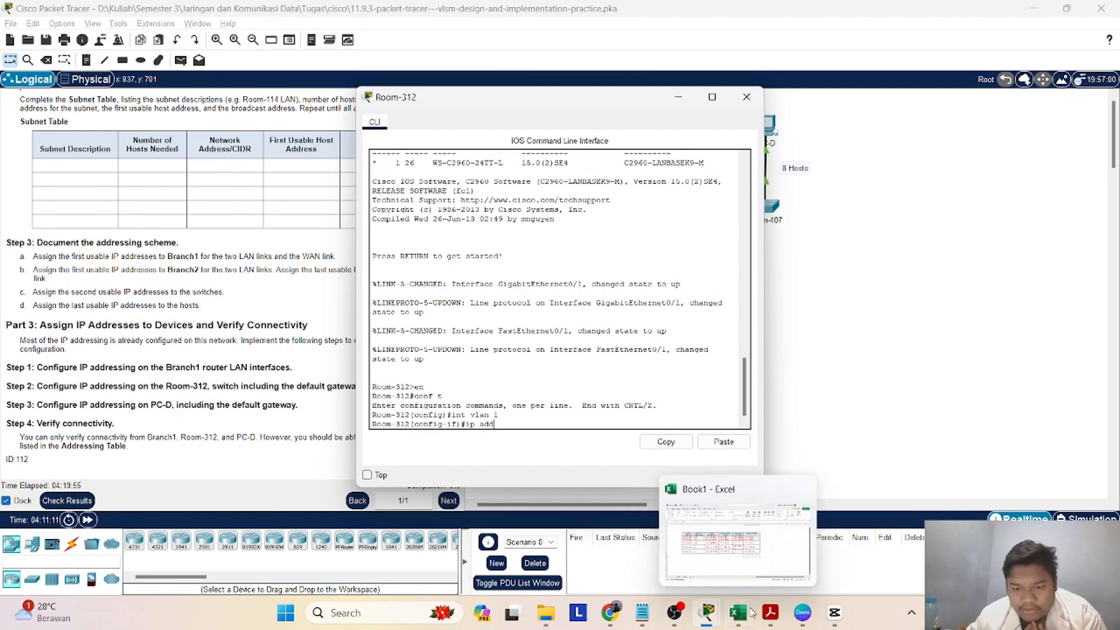
click(739, 545)
click(118, 565)
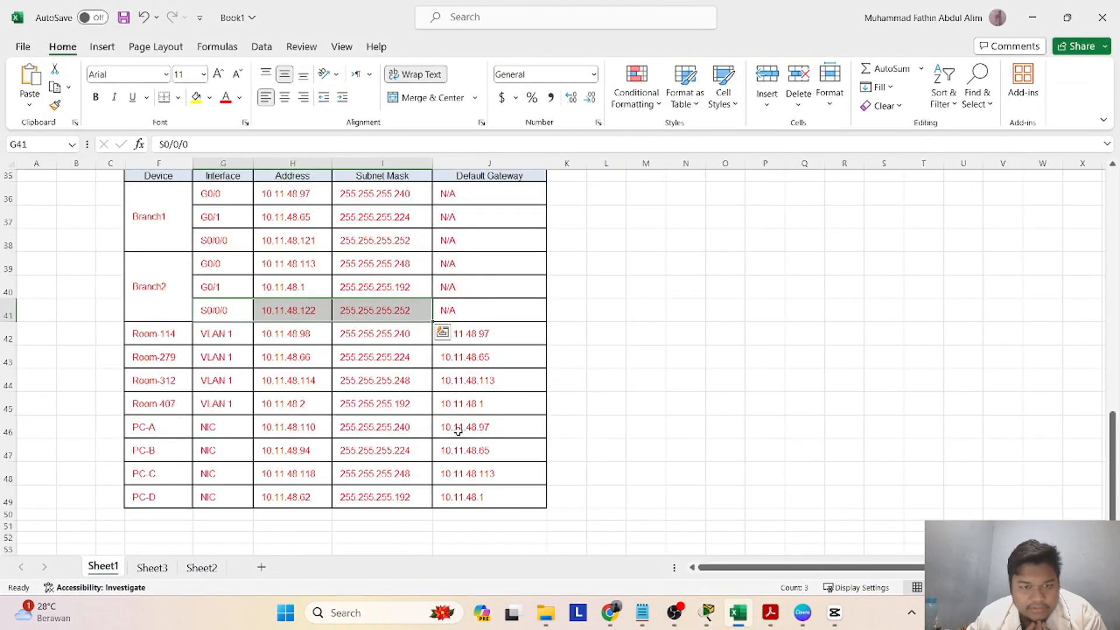
key(alt+Tab)
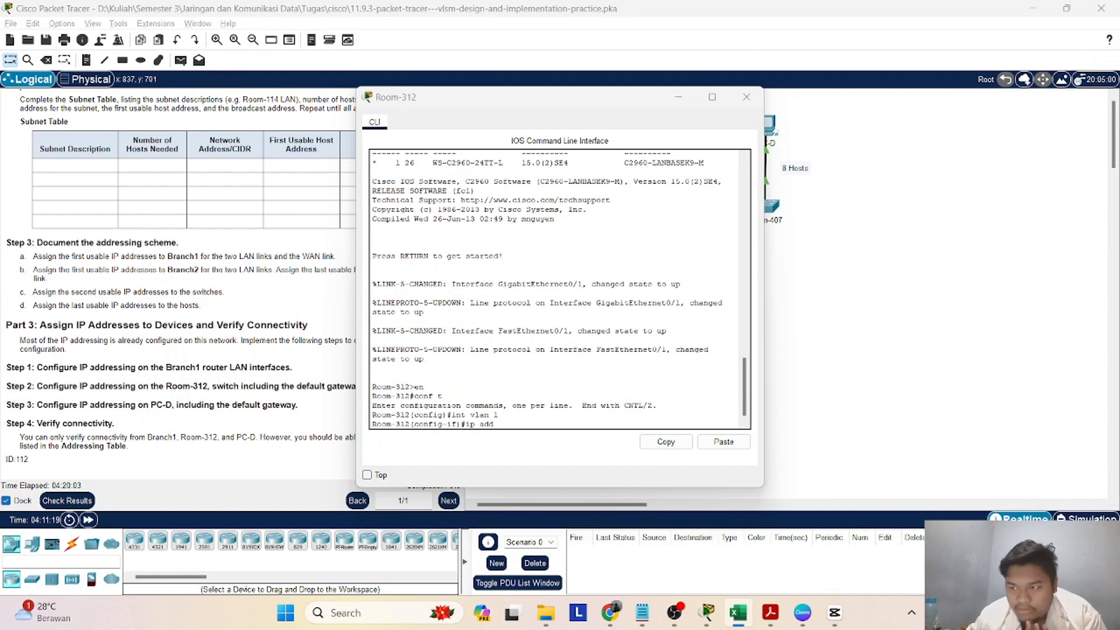
- Enter 10.11.48.2 as the address in Room-312's VLAN 1 ip add command, replacing the first attempt 10.11.48.110
click(516, 421)
text(10)
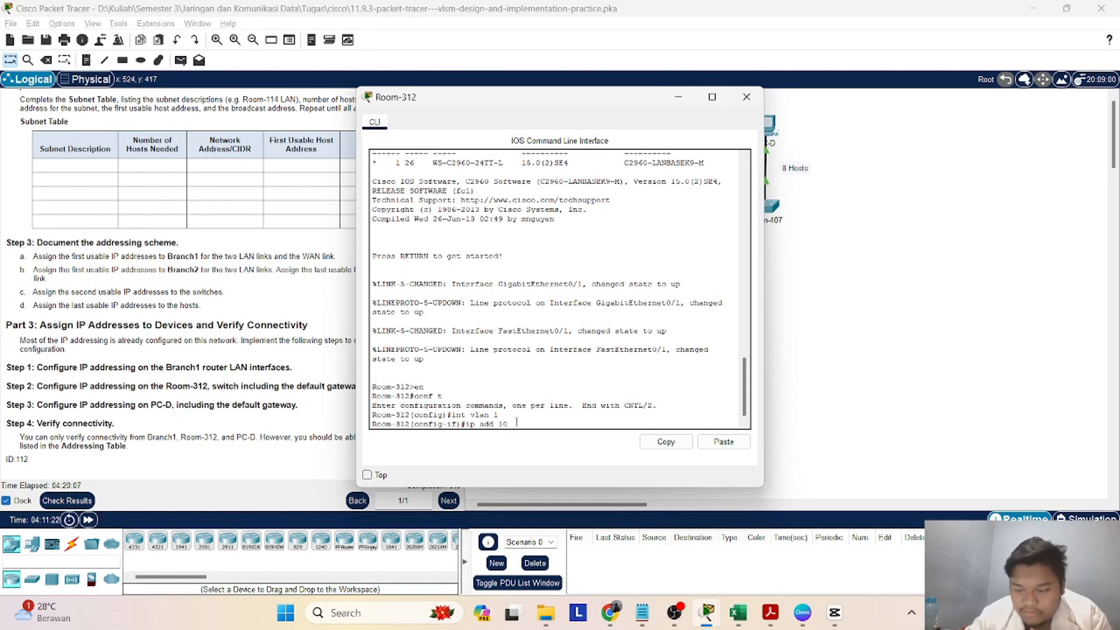
text(.11)
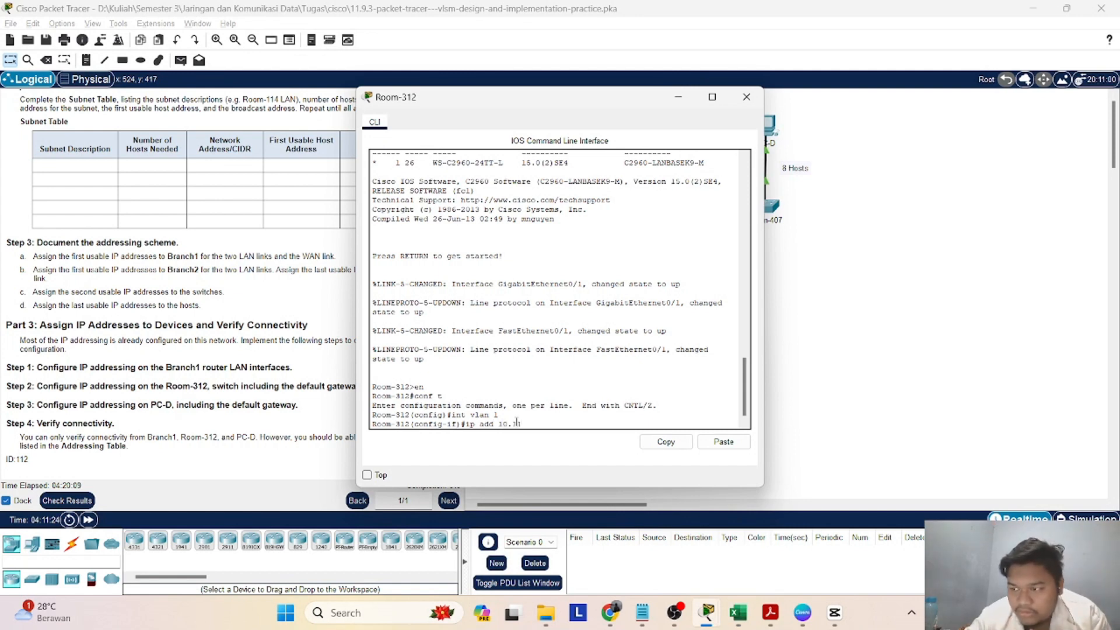
text(.4)
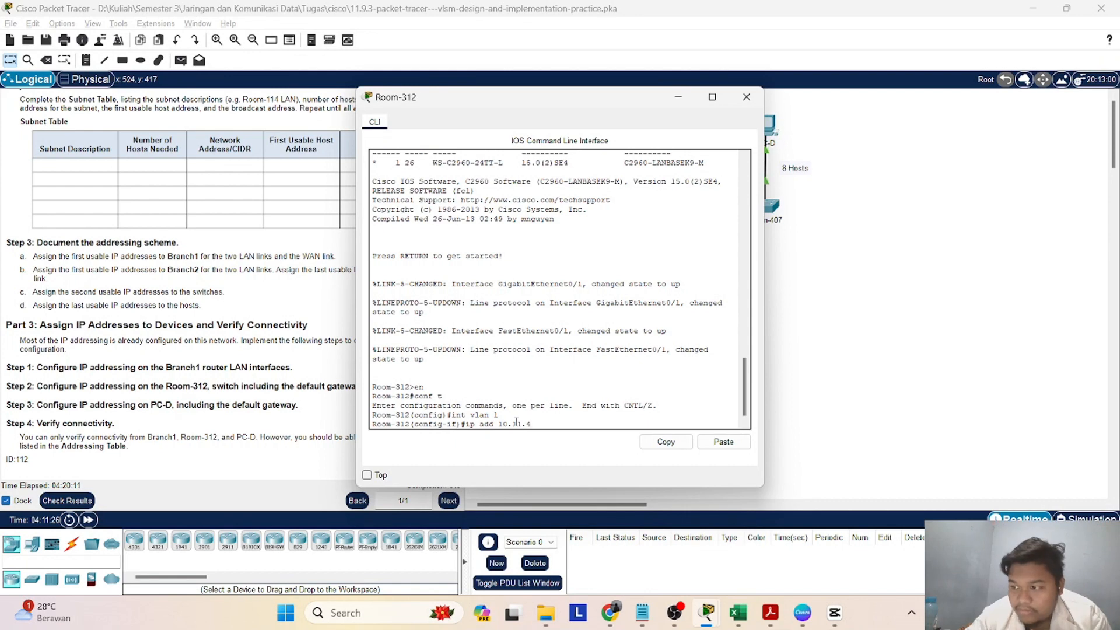
text(8.110)
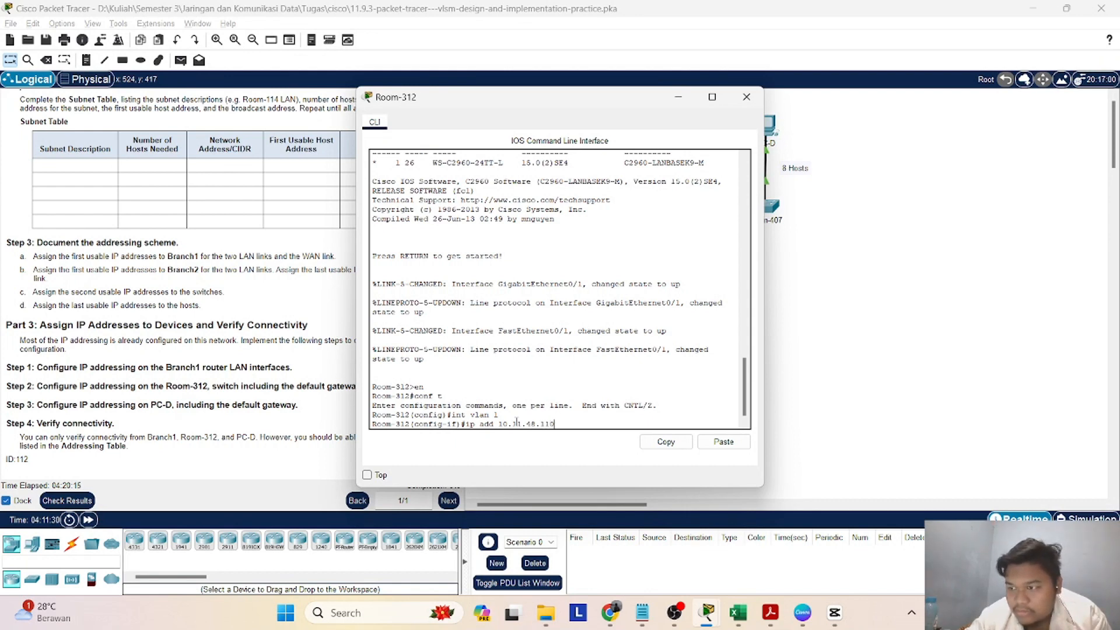
key(BackSpace)
key(BackSpace)
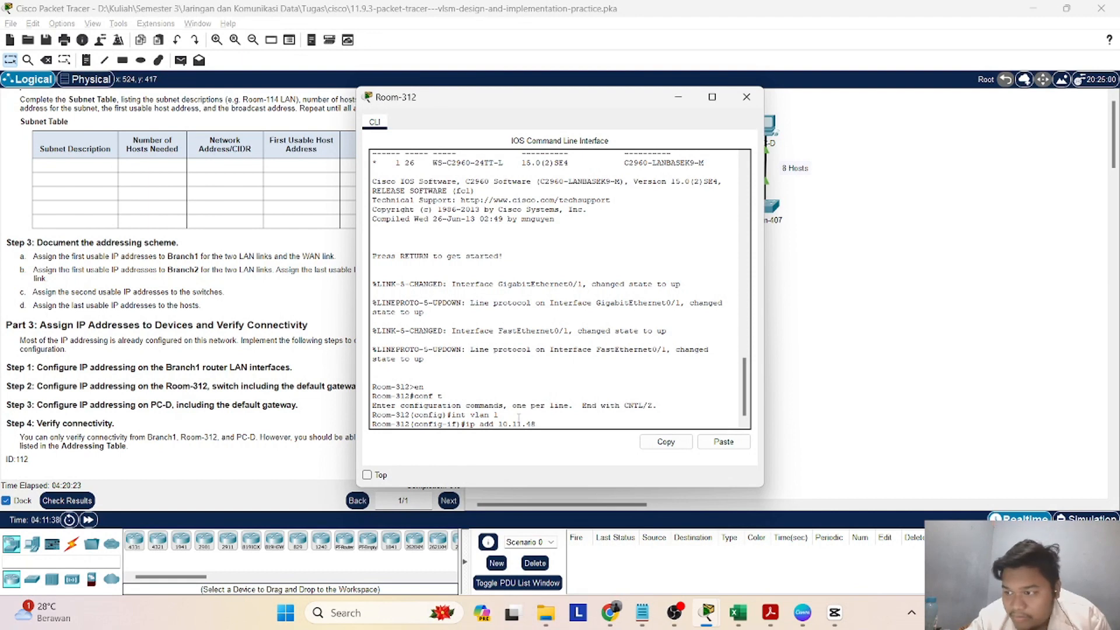
text(2)
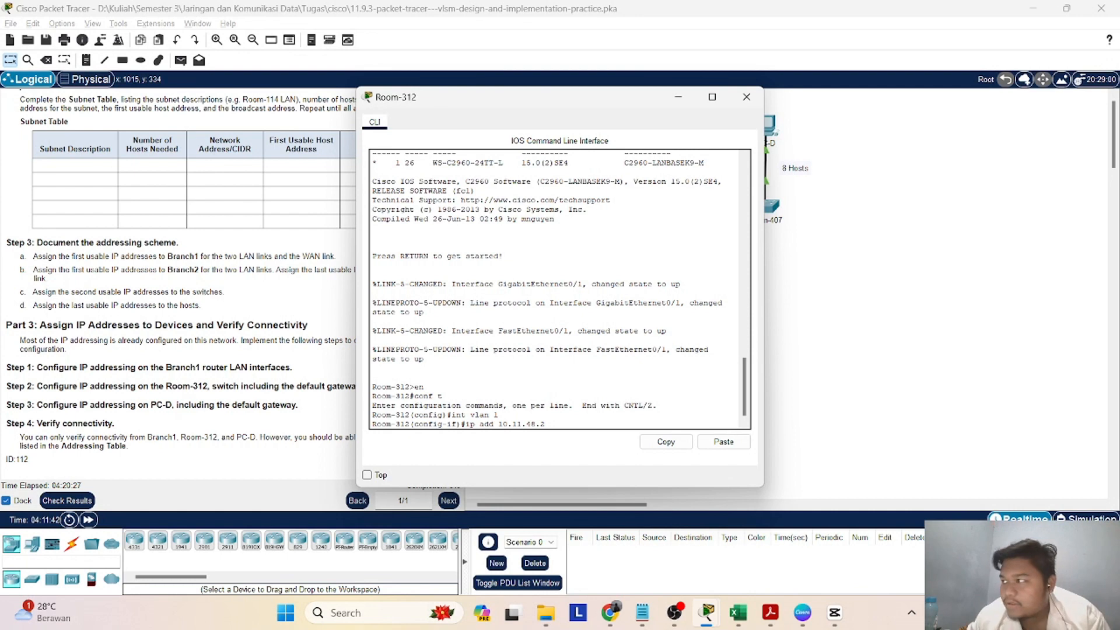
key(alt+Tab)
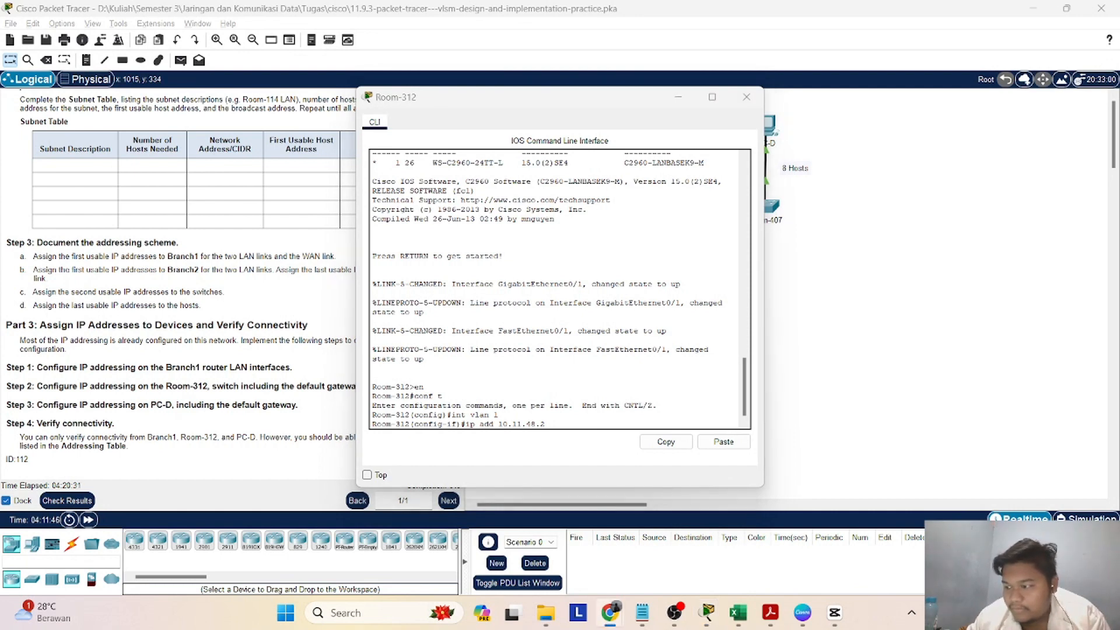
key(super+d)
key(super+d)
- Correct the VLAN 1 address to 10.11.48.114, add the subnet mask 255.255.255.248 and run the ip add command
click(577, 371)
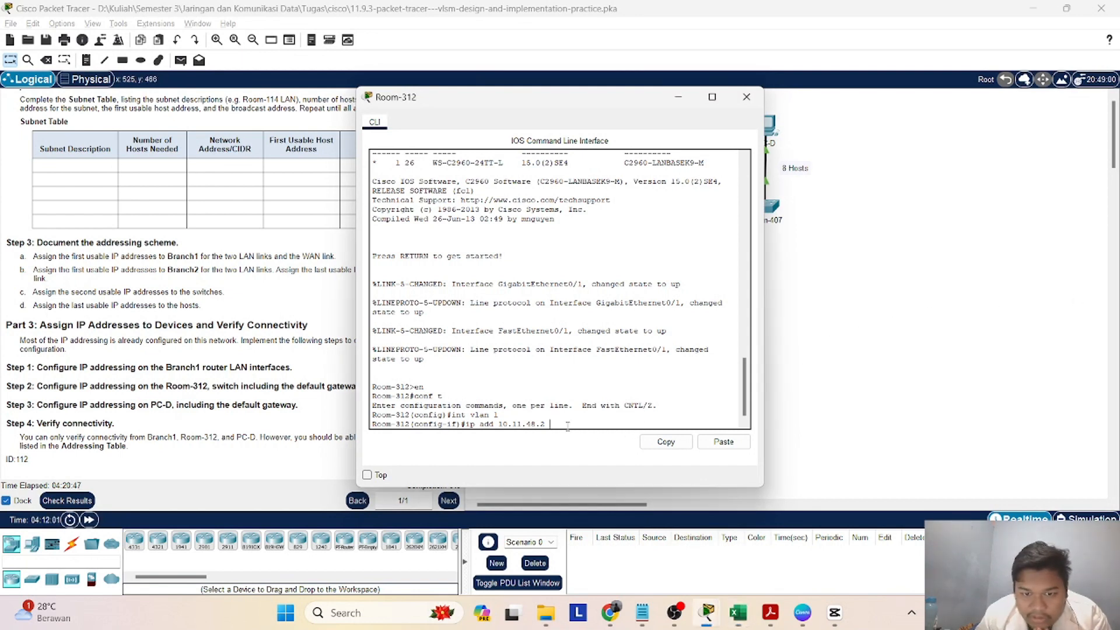
key(BackSpace)
key(BackSpace)
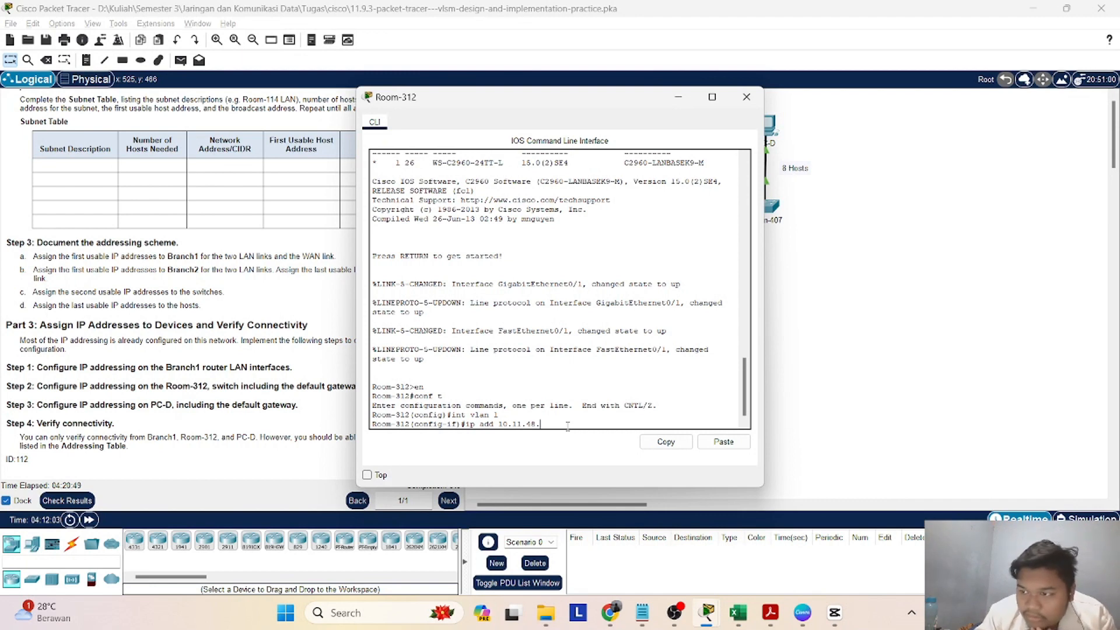
text(114)
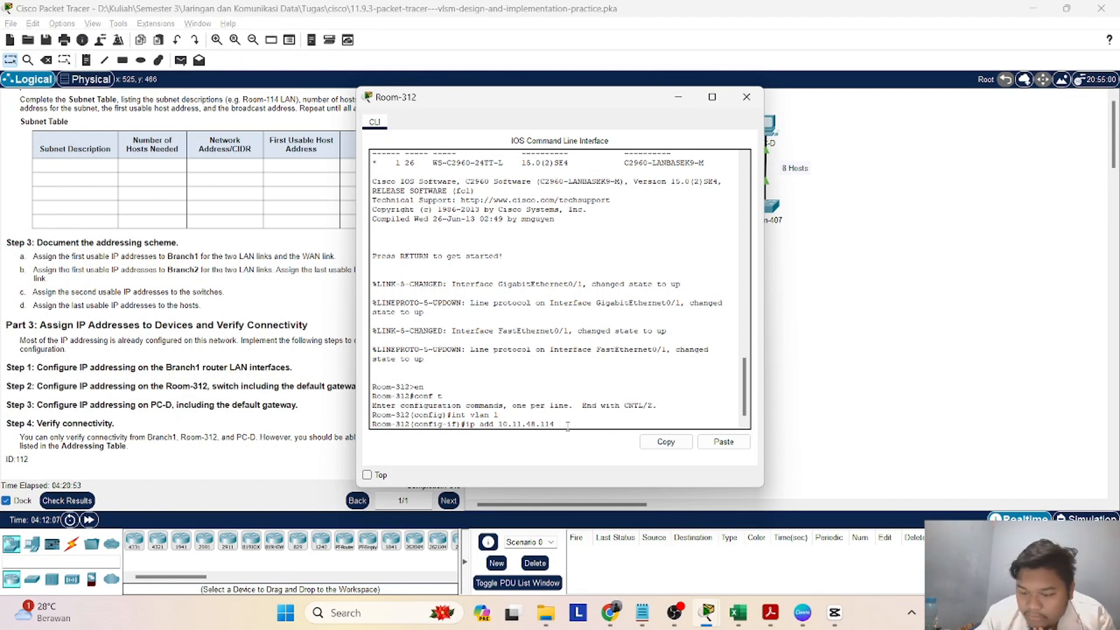
text( 255.2)
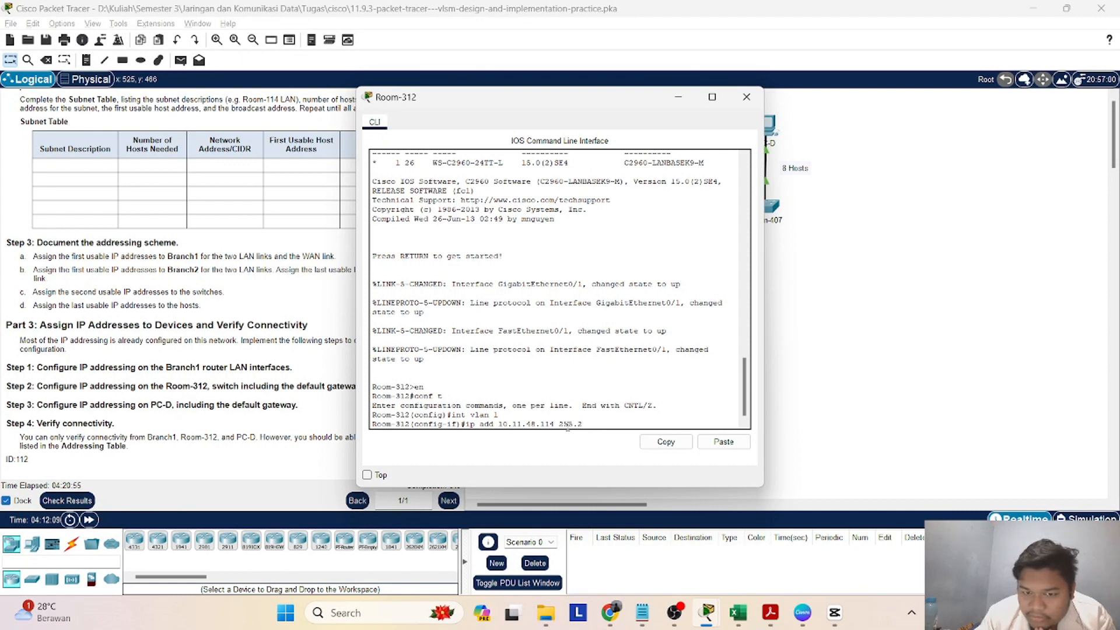
text(55.255)
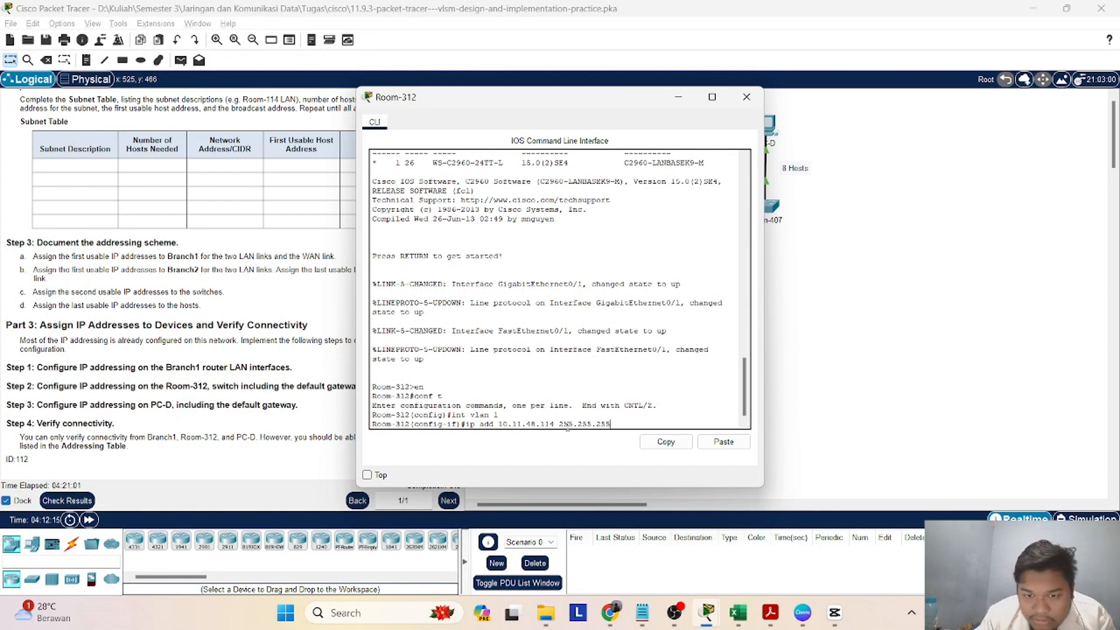
text(.)
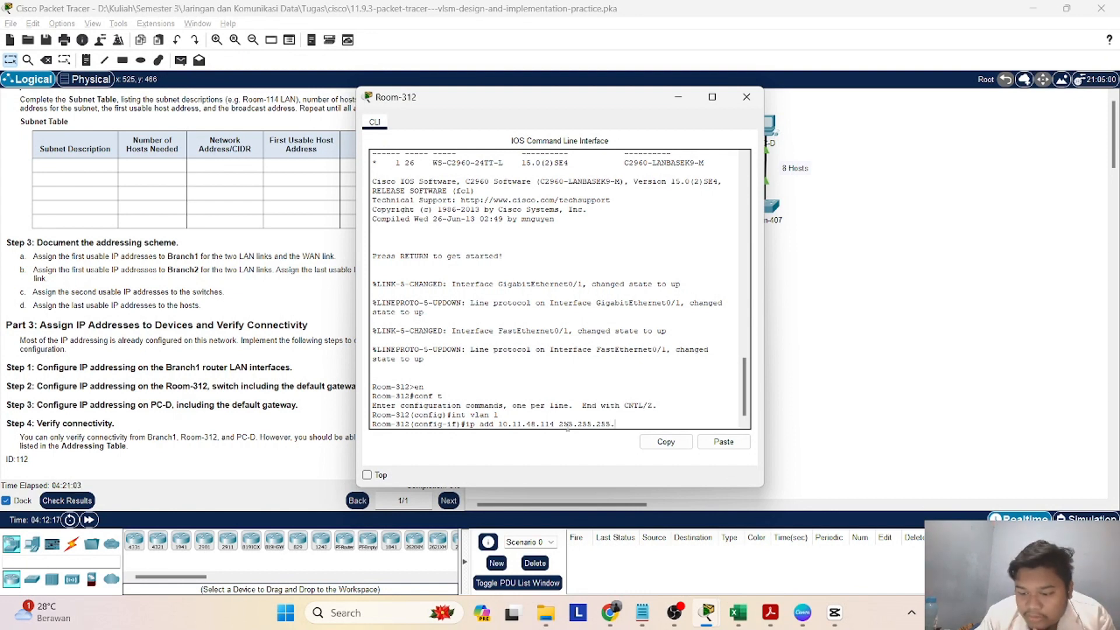
text(2)
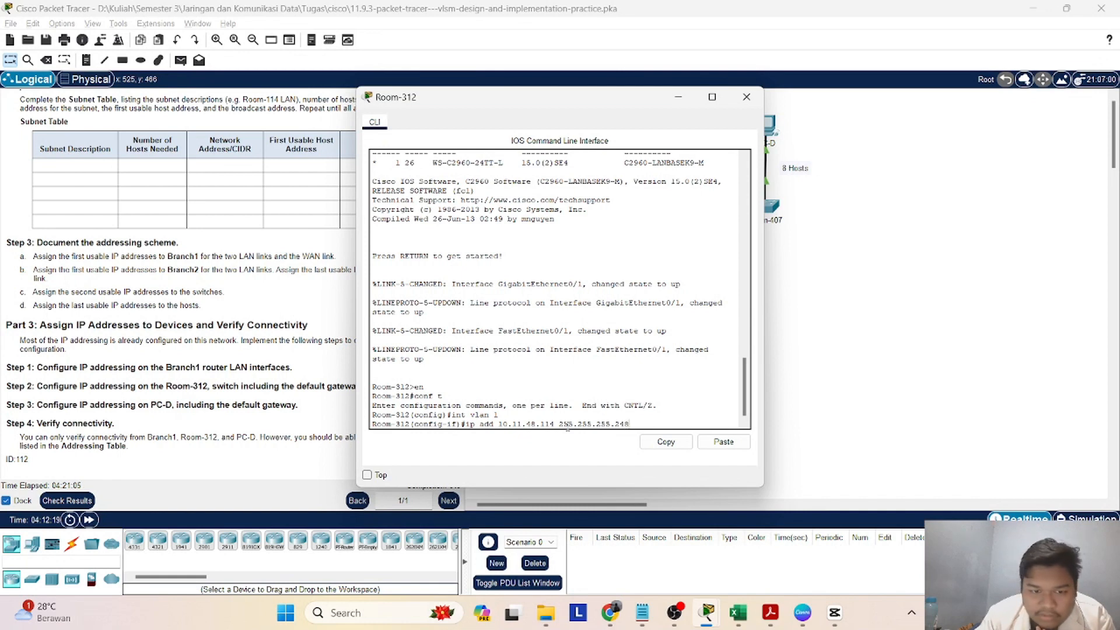
text(48)
key(Return)
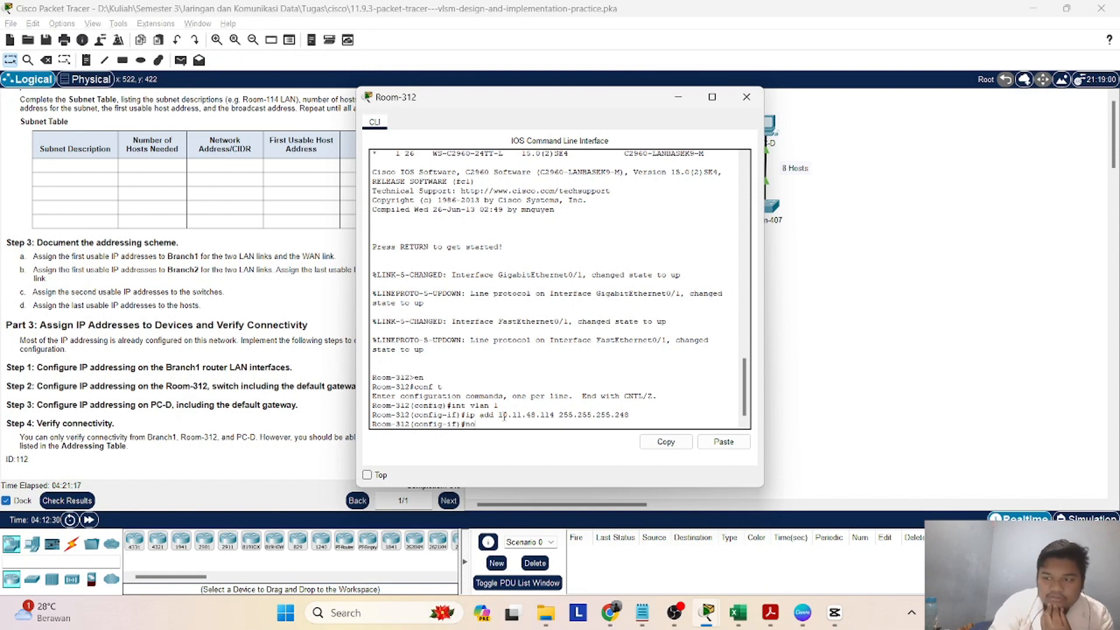
- Enable Room-312's VLAN 1 interface with the no shut command
text(shu)
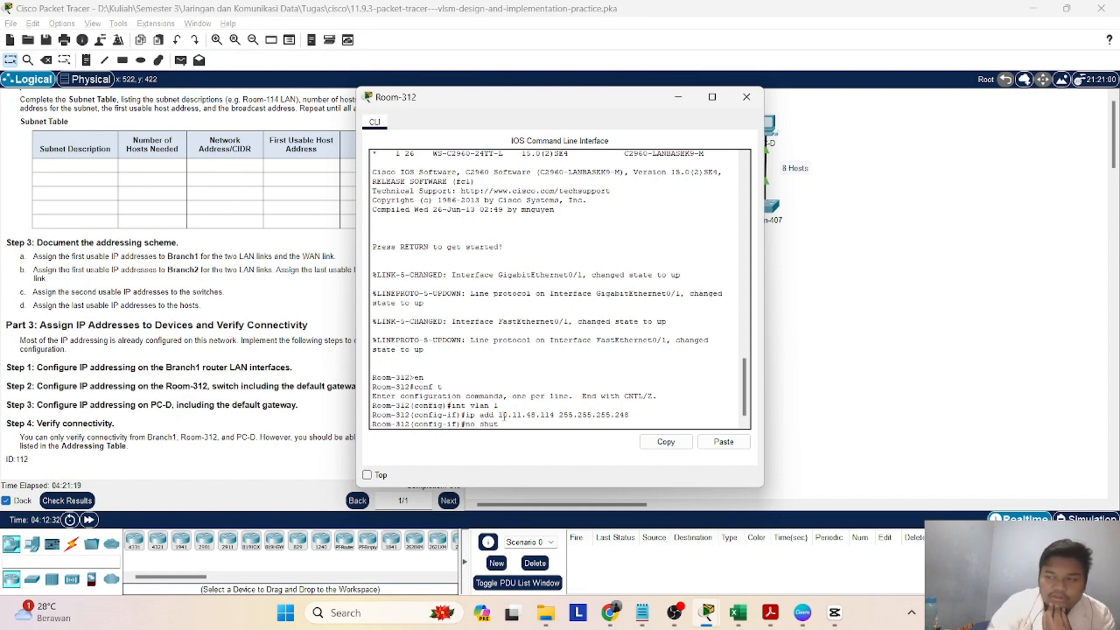
text(t)
key(Return)
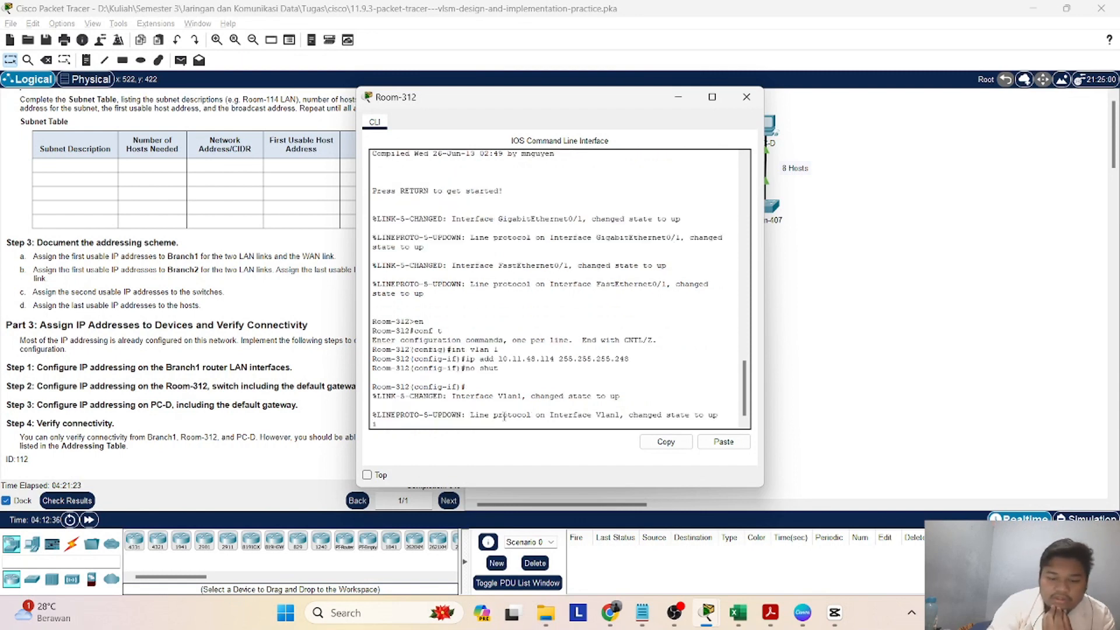
text(ip de)
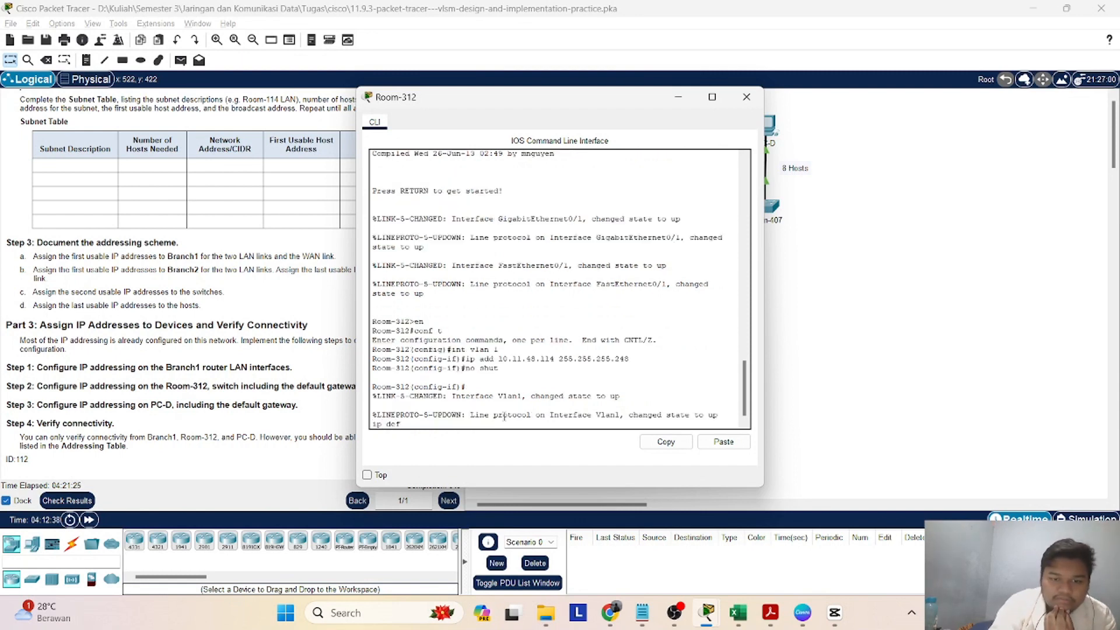
text(f)
key(BackSpace)
key(BackSpace)
key(BackSpace)
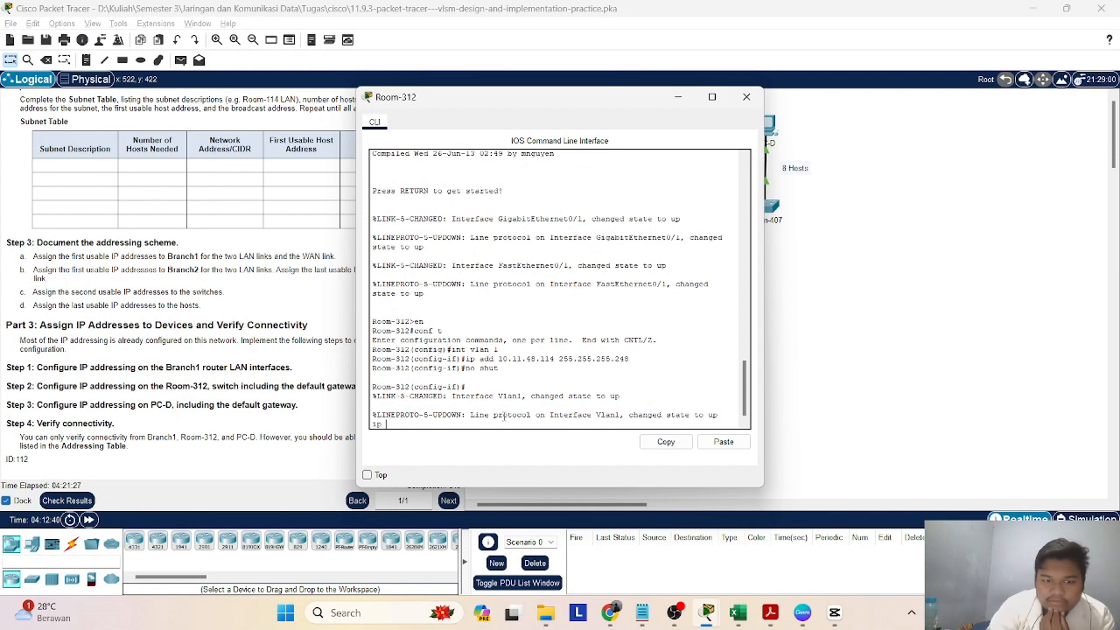
key(Return)
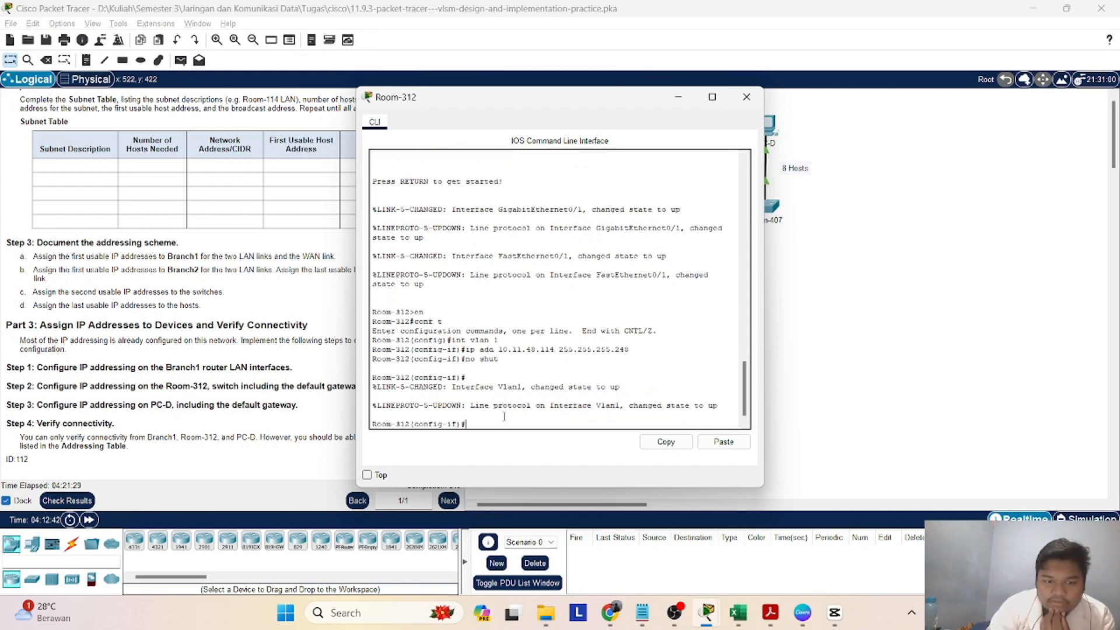
- Set Room-312's default gateway by running ip def 10.11.48.113, consulting the Excel addressing table for the address
text(i)
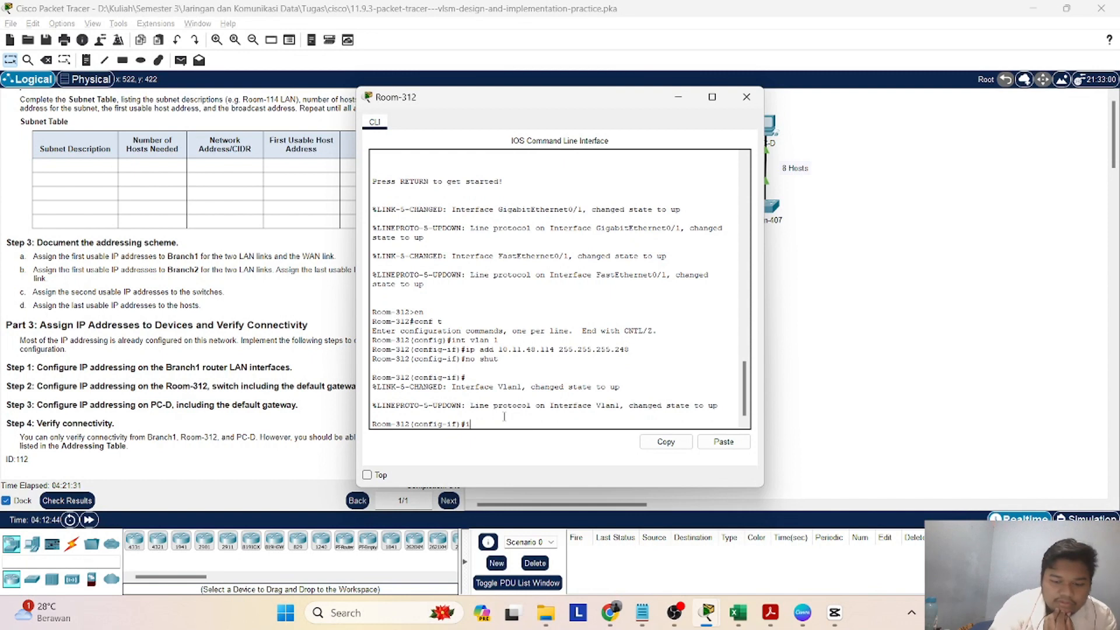
text(p def)
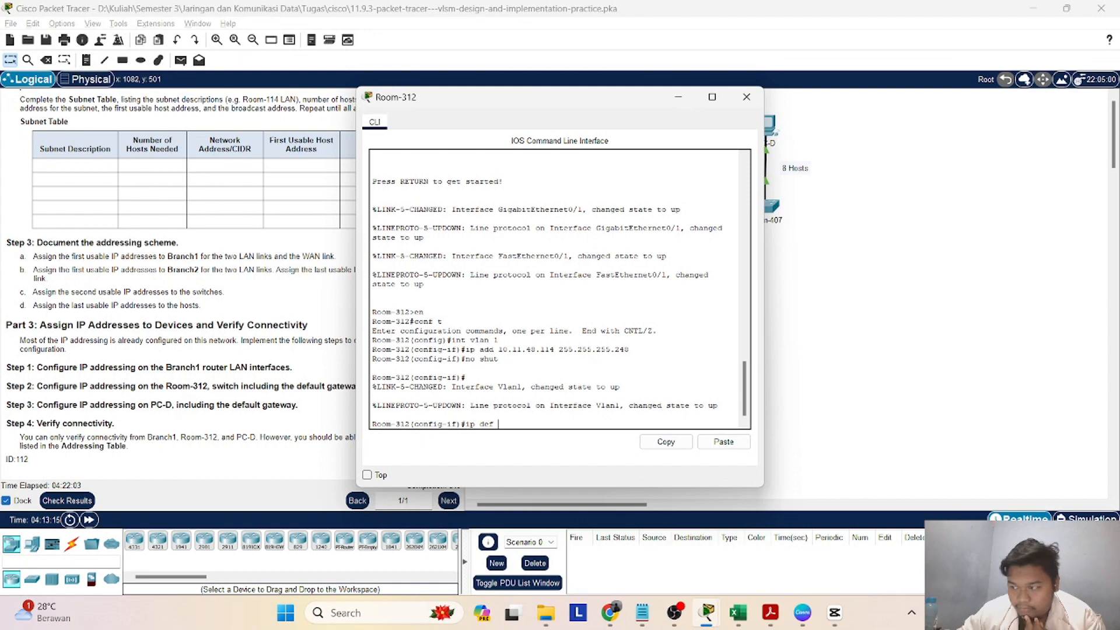
key(alt+Tab)
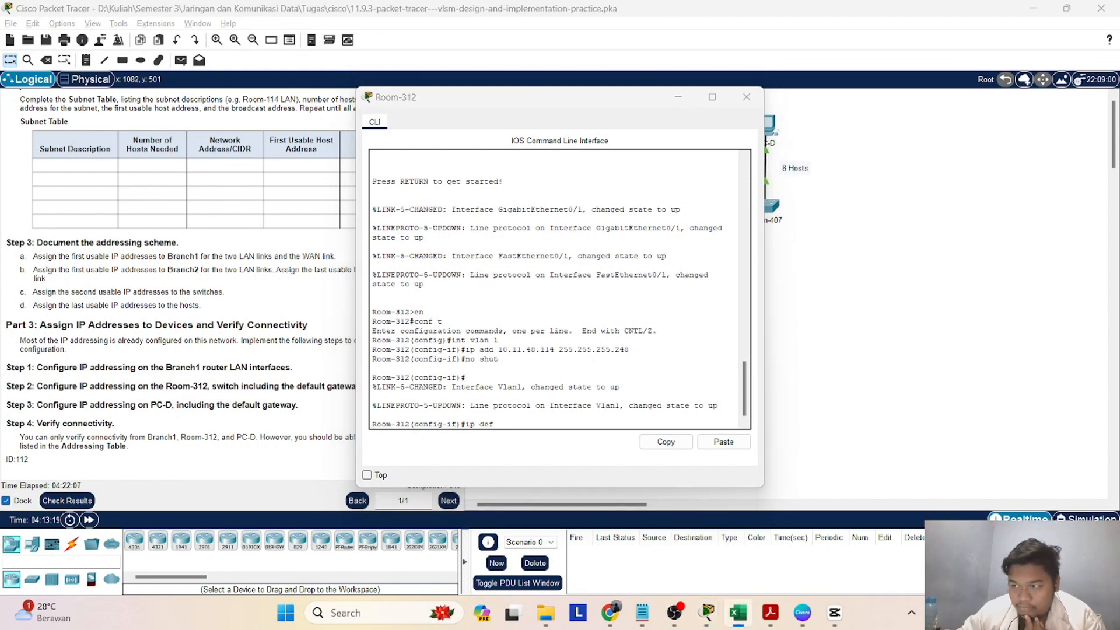
click(503, 423)
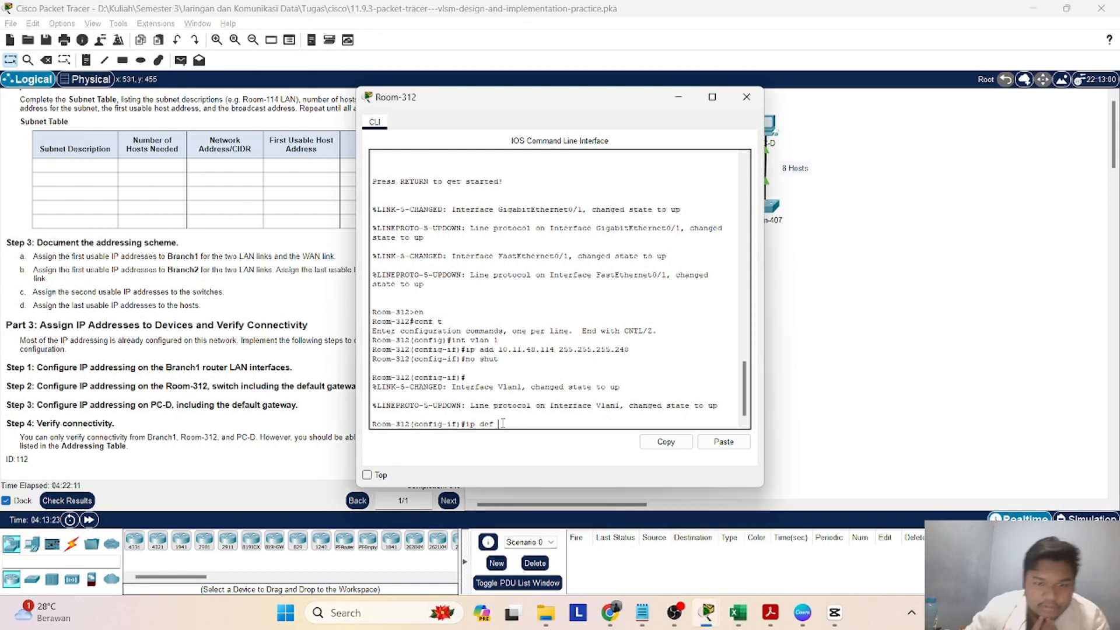
text(10)
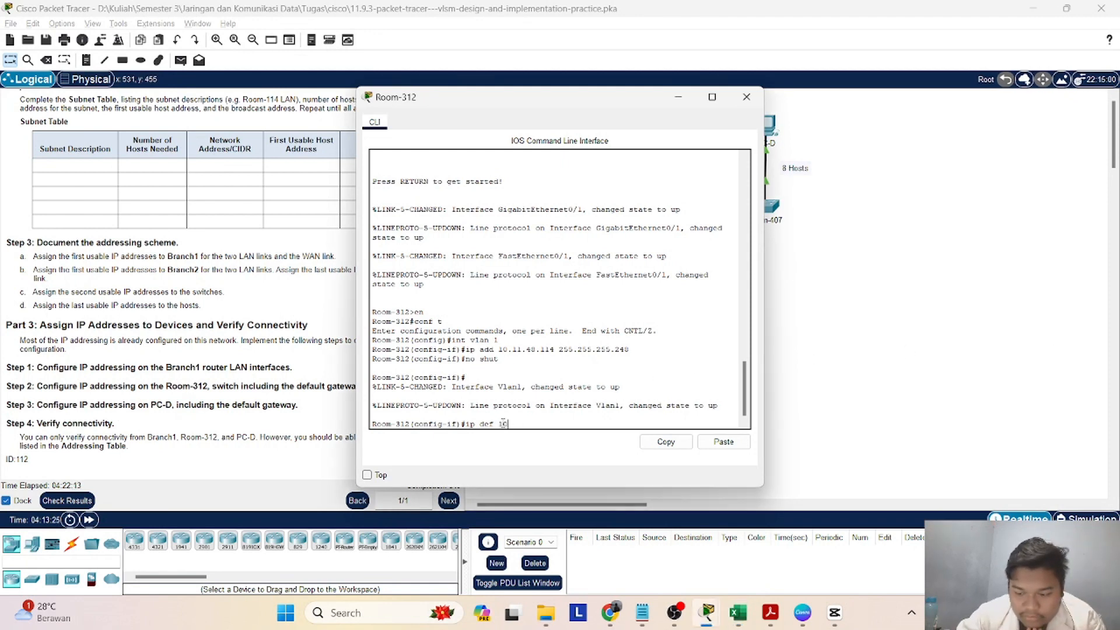
text(.11)
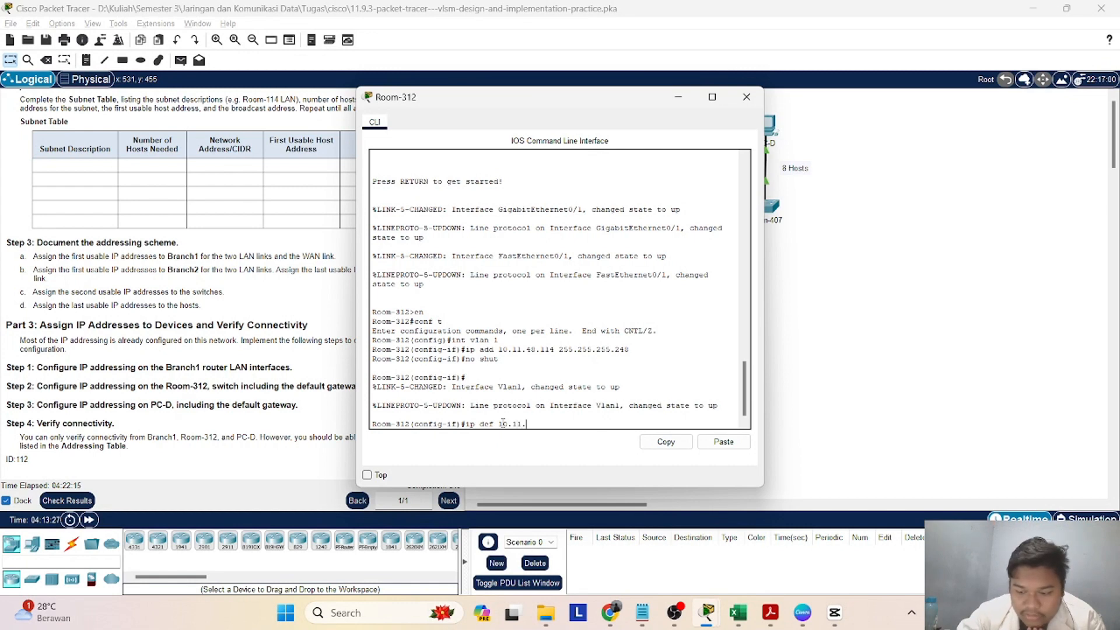
text(.4)
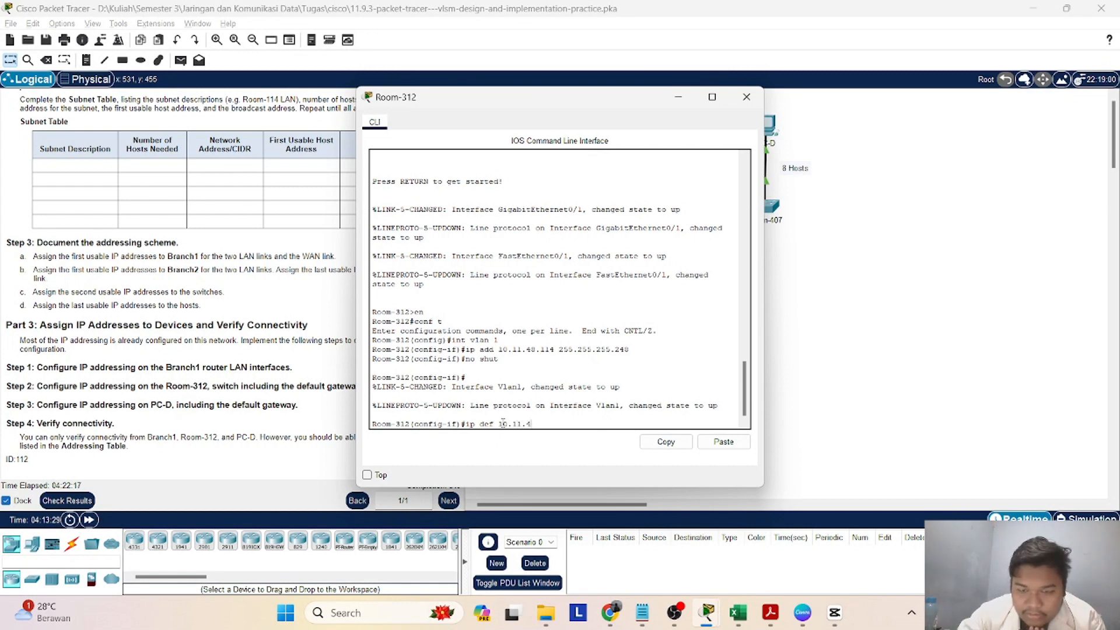
text(8.)
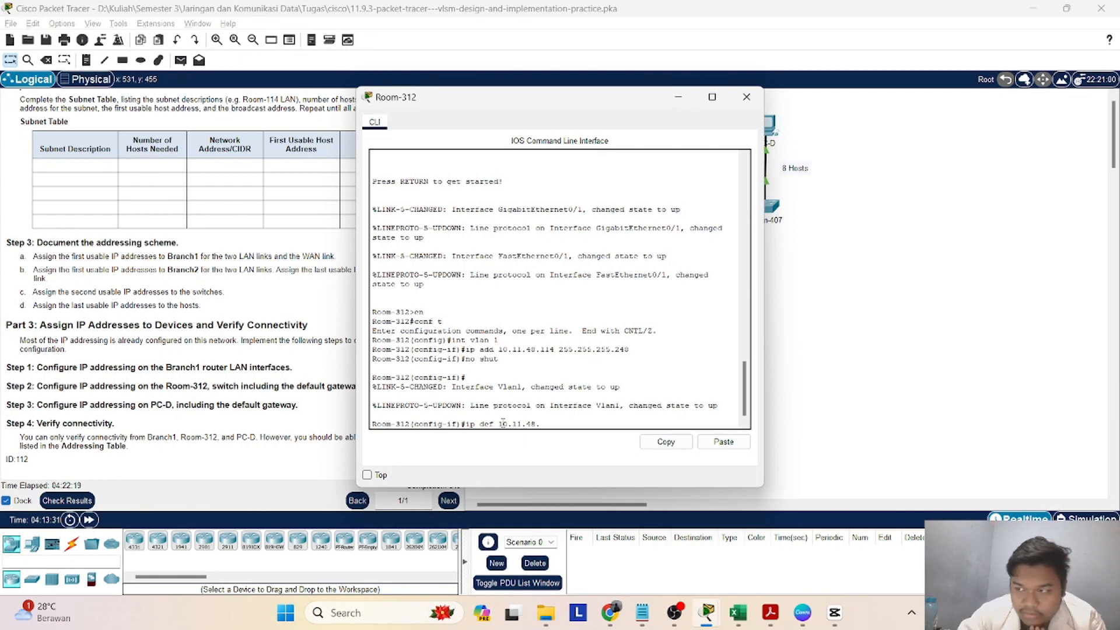
text(113)
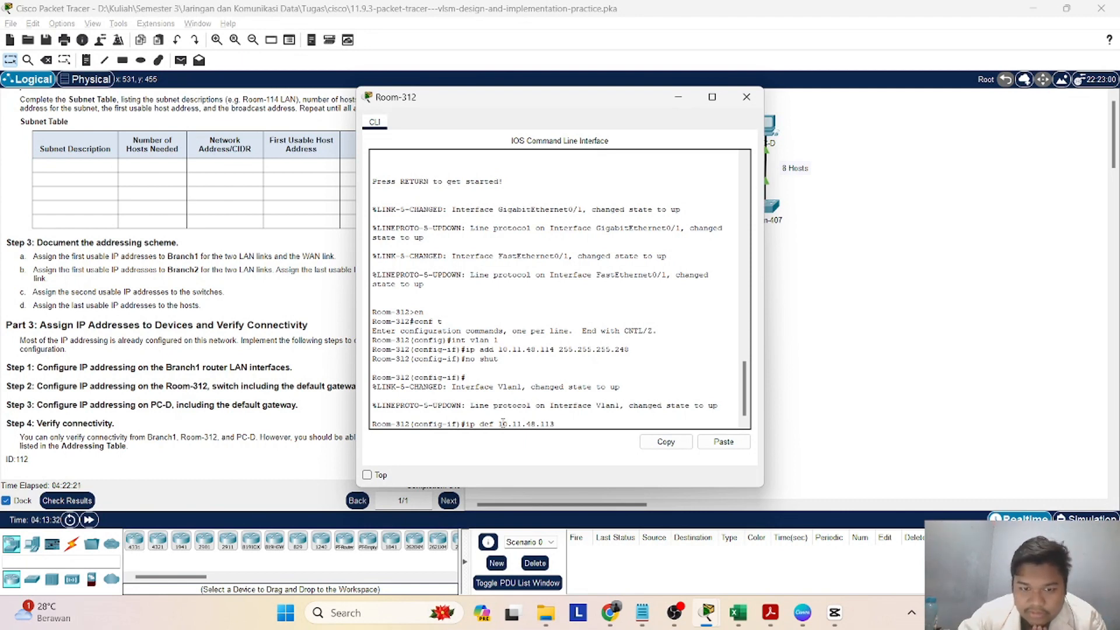
key(Return)
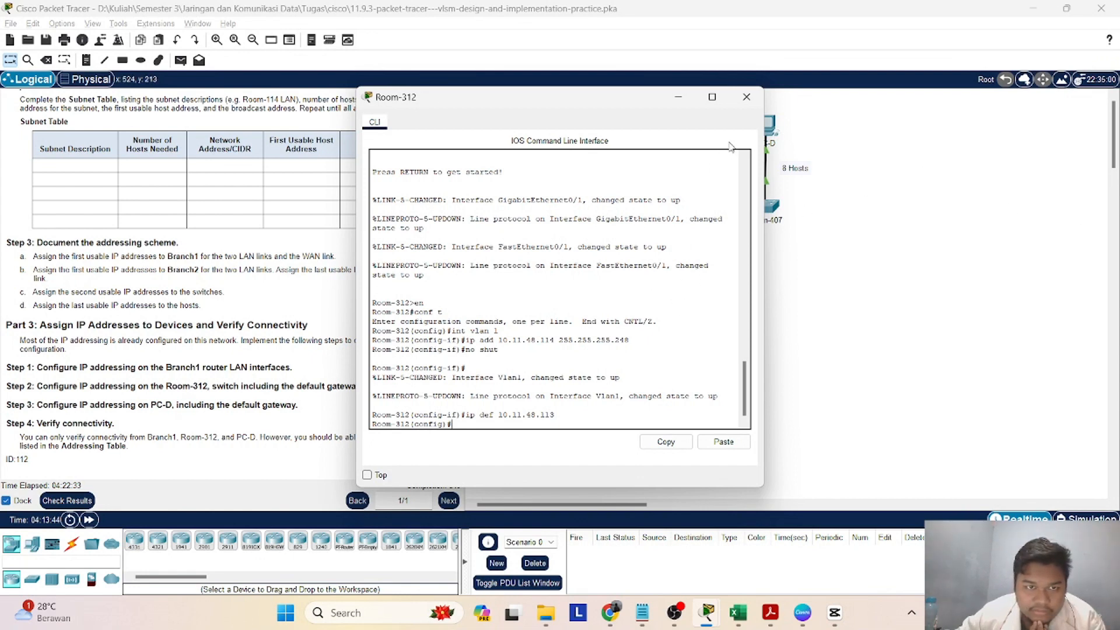
- Close the Room-312 window, check the activity's assessment items including Room-312's default gateway, and close the results
click(747, 98)
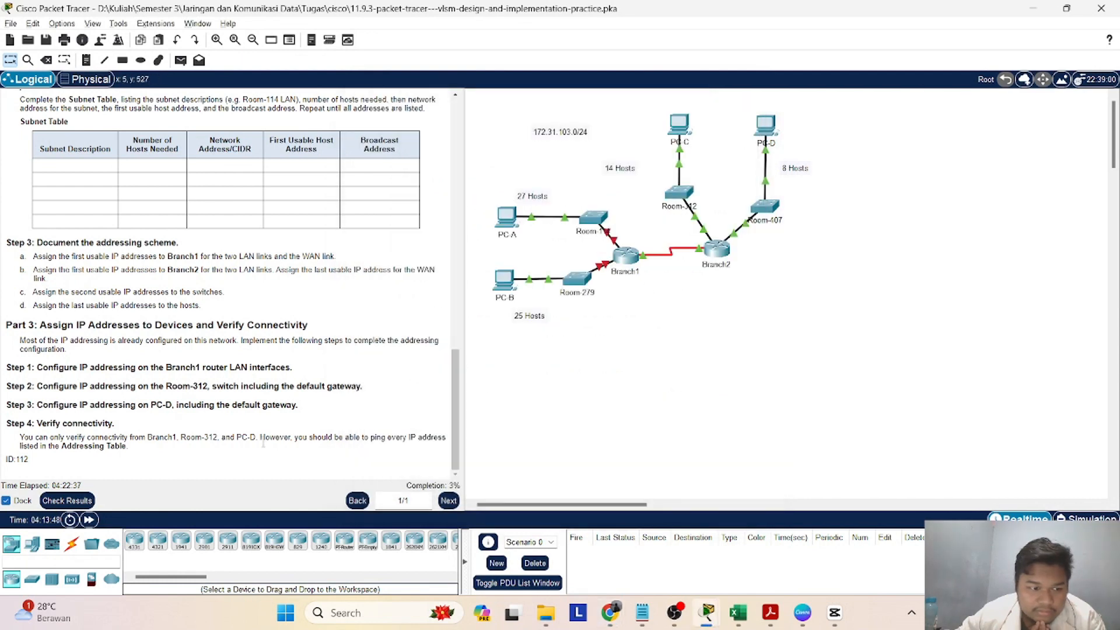
click(67, 501)
click(117, 89)
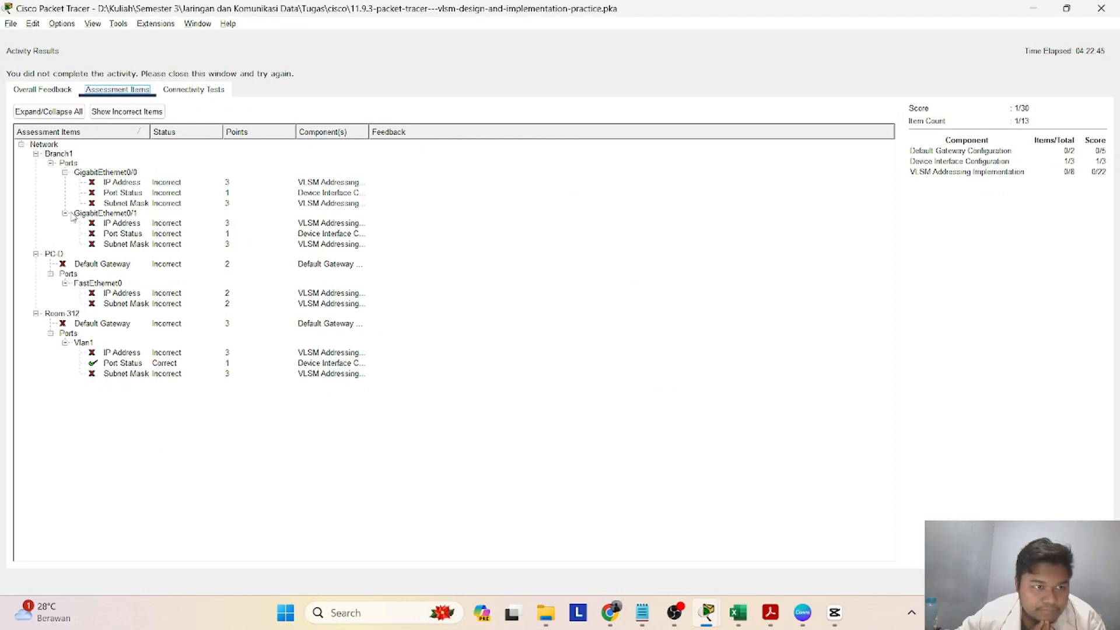
click(94, 325)
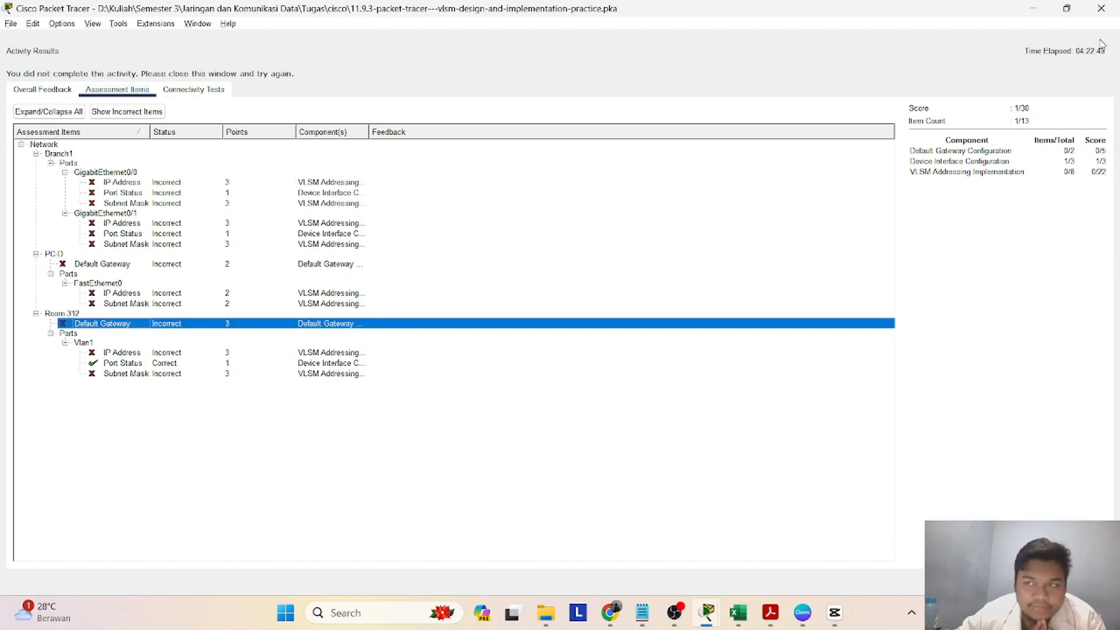
click(1100, 9)
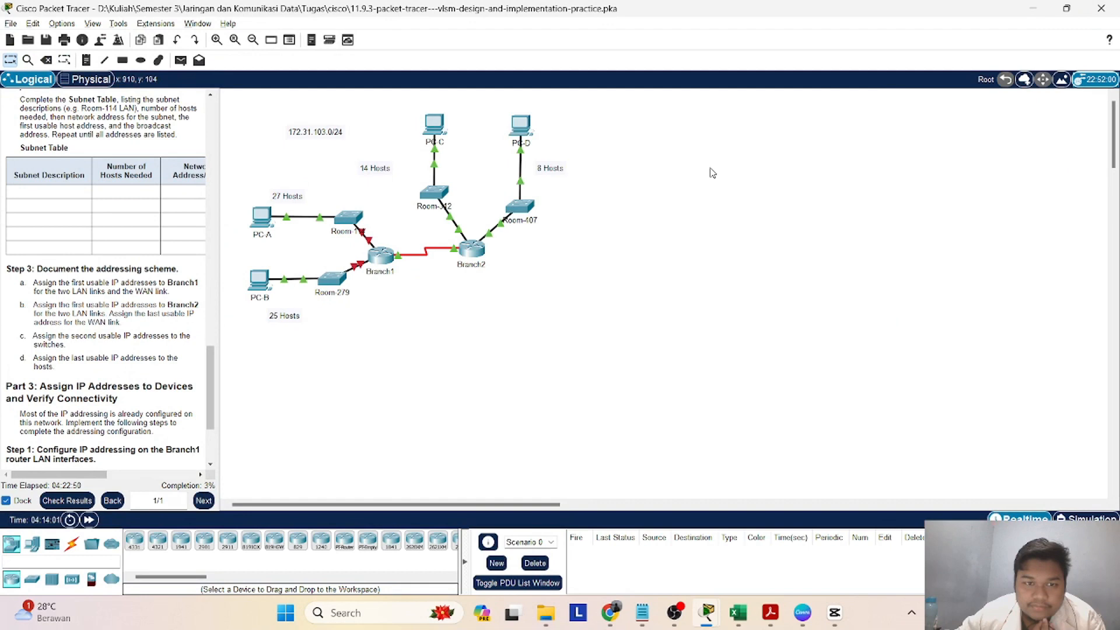
- Review the commands entered in Room-312's CLI, close it, and widen the activity instructions pane
click(434, 193)
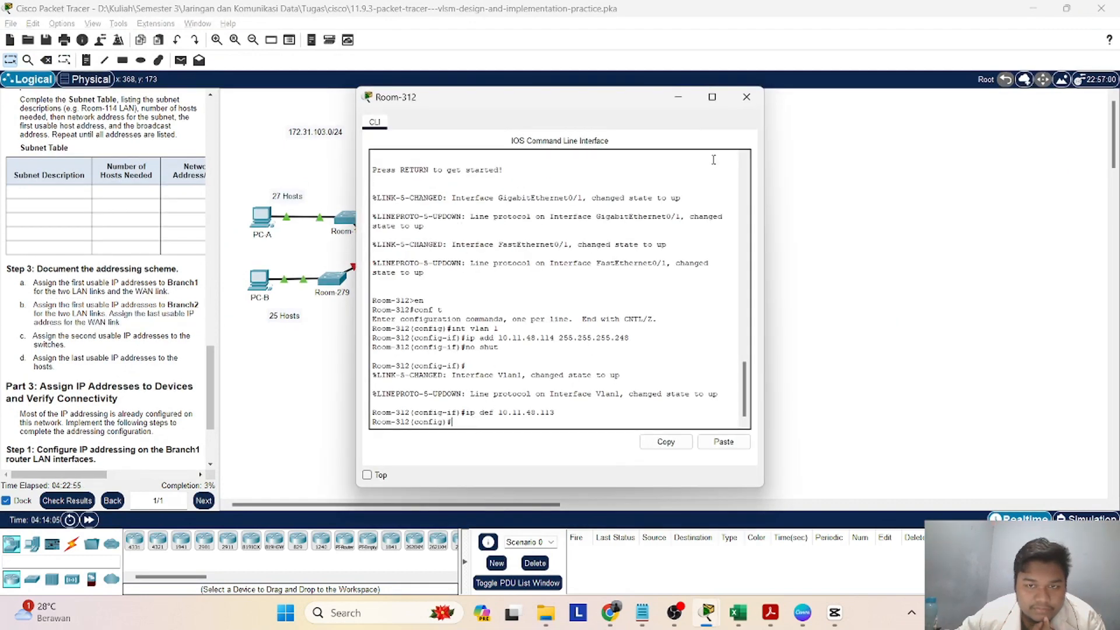
click(746, 96)
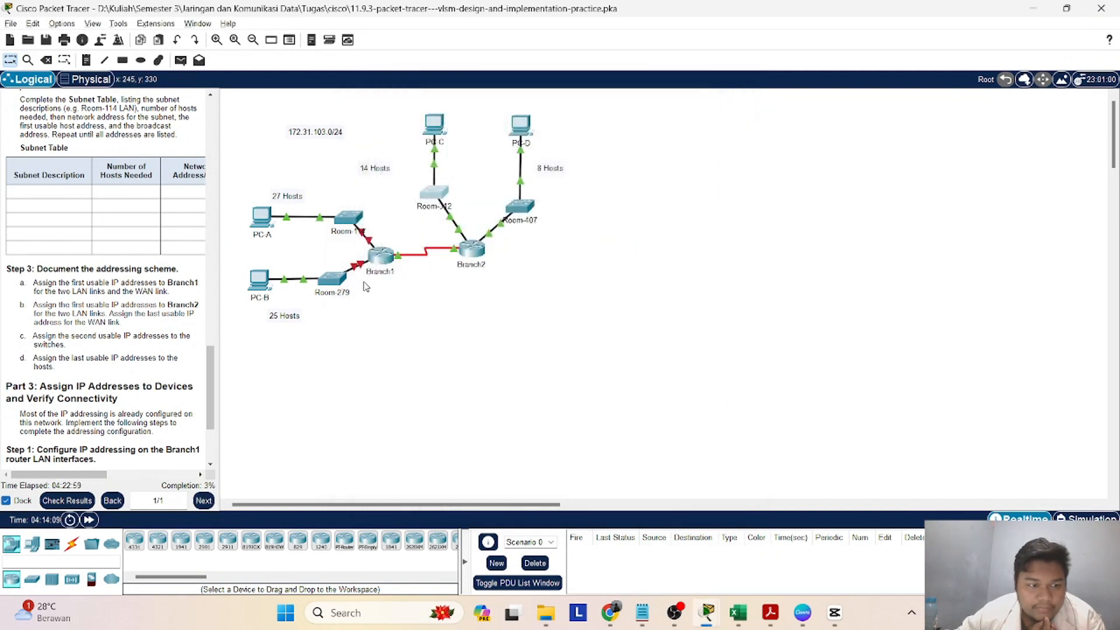
drag(216, 310, 386, 302)
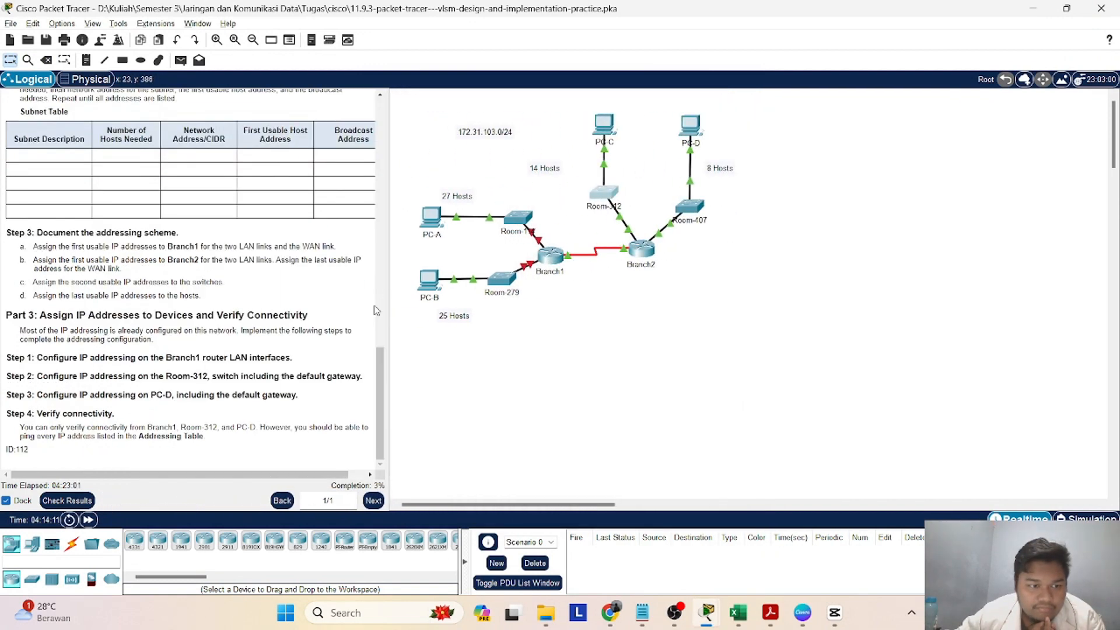
- Open Branch1's CLI and enter interface configuration for GigabitEthernet0/0 with en, conf t and int g0/0
click(550, 255)
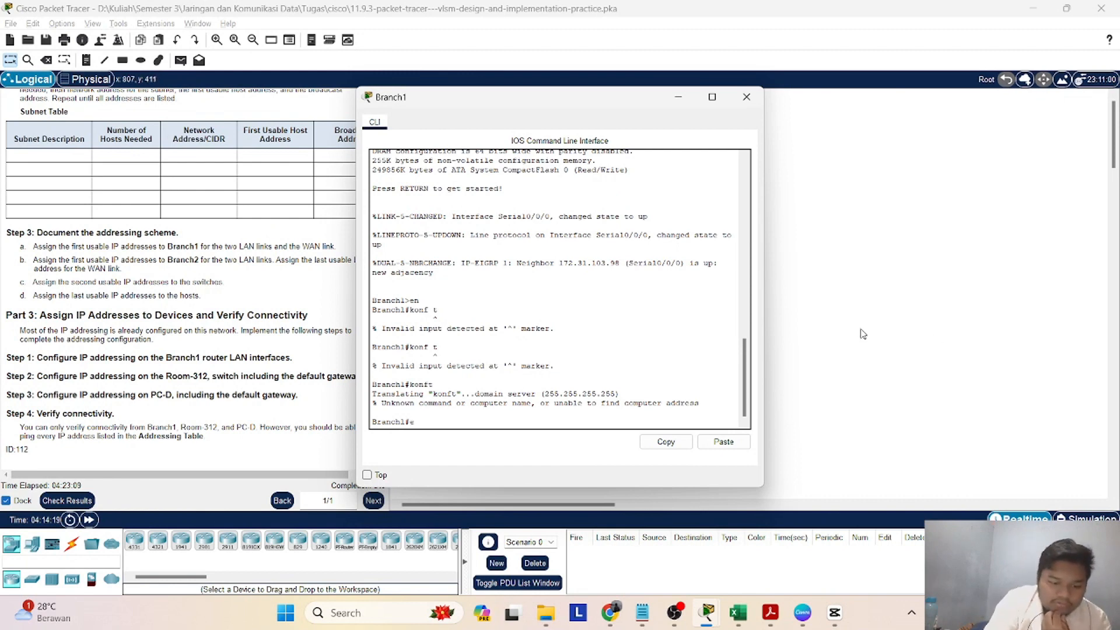
text(en)
key(Return)
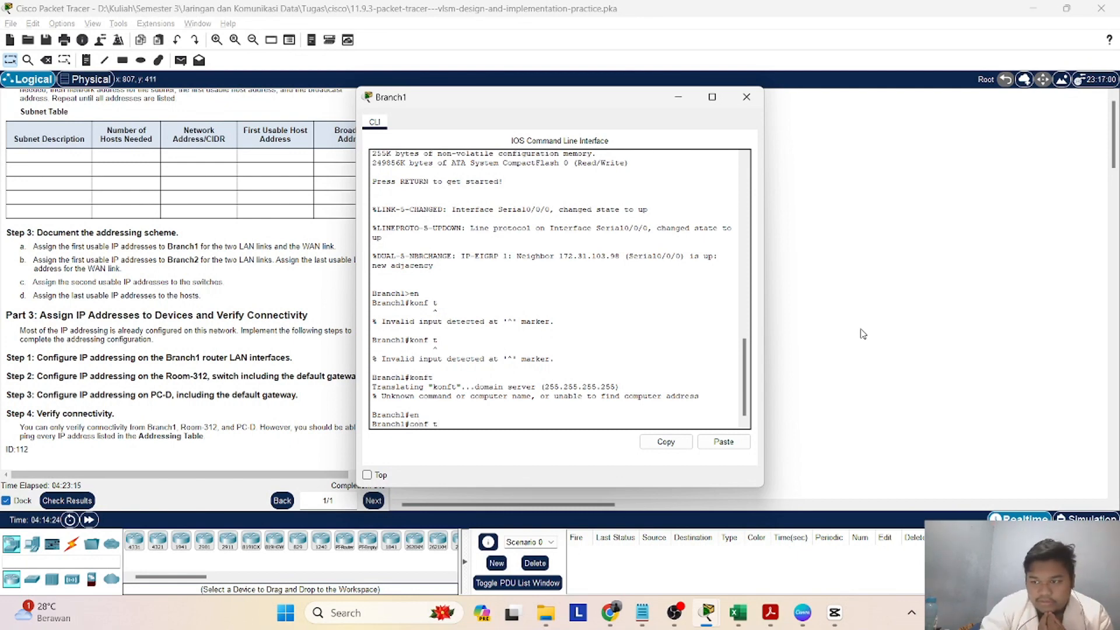
key(Return)
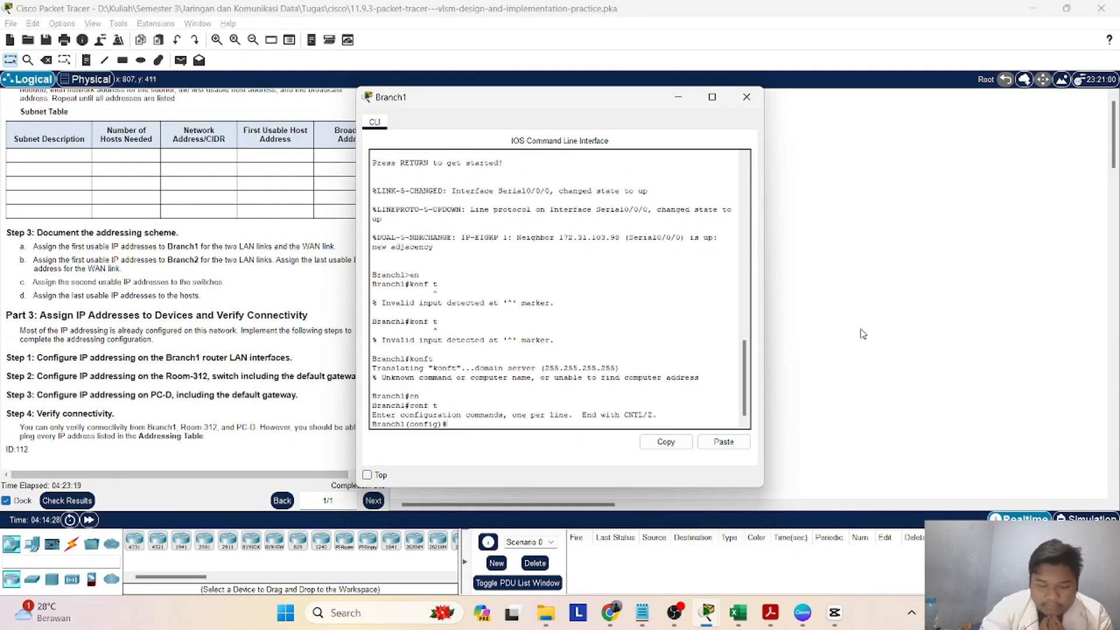
text(int)
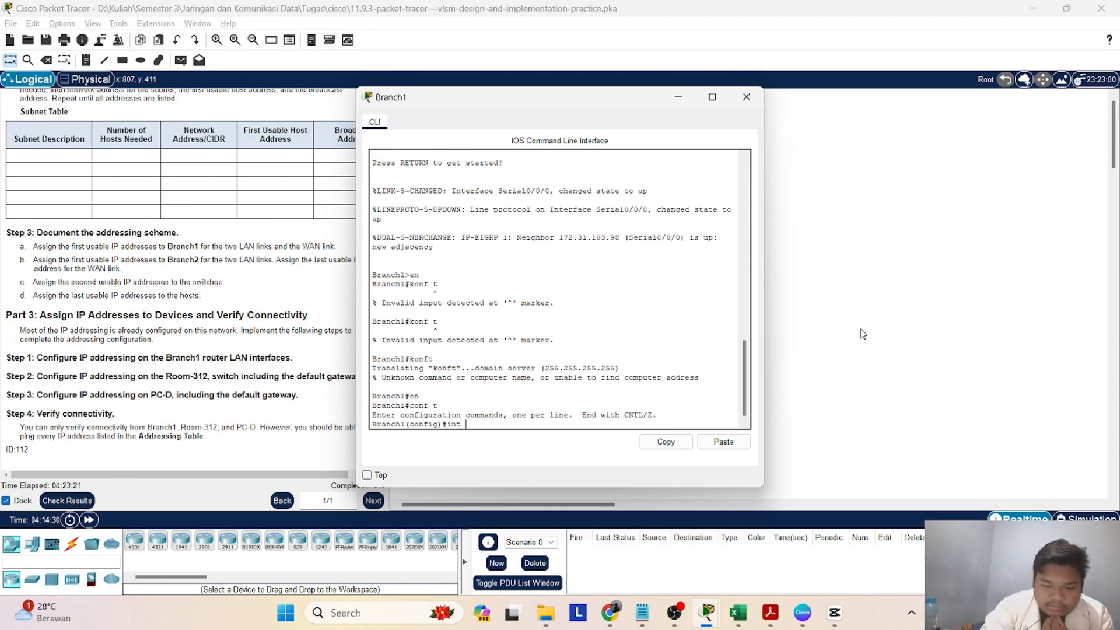
text( g)
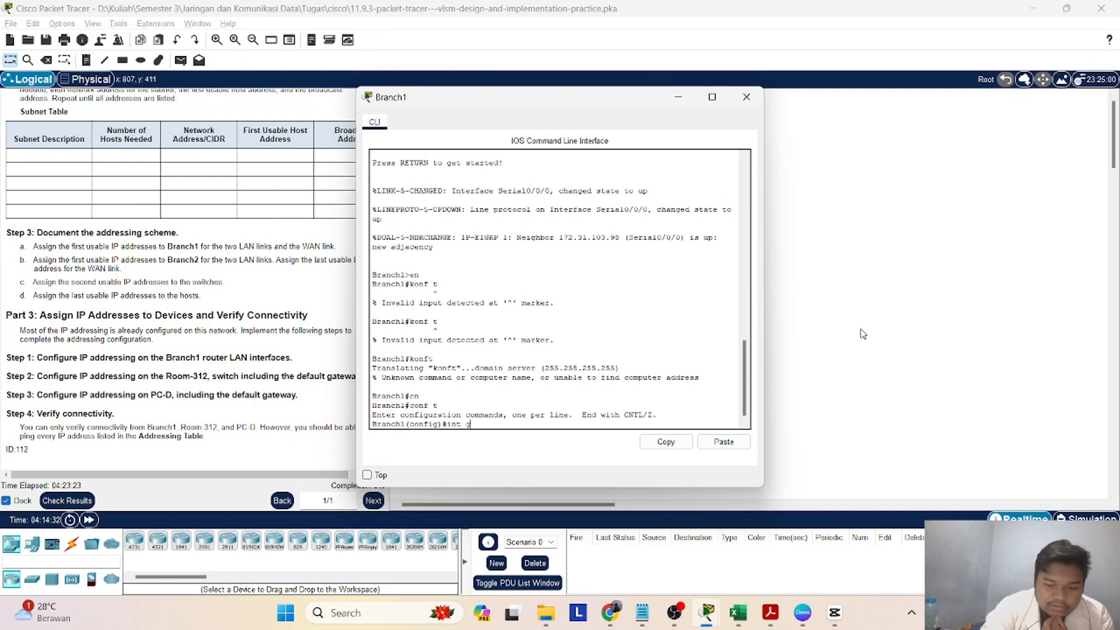
text(0)
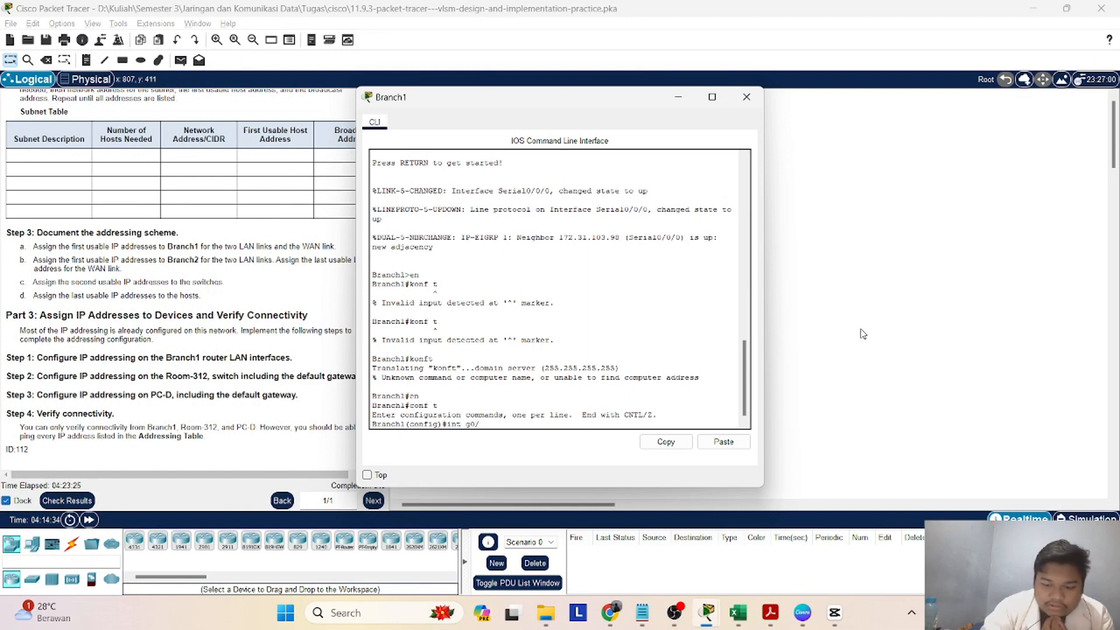
text(/0)
key(Return)
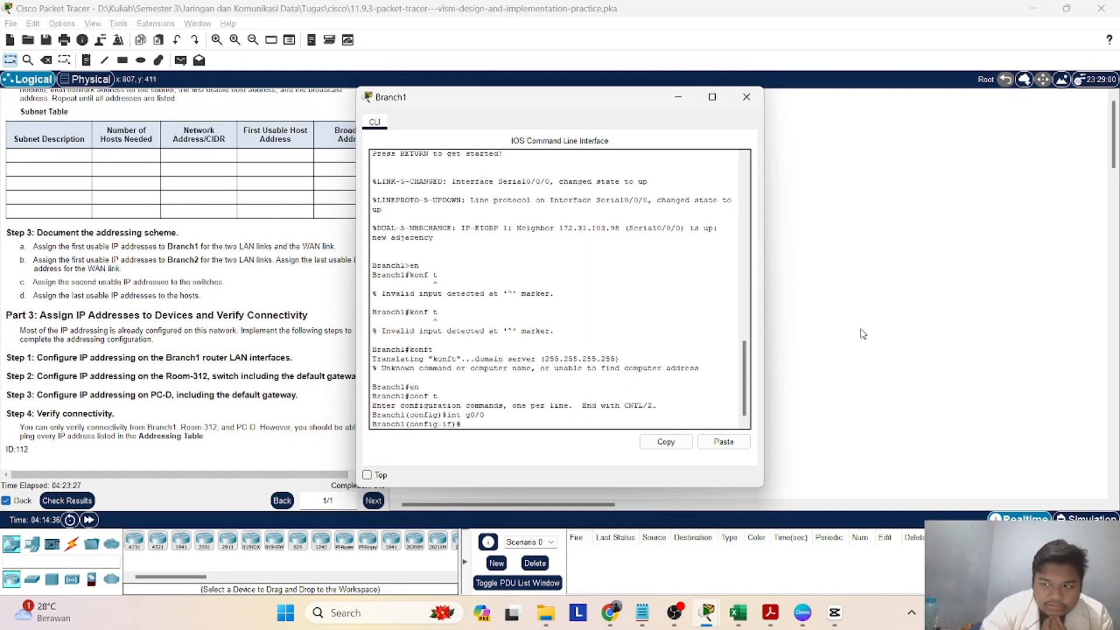
- Start Branch1's GigabitEthernet0/0 address command as ip add 10.11.48.9, consulting the Excel addressing table for the address
text(ip add)
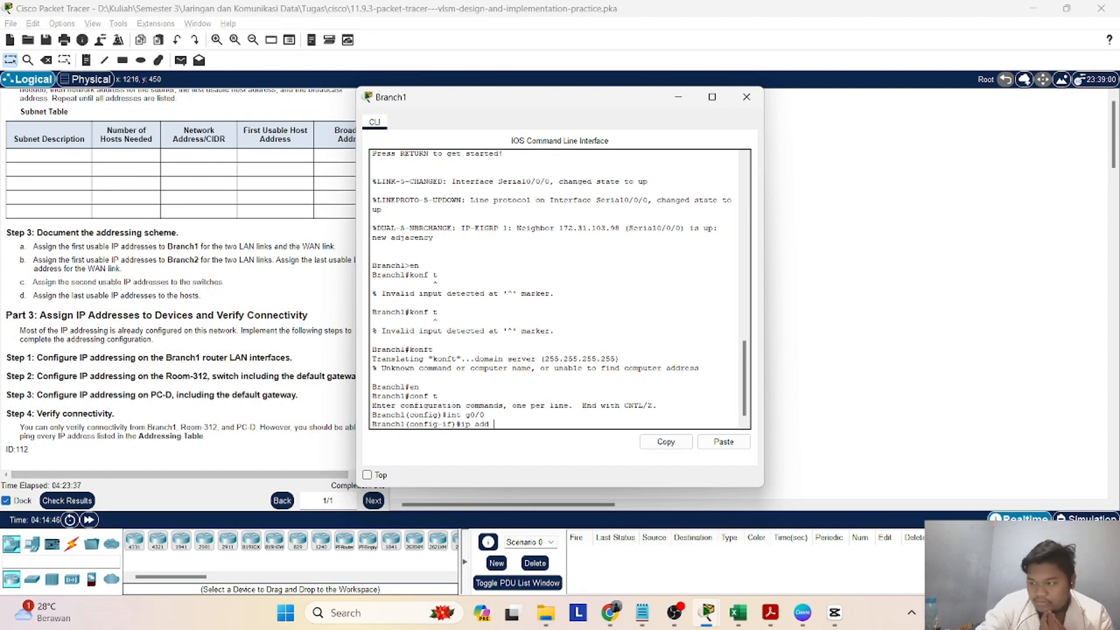
key(alt+Tab)
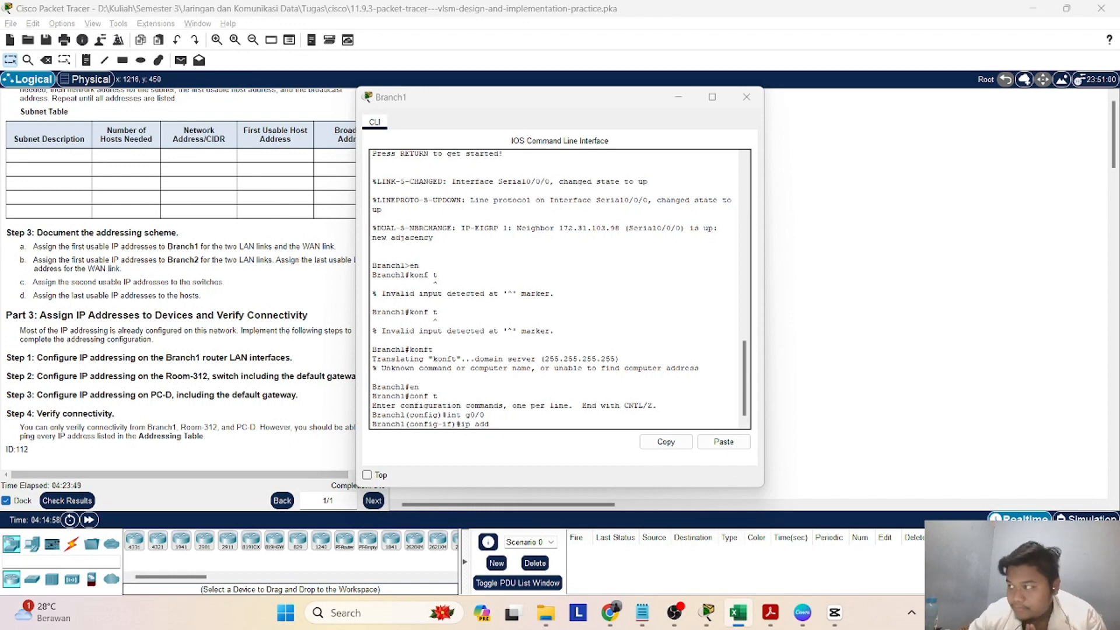
key(alt+Tab)
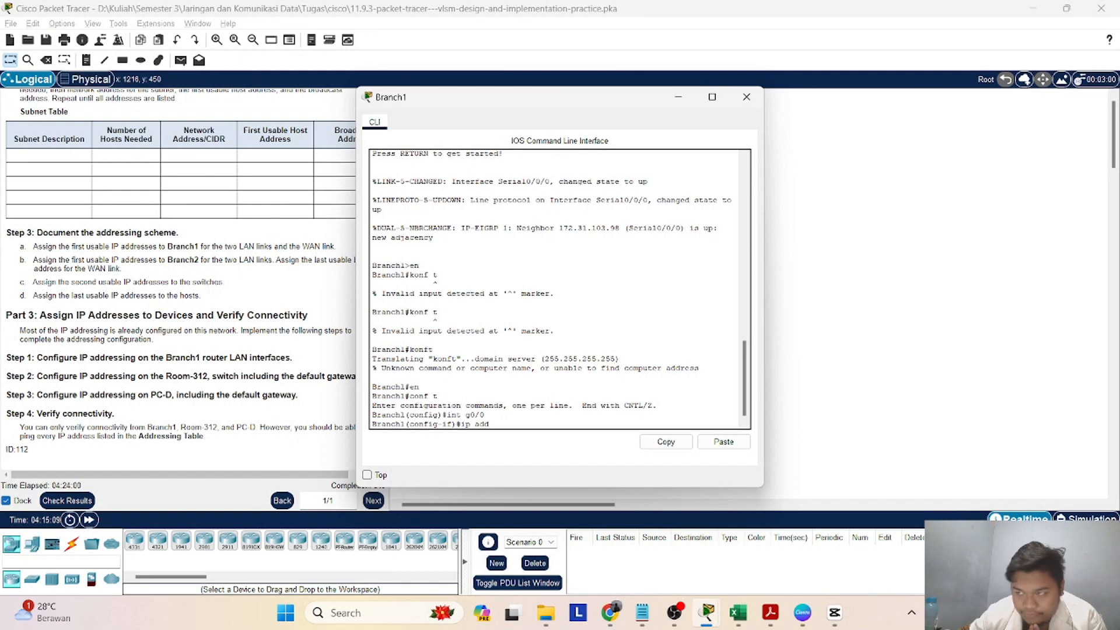
key(alt+Tab)
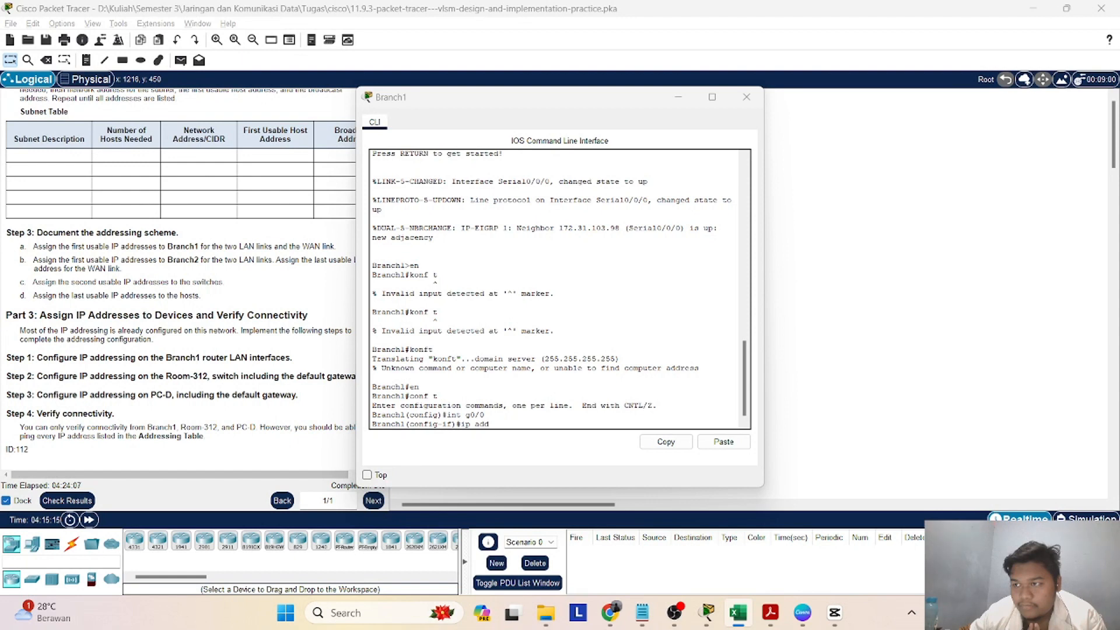
click(500, 423)
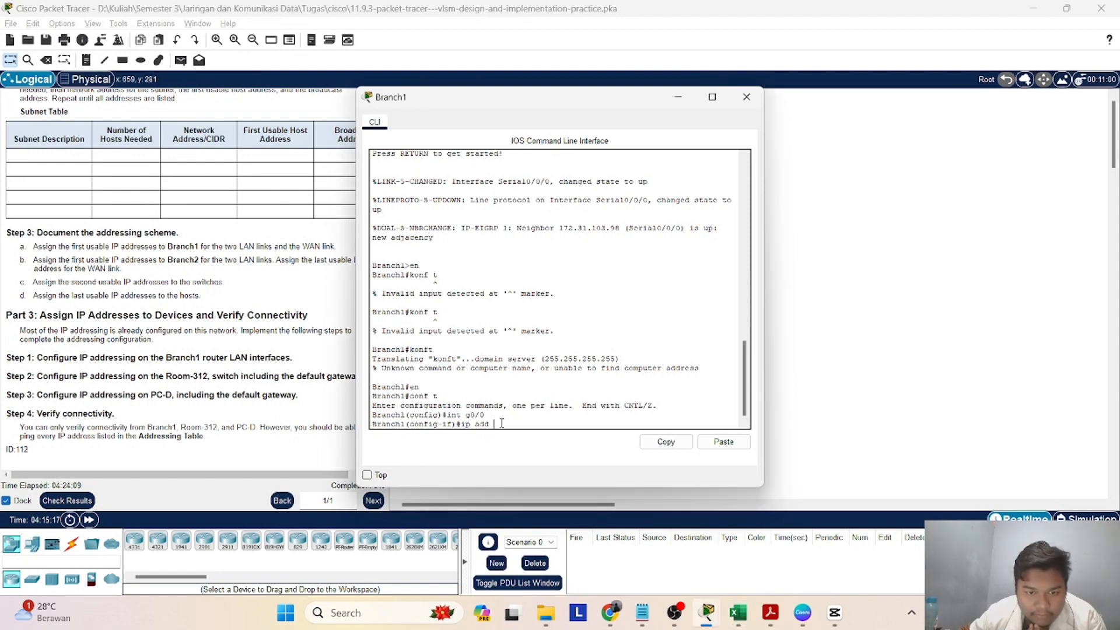
right_click(502, 423)
click(524, 444)
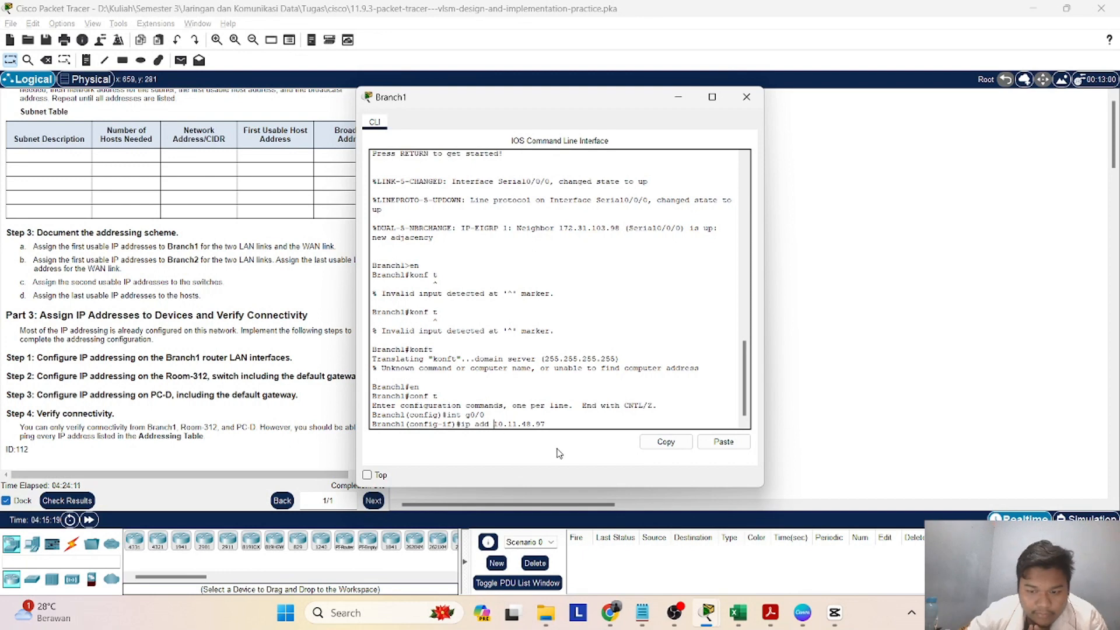
key(BackSpace)
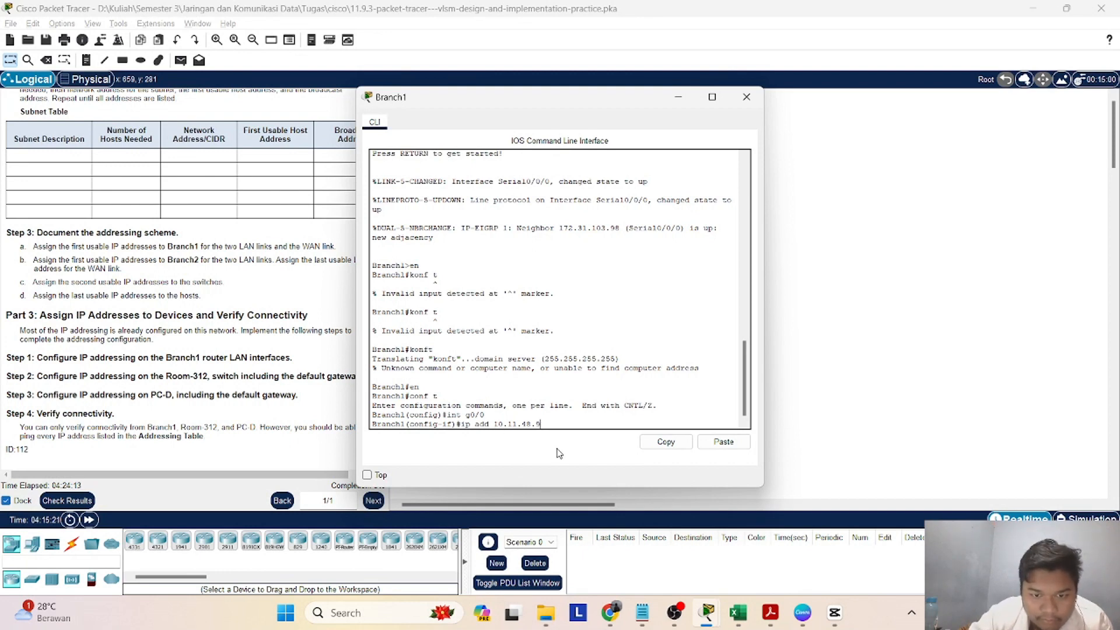
key(Left)
key(BackSpace)
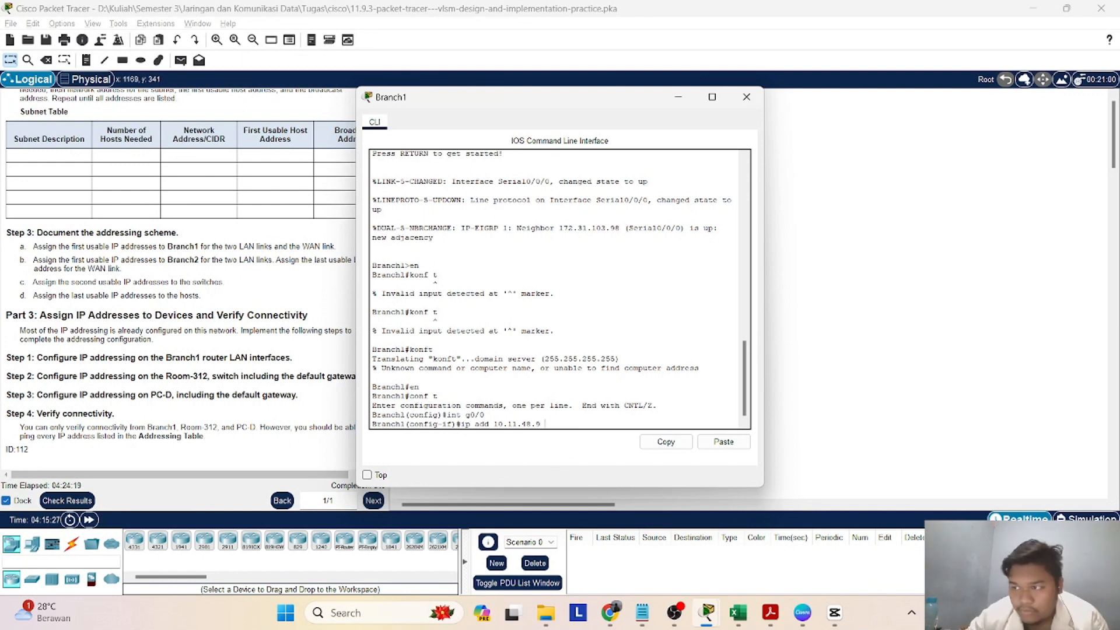
- Add the subnet mask 255.255.255.240 from the Excel table to the GigabitEthernet0/0 address command and run it
key(alt+Tab)
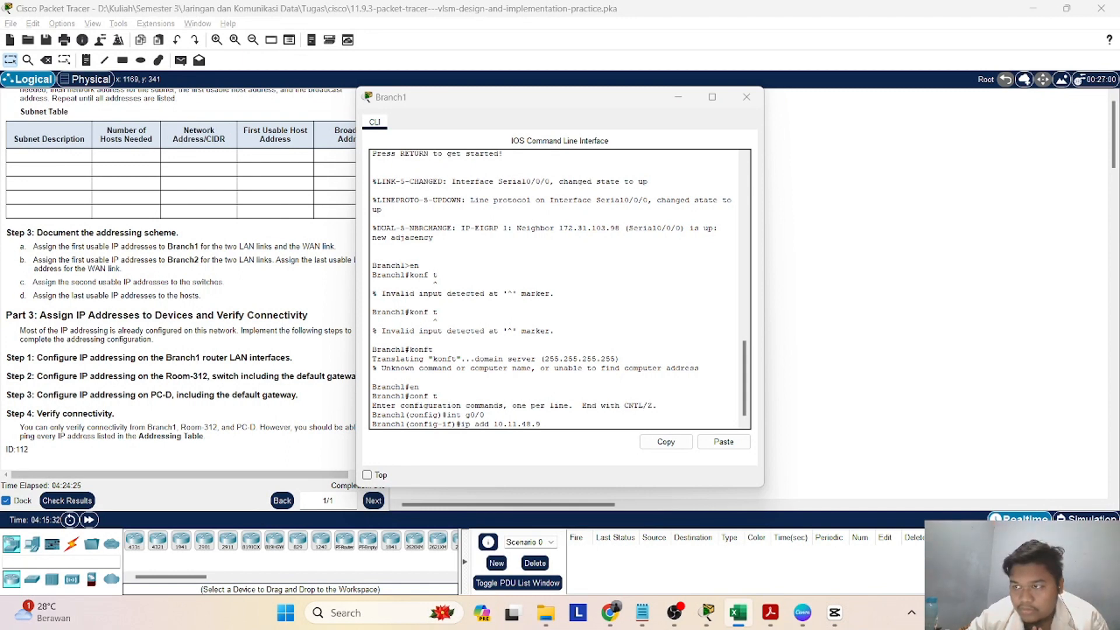
click(555, 429)
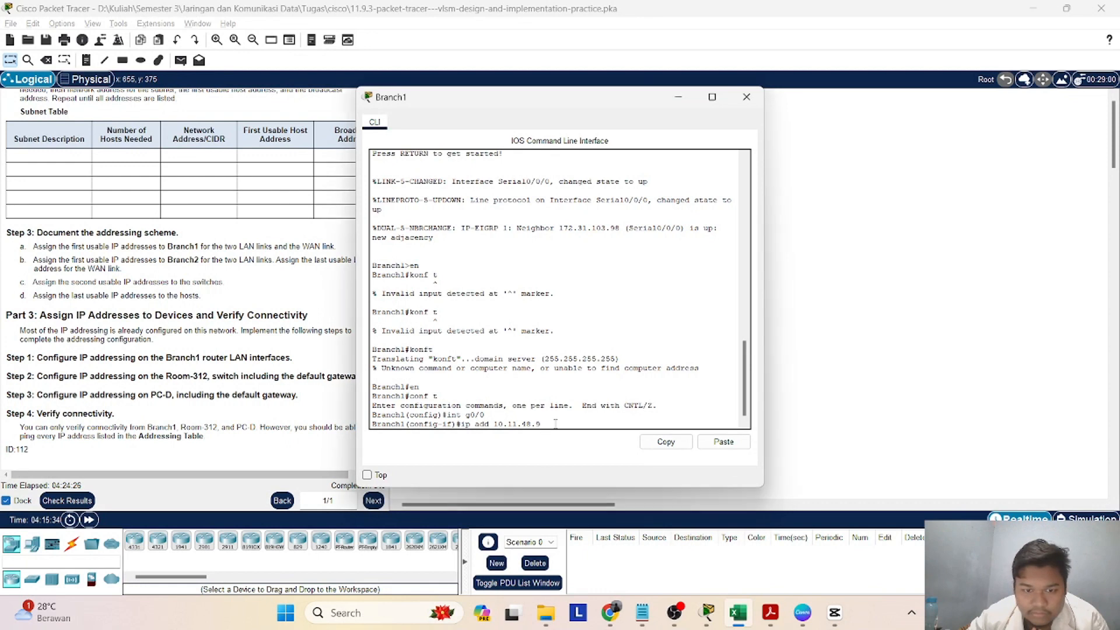
right_click(555, 429)
click(585, 446)
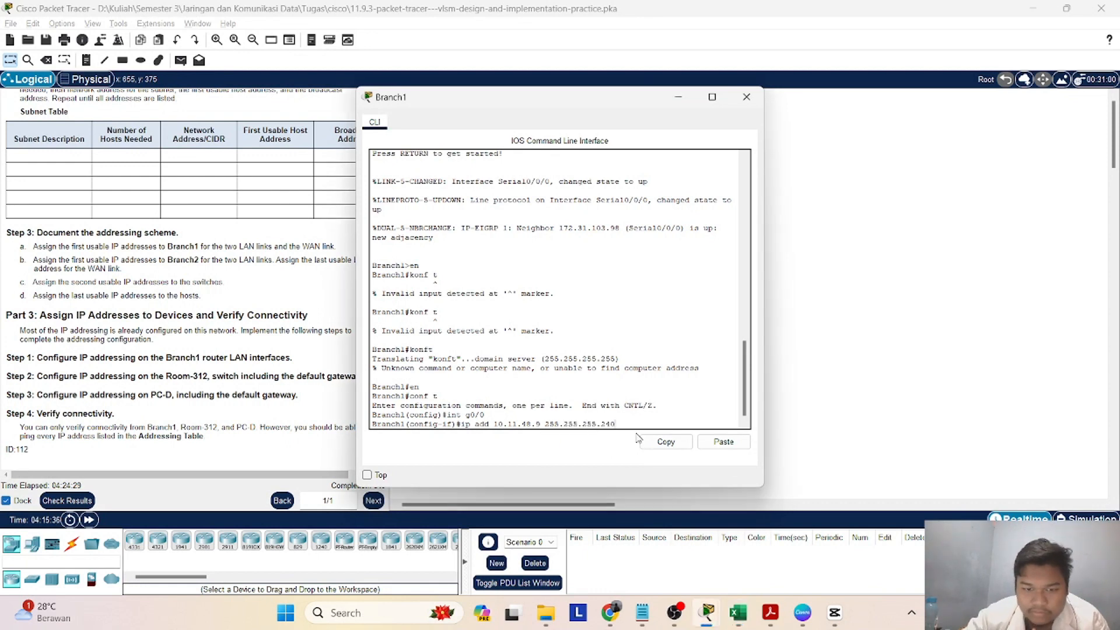
key(Return)
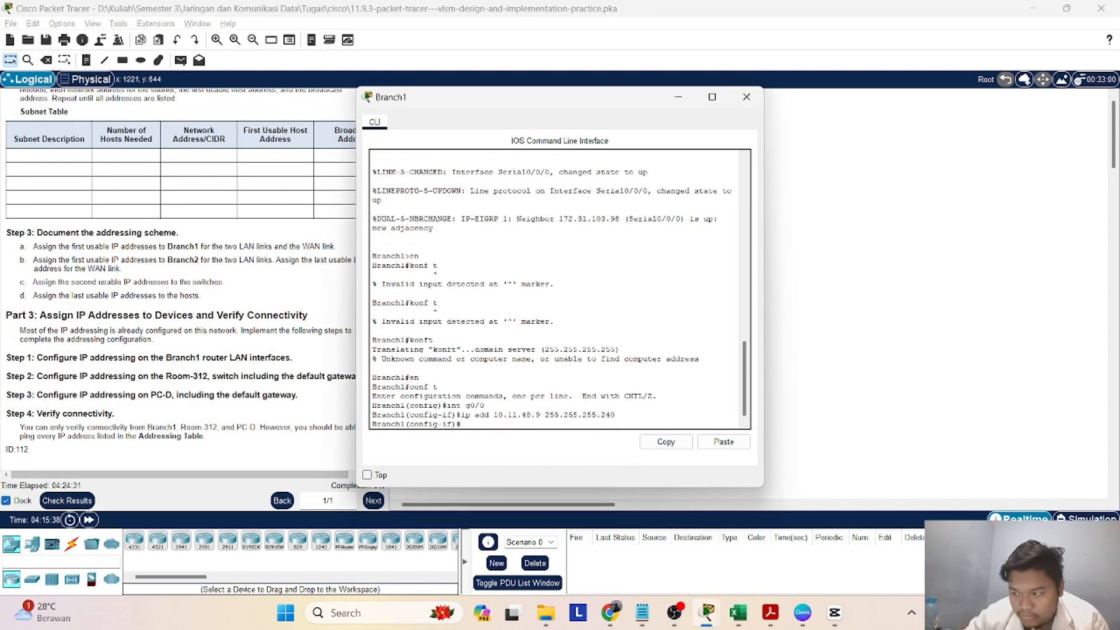
- Enable Branch1's GigabitEthernet0/0 interface by running no shut
key(alt+Tab)
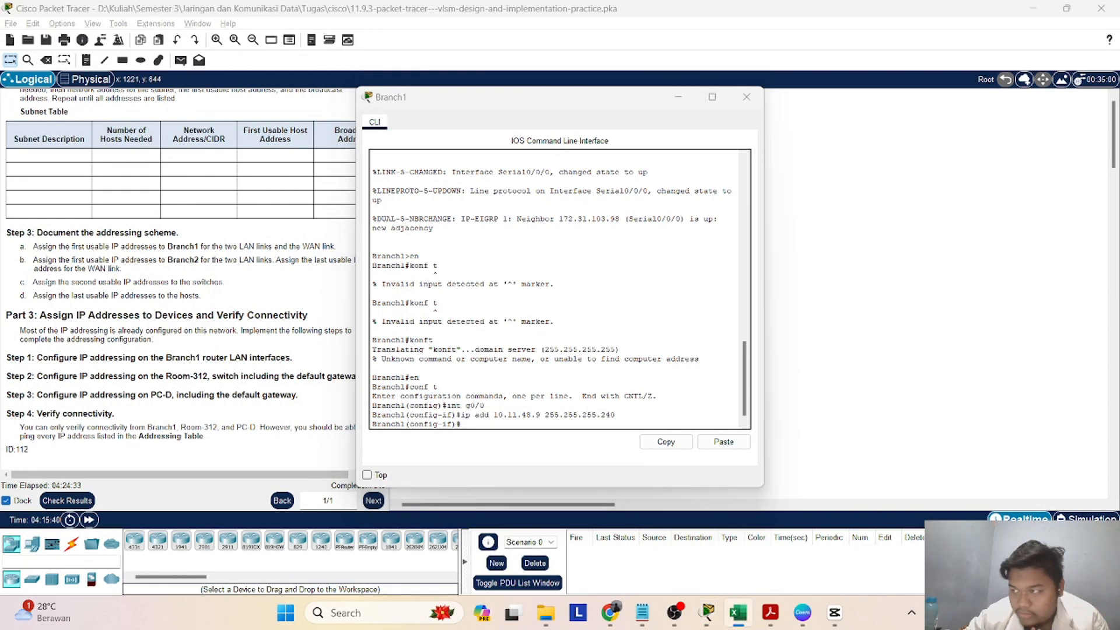
key(alt+Tab)
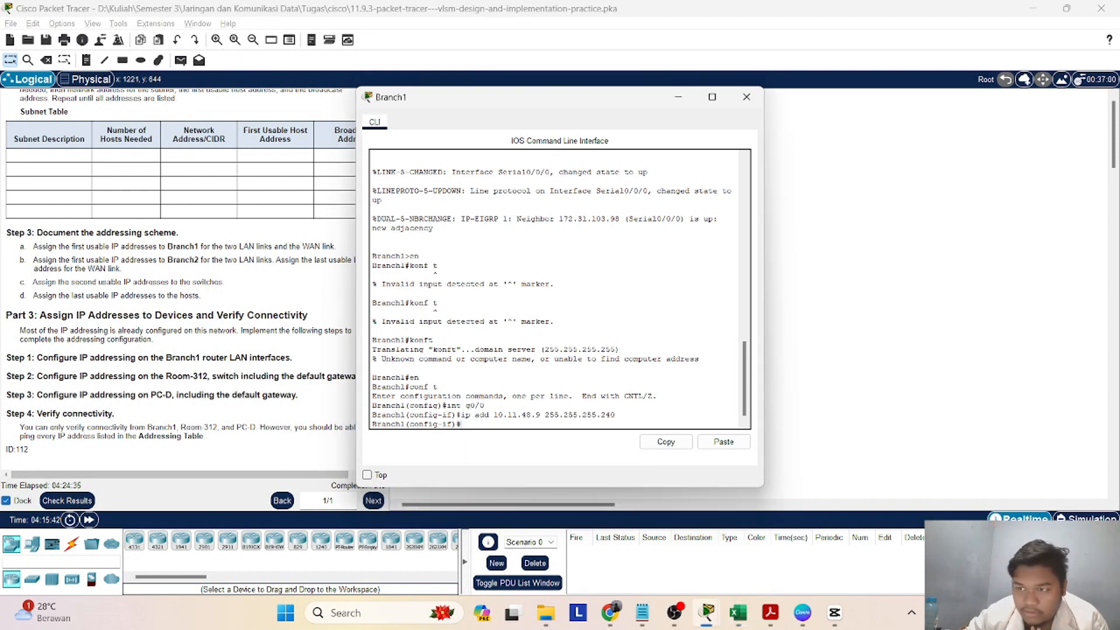
key(alt+Tab)
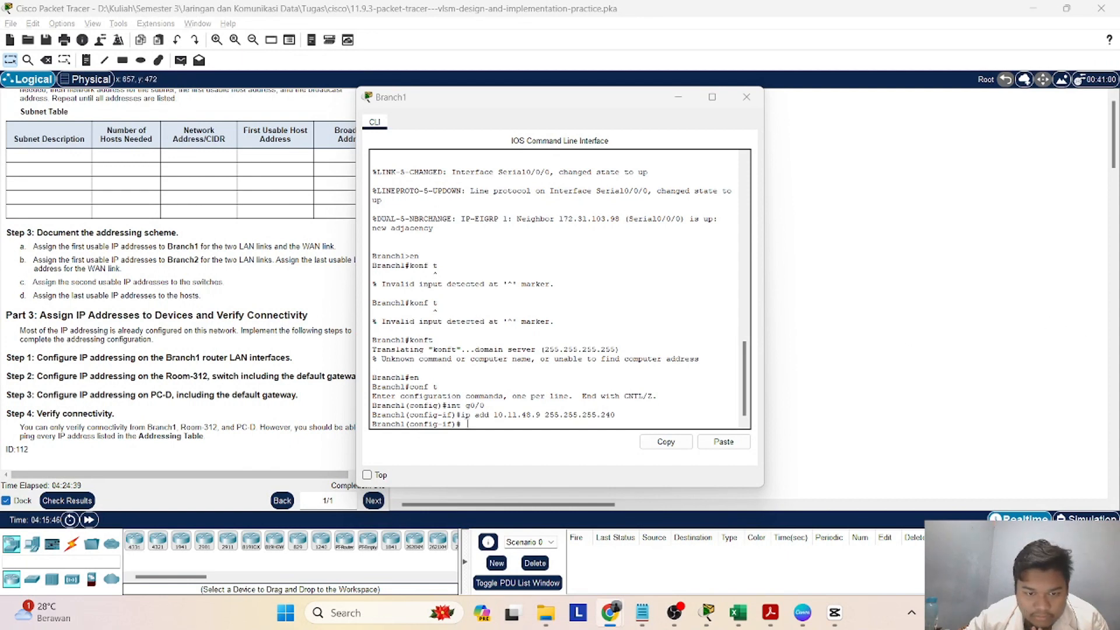
right_click(474, 430)
click(497, 446)
key(Return)
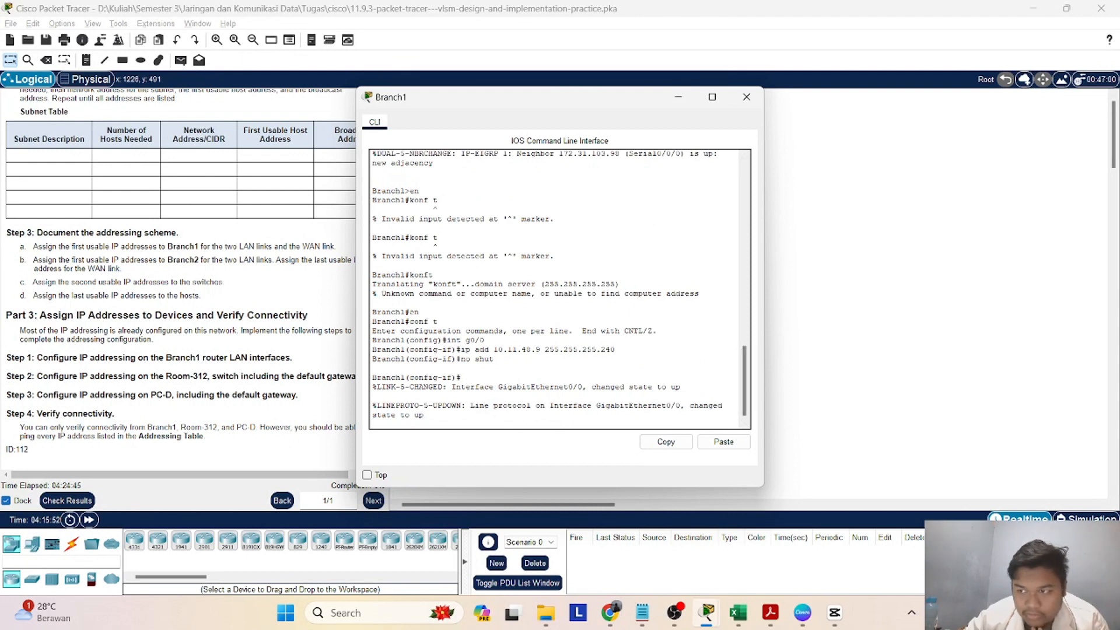
- Return to the Branch1 prompt and enter GigabitEthernet0/1's configuration with int g0/1
key(alt+Tab)
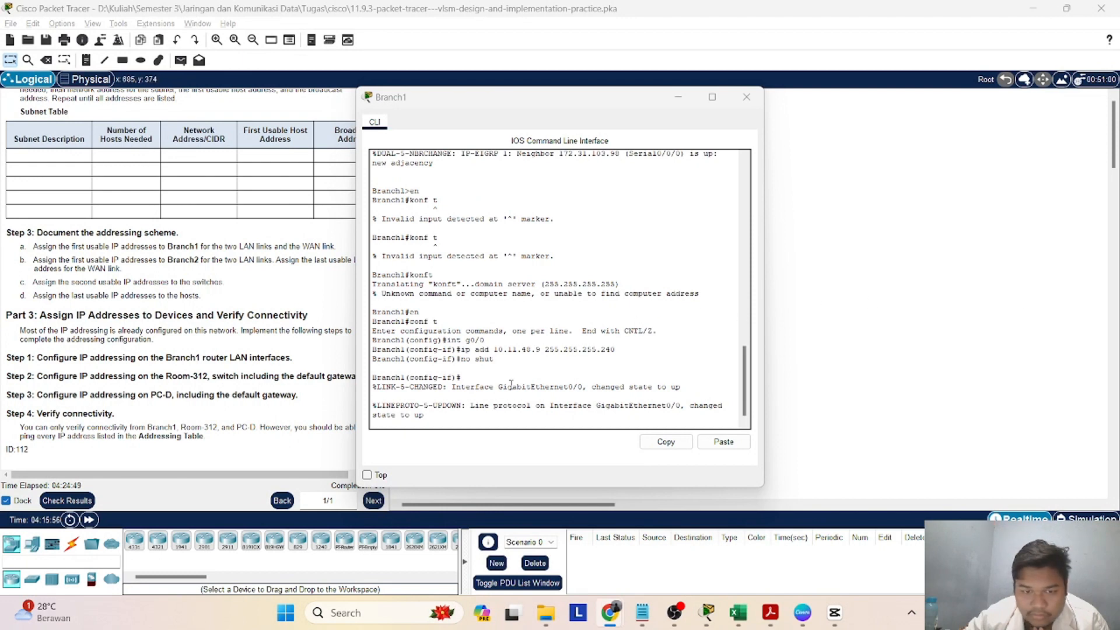
click(460, 429)
key(Return)
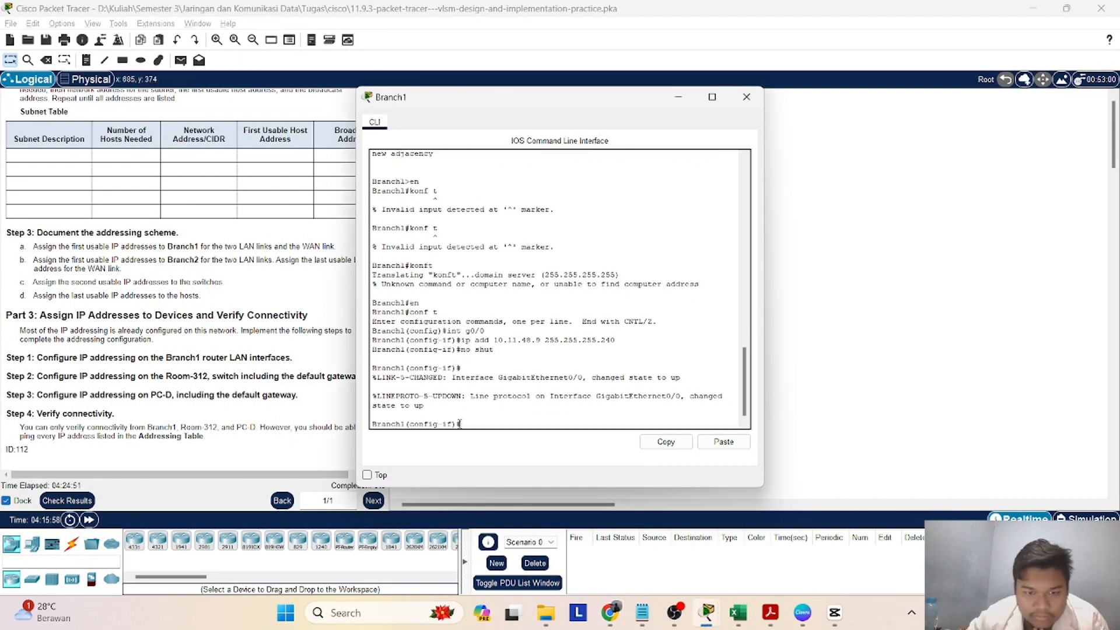
right_click(460, 429)
key(Escape)
text(int g0/1)
key(Return)
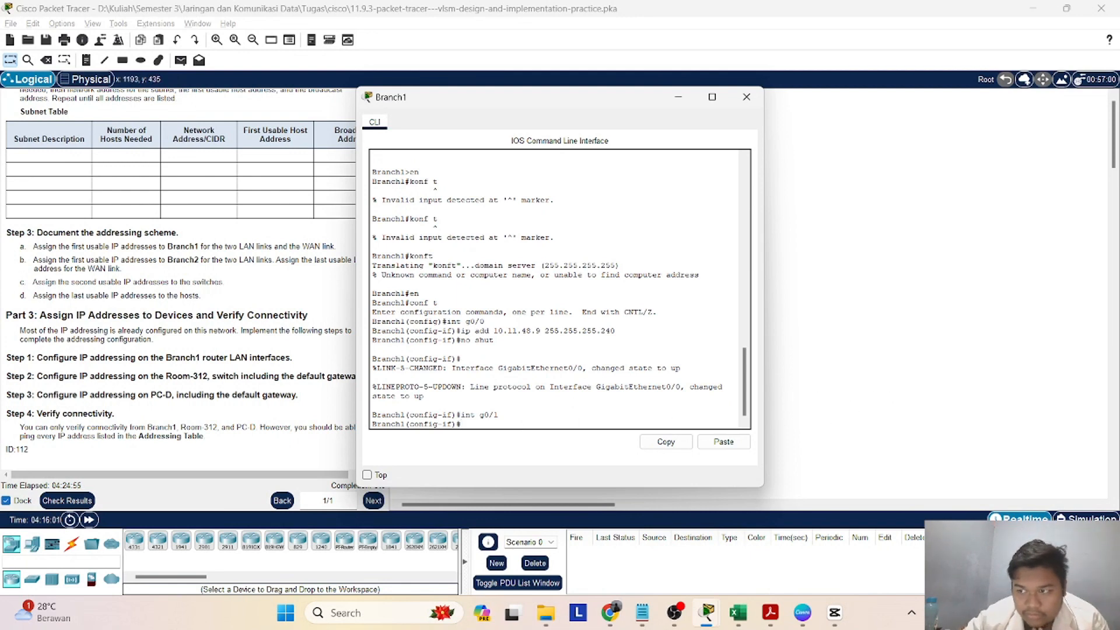
- Assign GigabitEthernet0/1 its address by running ip add 10.11.48.65 255.255.255.224, consulting the Excel addressing table
key(alt+Tab)
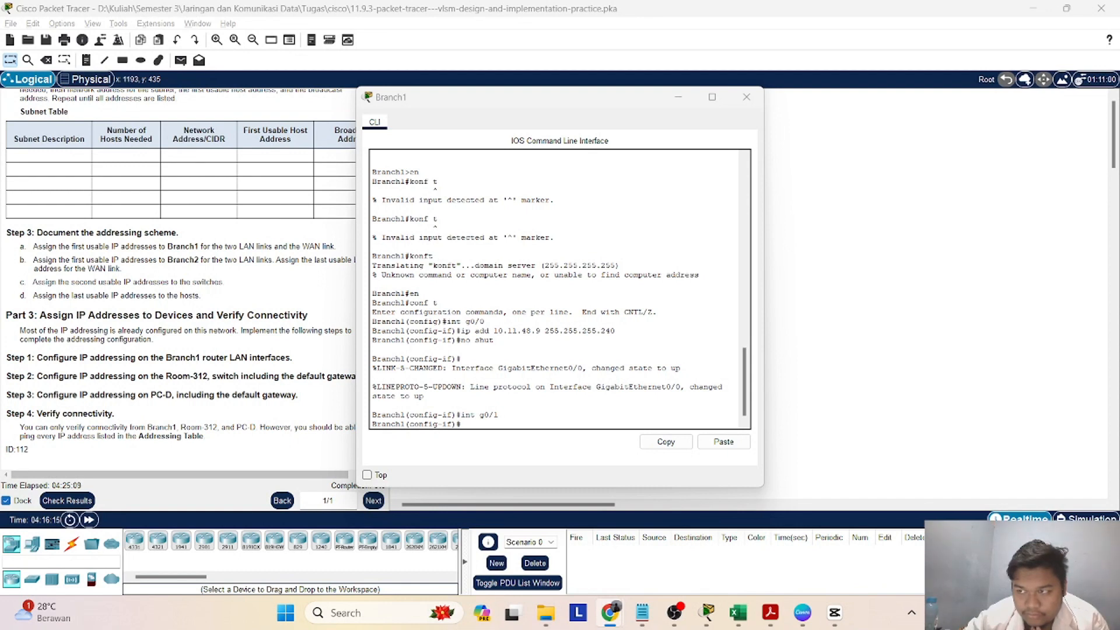
key(alt+Tab)
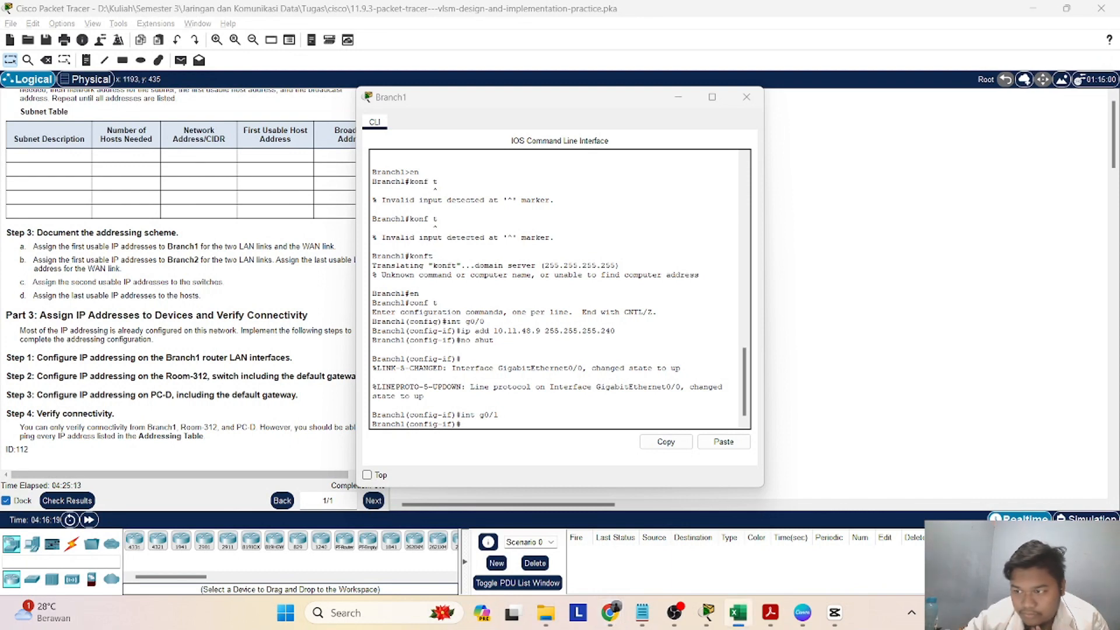
click(472, 427)
right_click(473, 429)
click(495, 446)
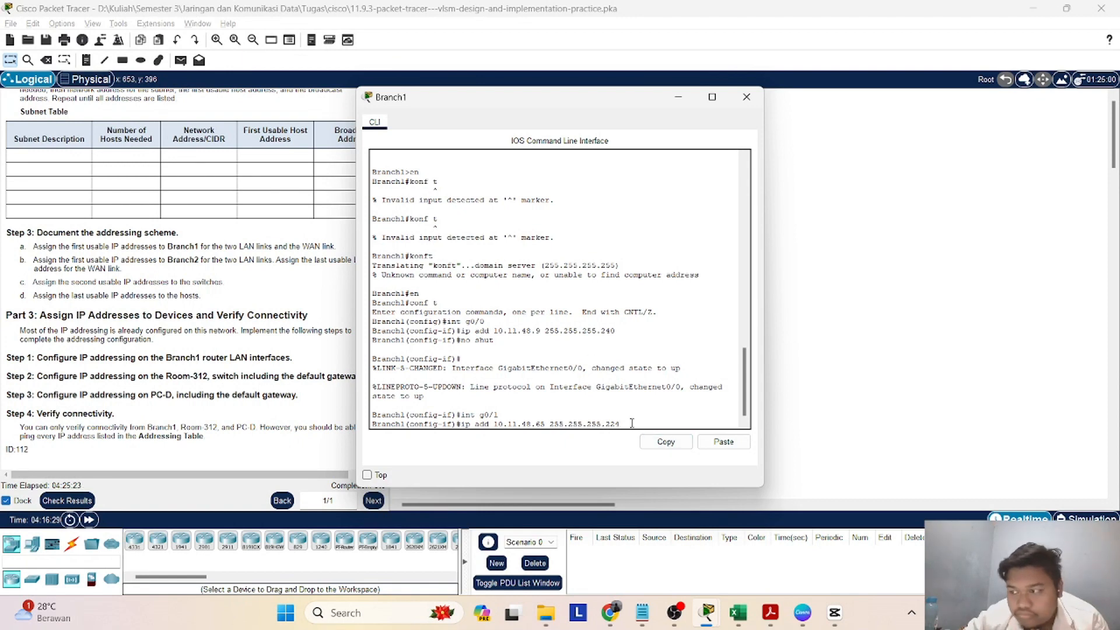
key(Return)
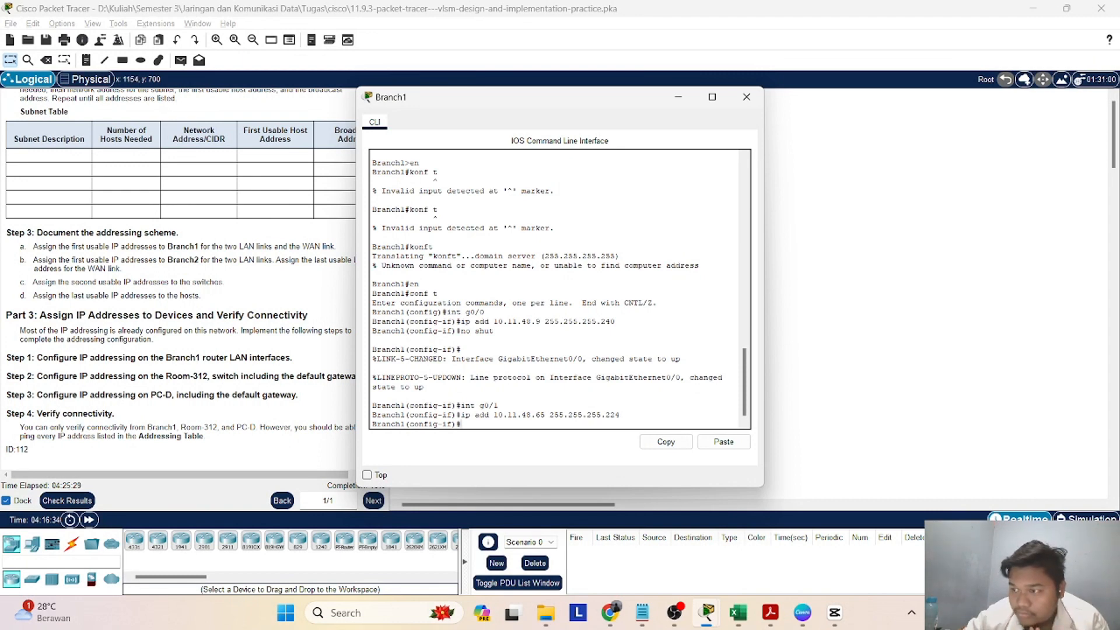
- Enable Branch1's GigabitEthernet0/1 interface with no shut, run the command once more, and return to the prompt
key(alt+Tab)
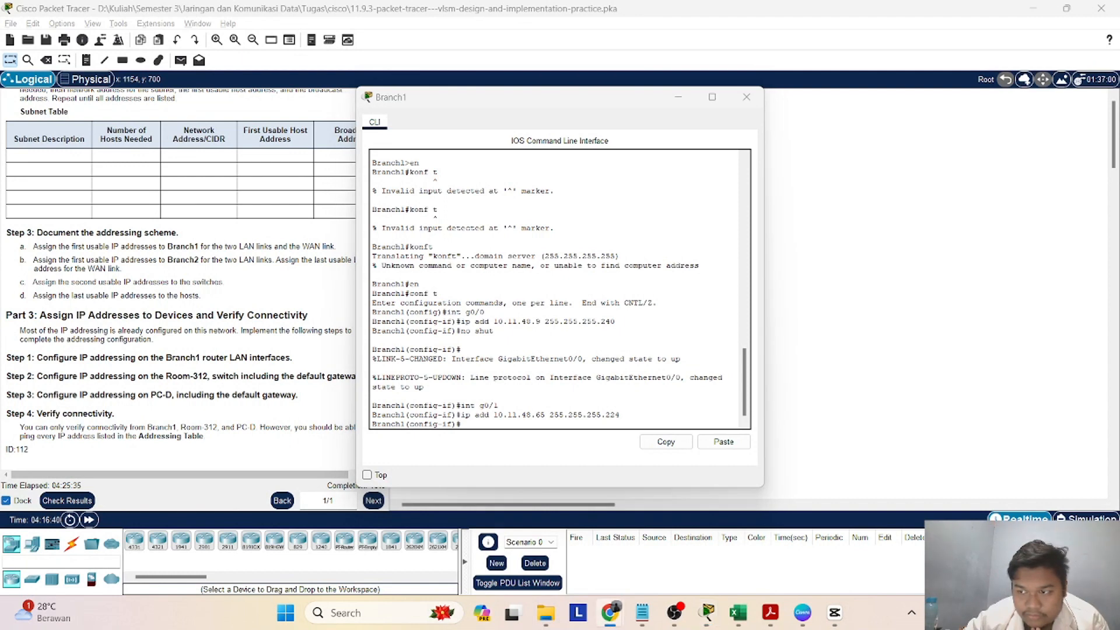
click(500, 424)
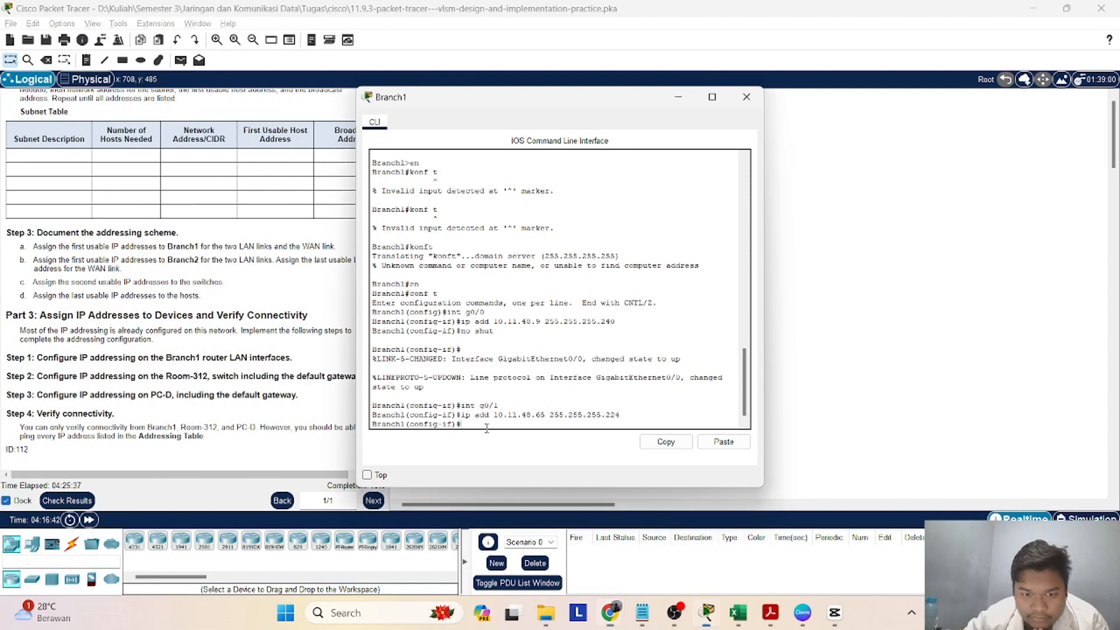
right_click(488, 425)
click(513, 446)
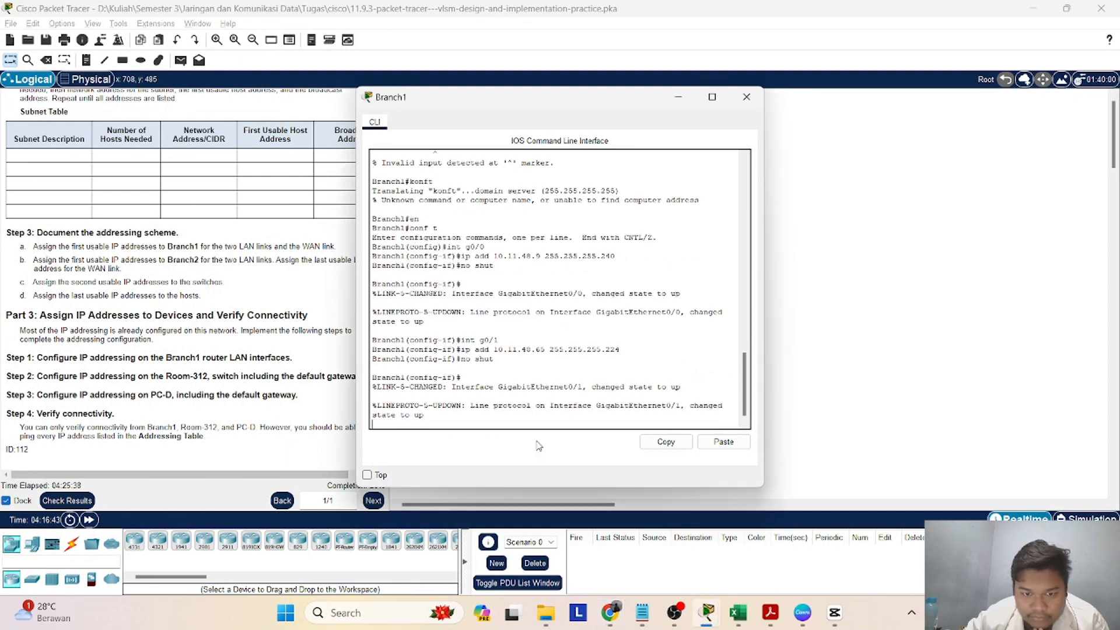
right_click(454, 423)
click(433, 427)
key(Return)
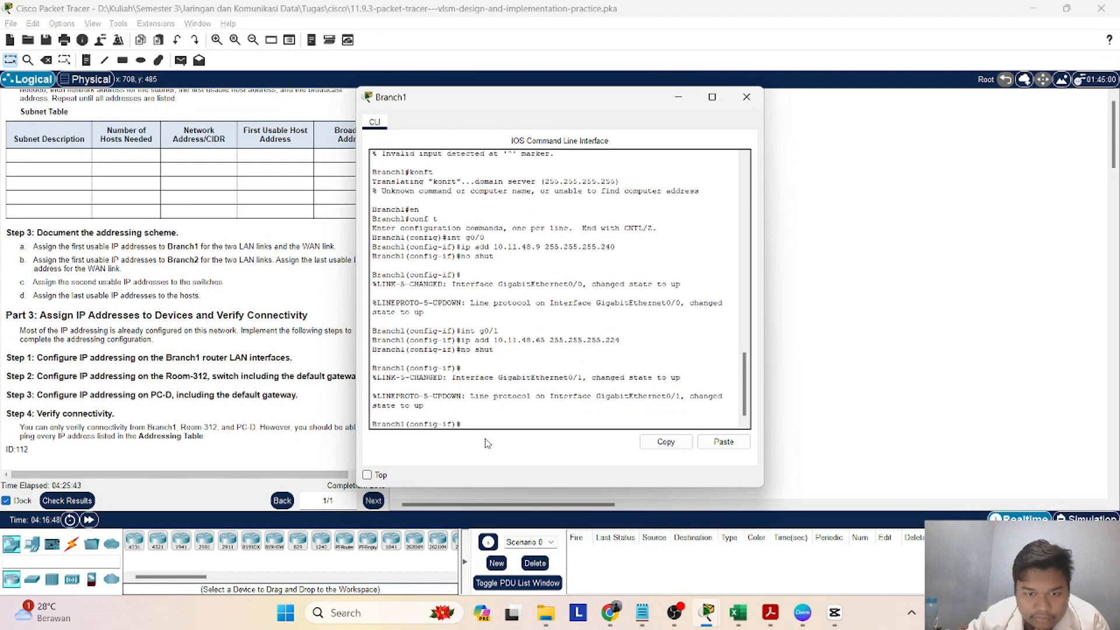
key(Up)
key(Return)
key(Return)
key(Return)
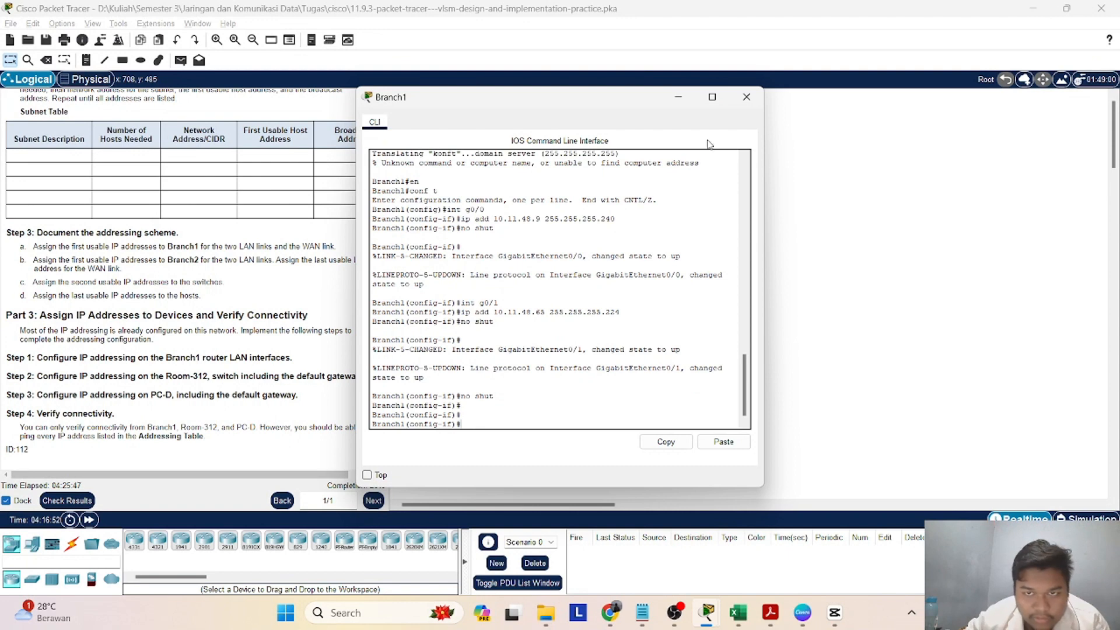
- Close Branch1's window, check the activity's assessment items for Branch1, PC-D and Room-312, and close the results
click(747, 97)
click(72, 500)
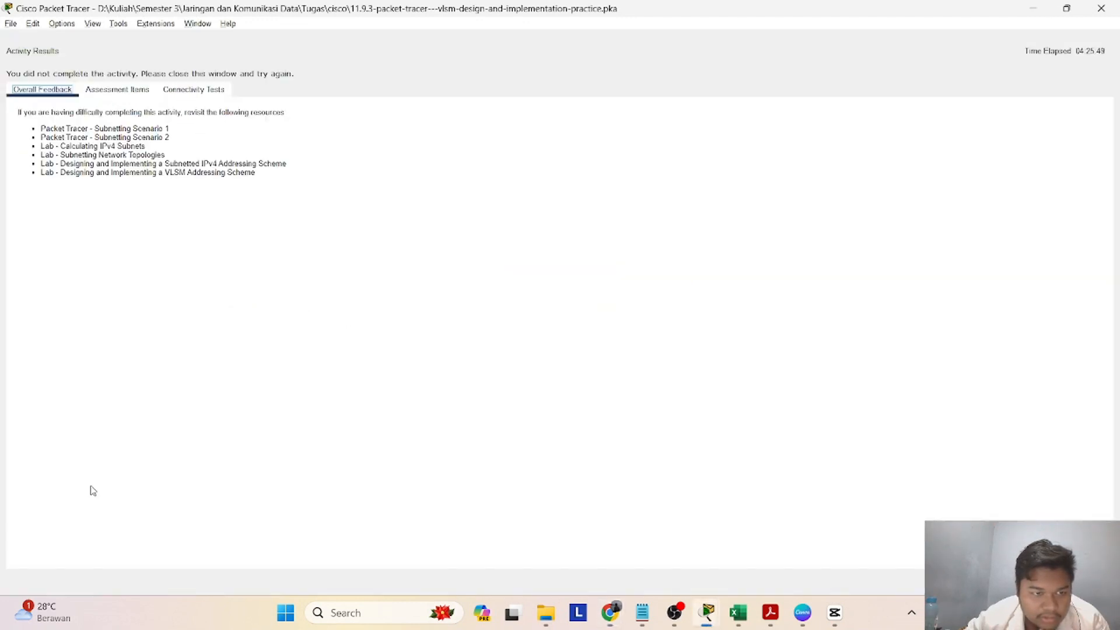
click(117, 91)
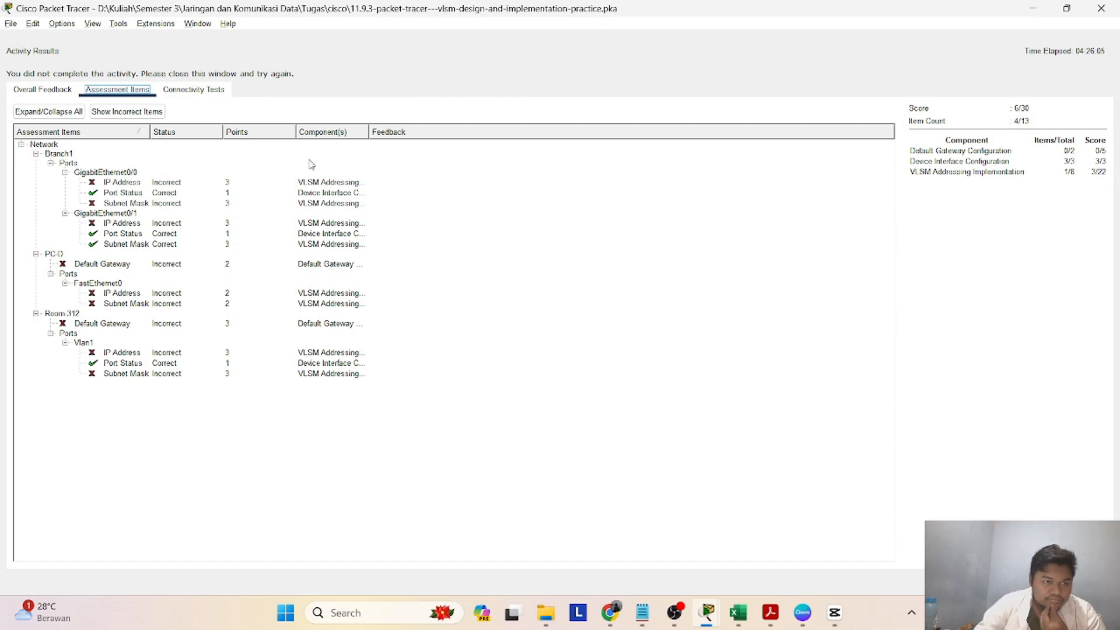
click(1096, 8)
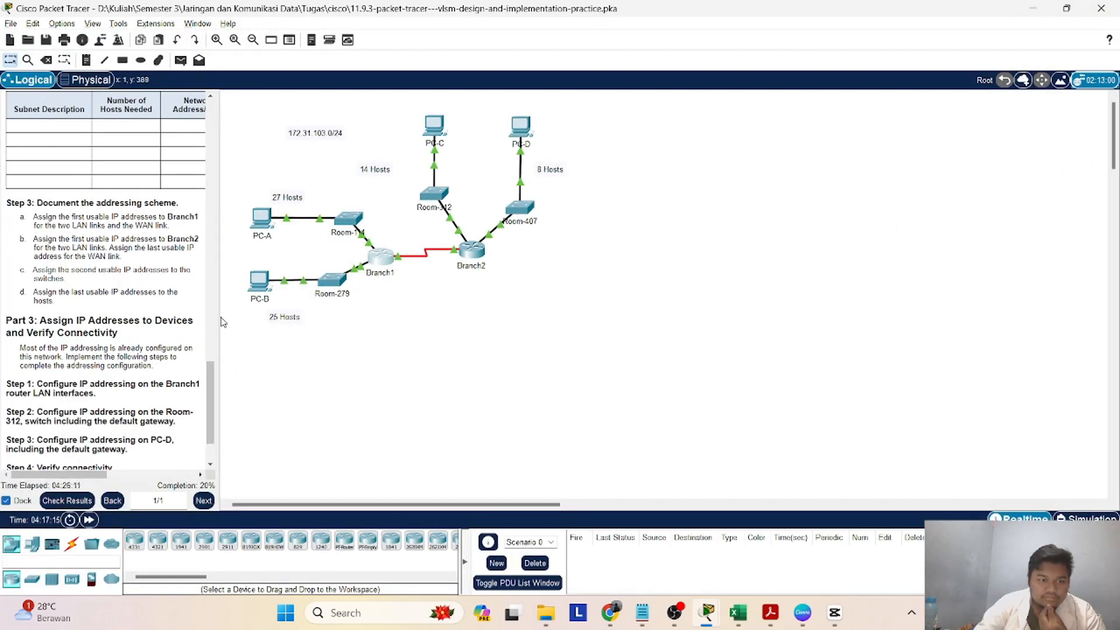
- Widen the instructions pane and set PC-D's static IPv4 address to 10.11.48.62, copied from the Excel addressing table
drag(219, 318, 365, 318)
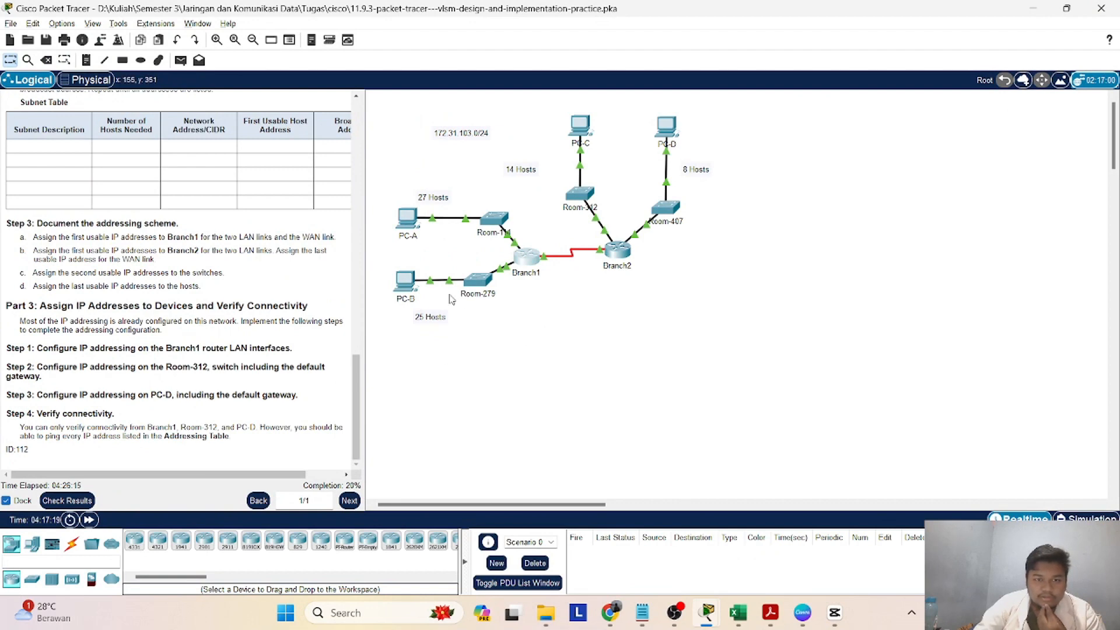
click(672, 134)
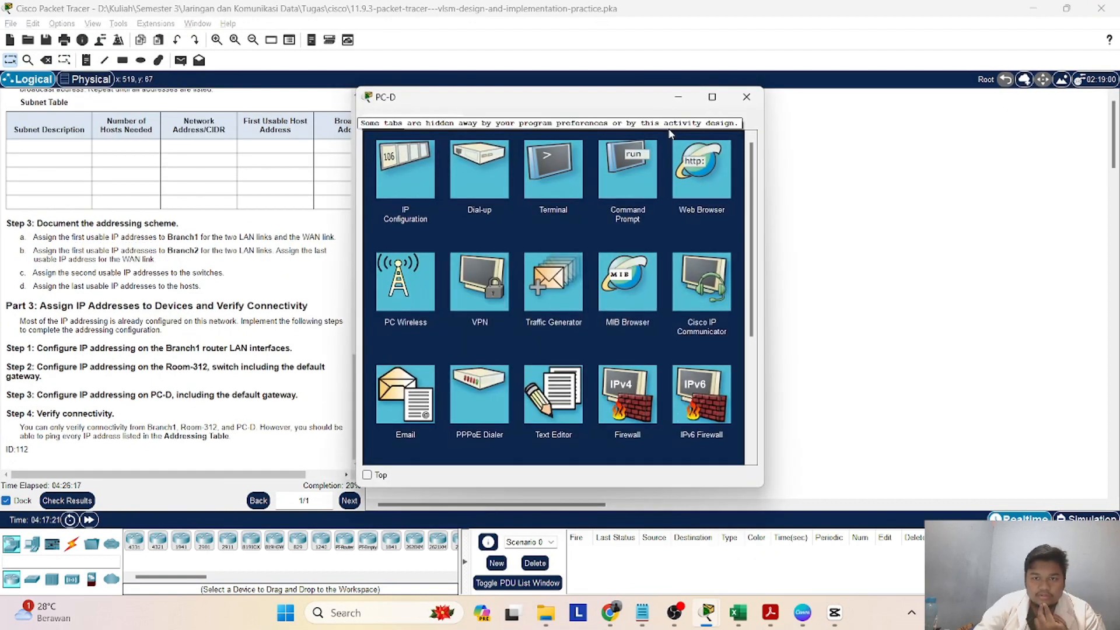
click(420, 181)
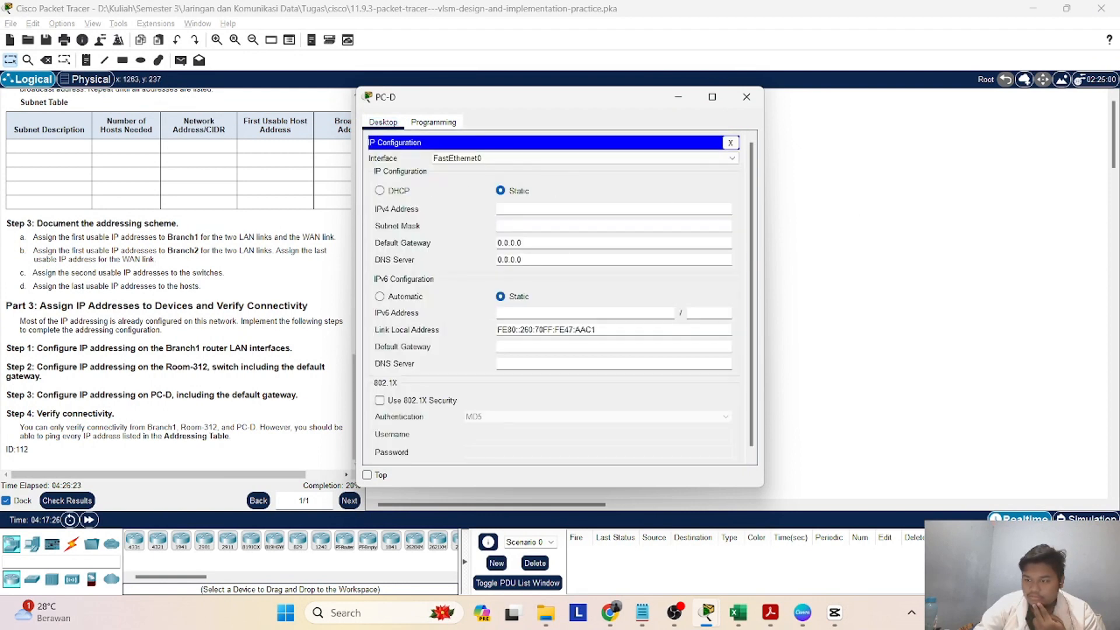
key(alt+Tab)
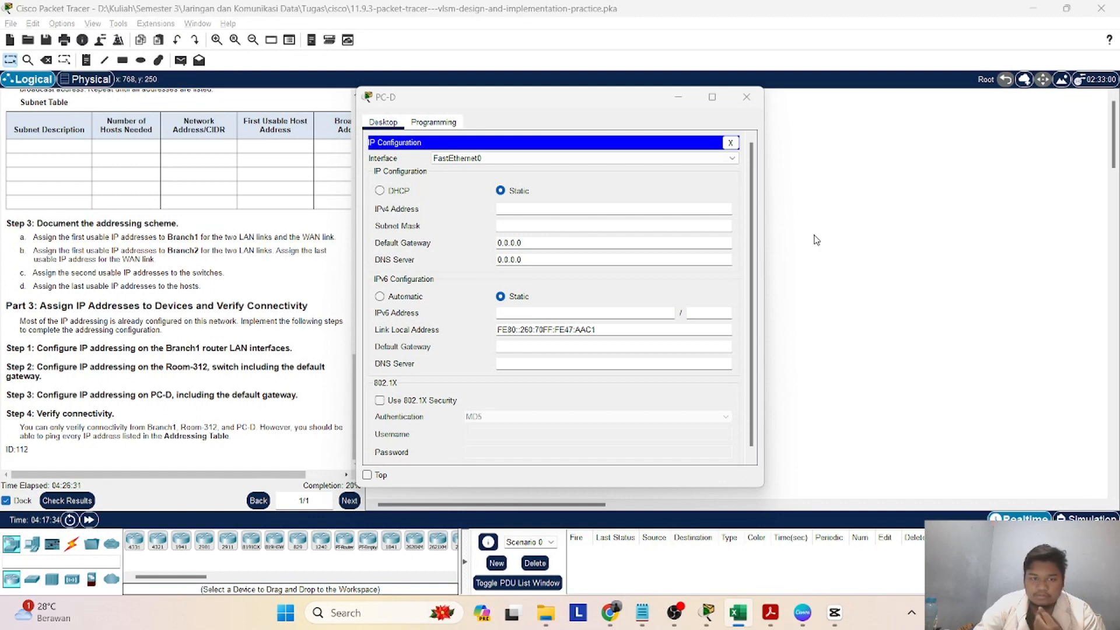
click(514, 211)
right_click(514, 211)
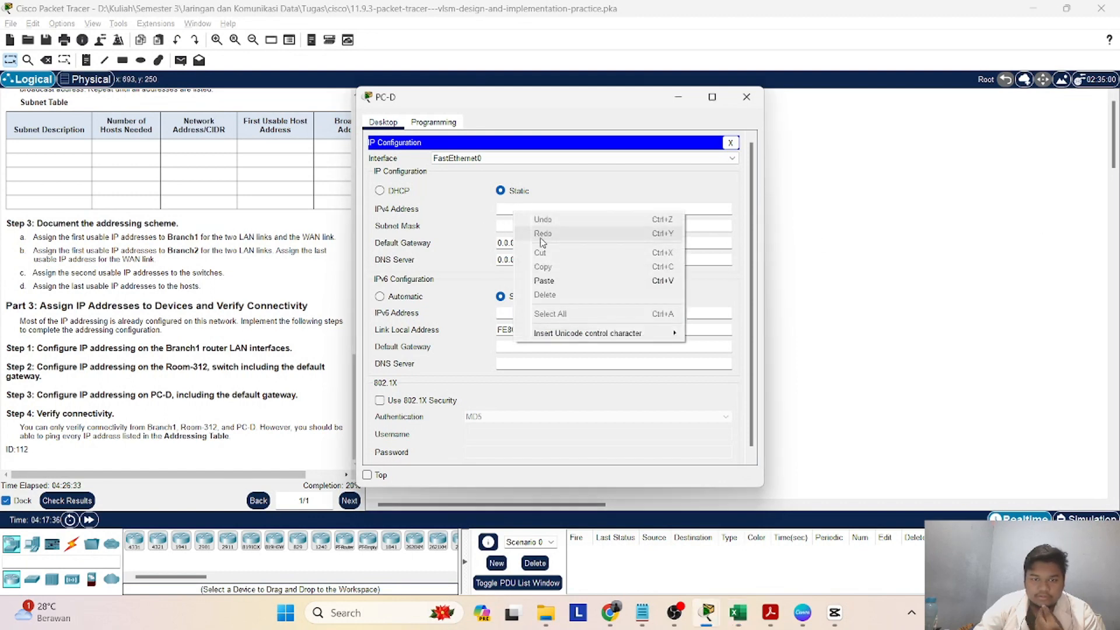
click(548, 277)
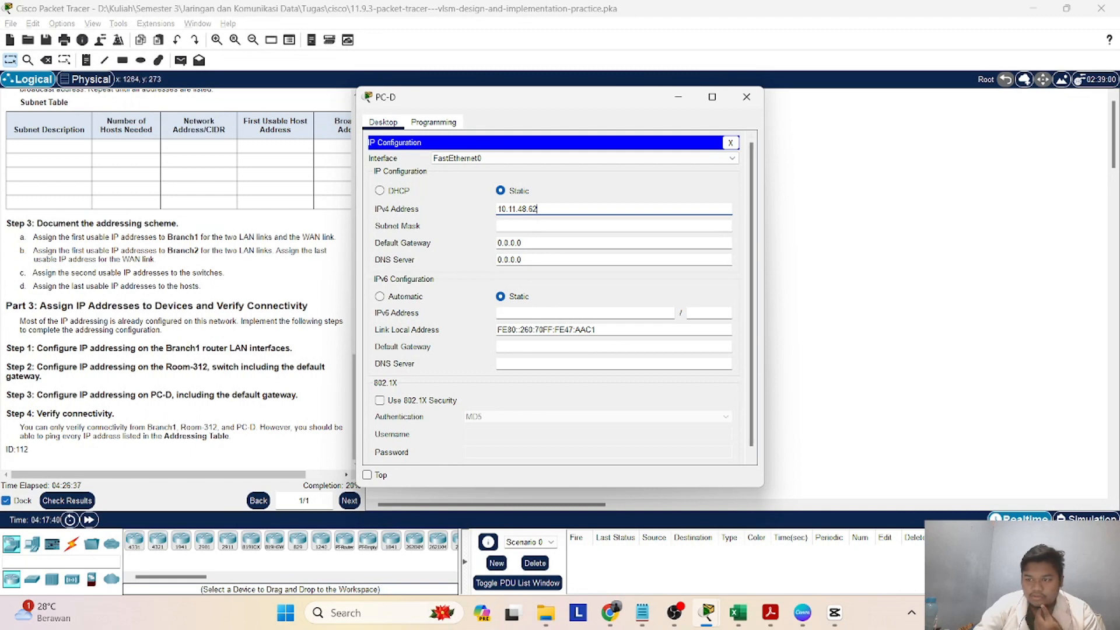
- Replace PC-D's subnet mask with 255.255.255.192 from the Excel addressing table
key(alt+Tab)
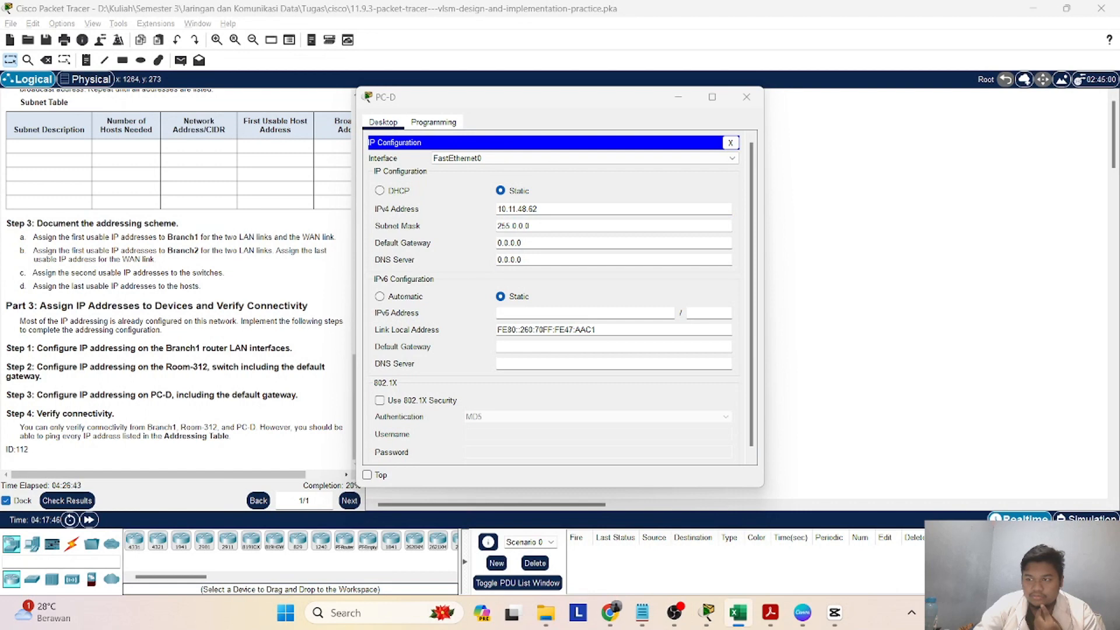
click(541, 226)
right_click(529, 226)
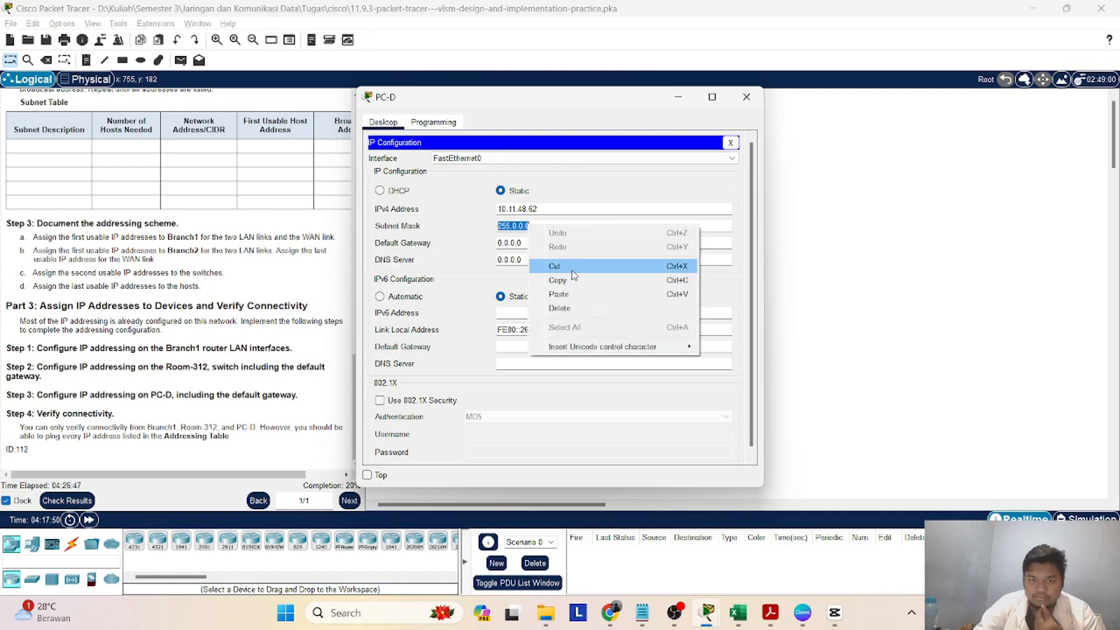
click(574, 293)
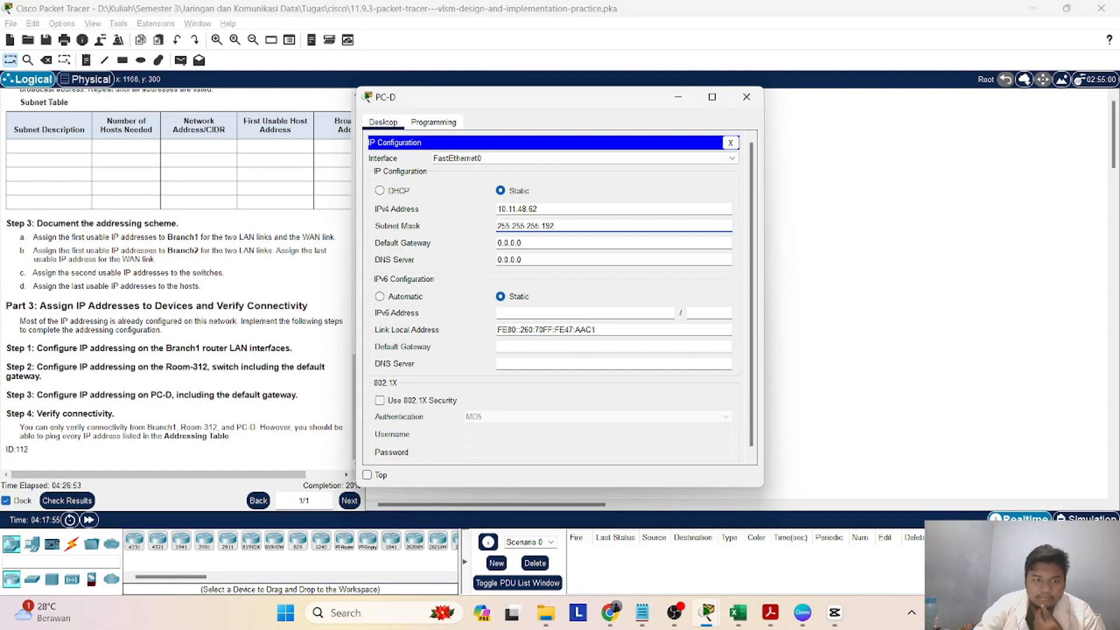
- Set PC-D's default gateway to 10.11.48.1 from the Excel addressing table and close PC-D's window
key(alt+Tab)
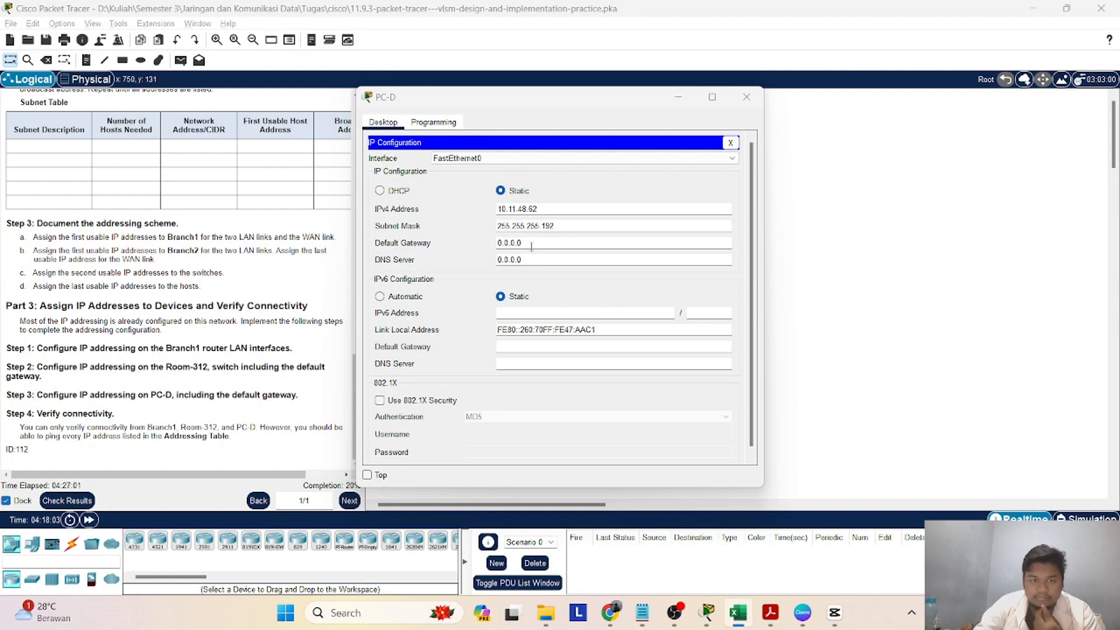
drag(531, 246, 486, 249)
right_click(513, 245)
click(574, 295)
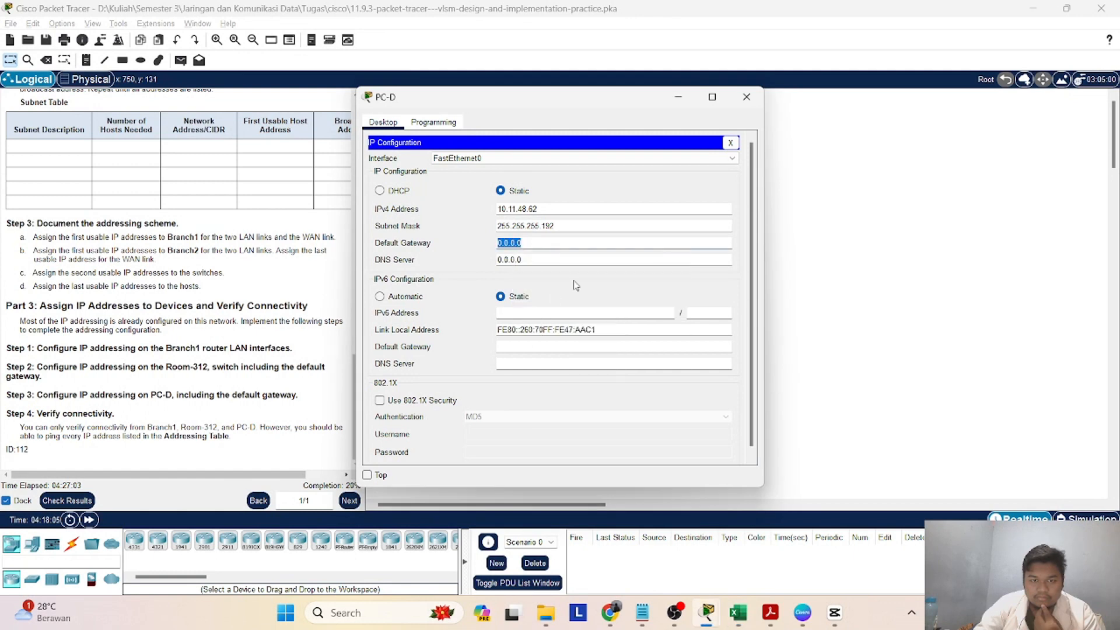
key(alt+Tab)
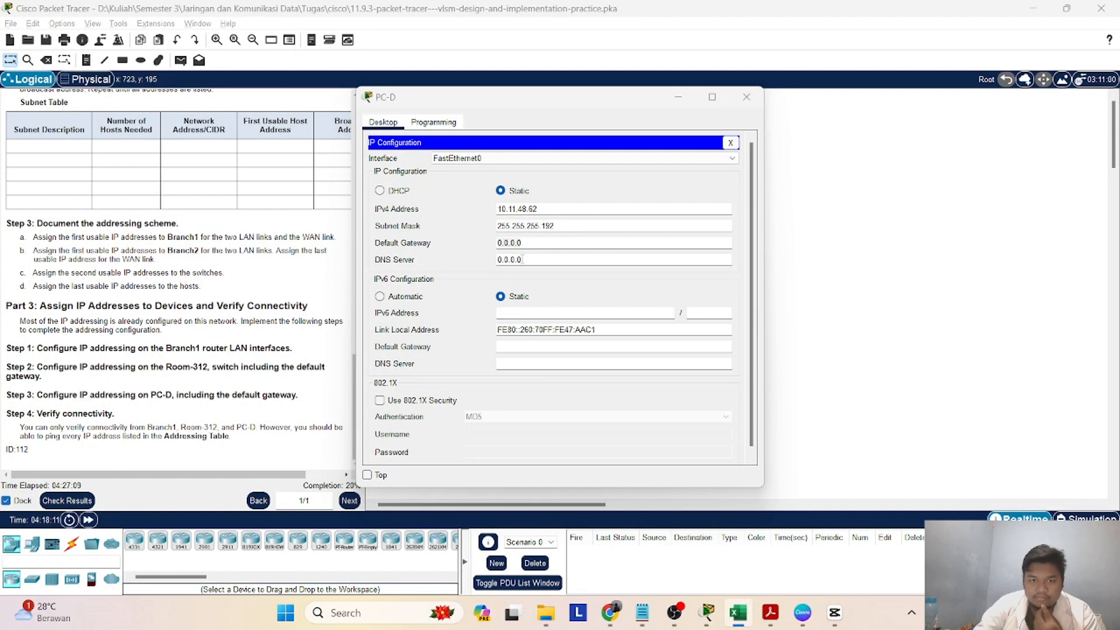
key(alt+Tab)
drag(520, 243, 475, 245)
right_click(502, 243)
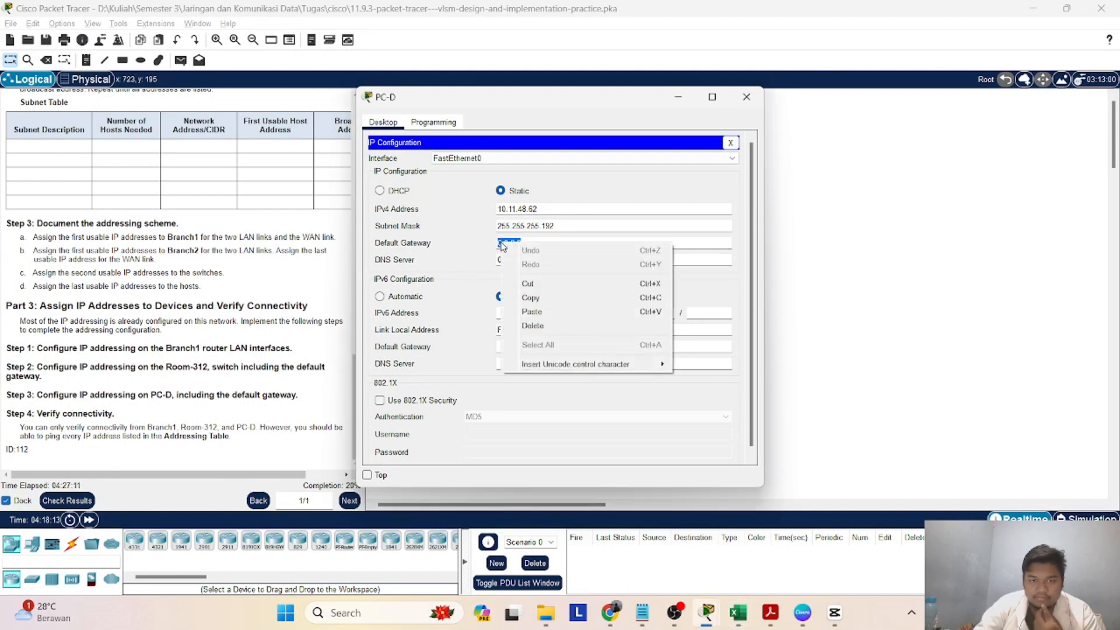
click(531, 312)
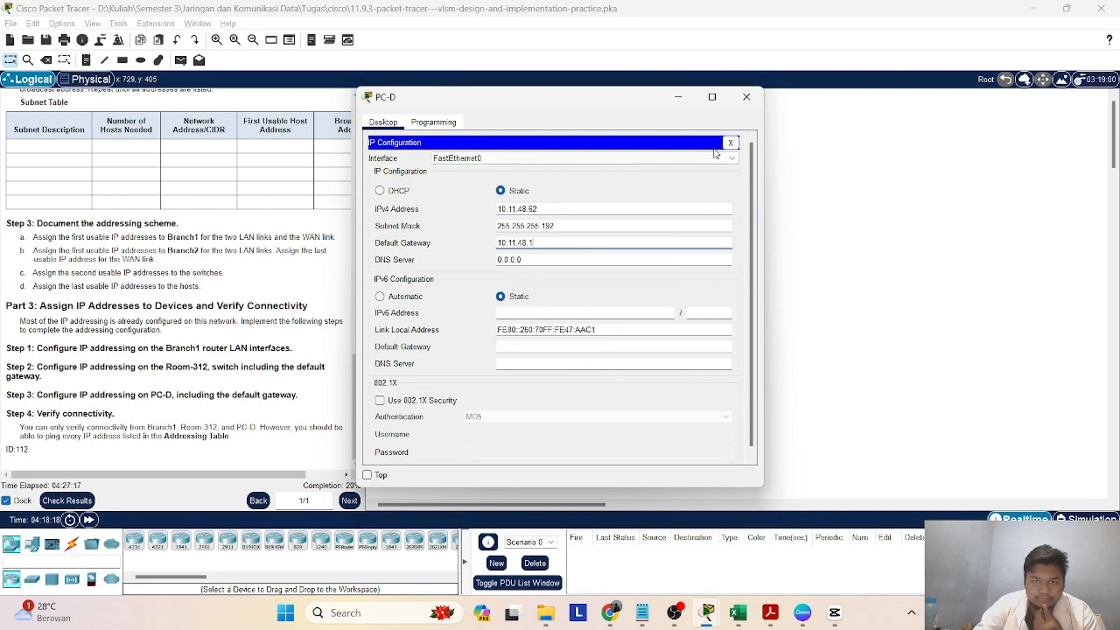
click(730, 143)
click(746, 97)
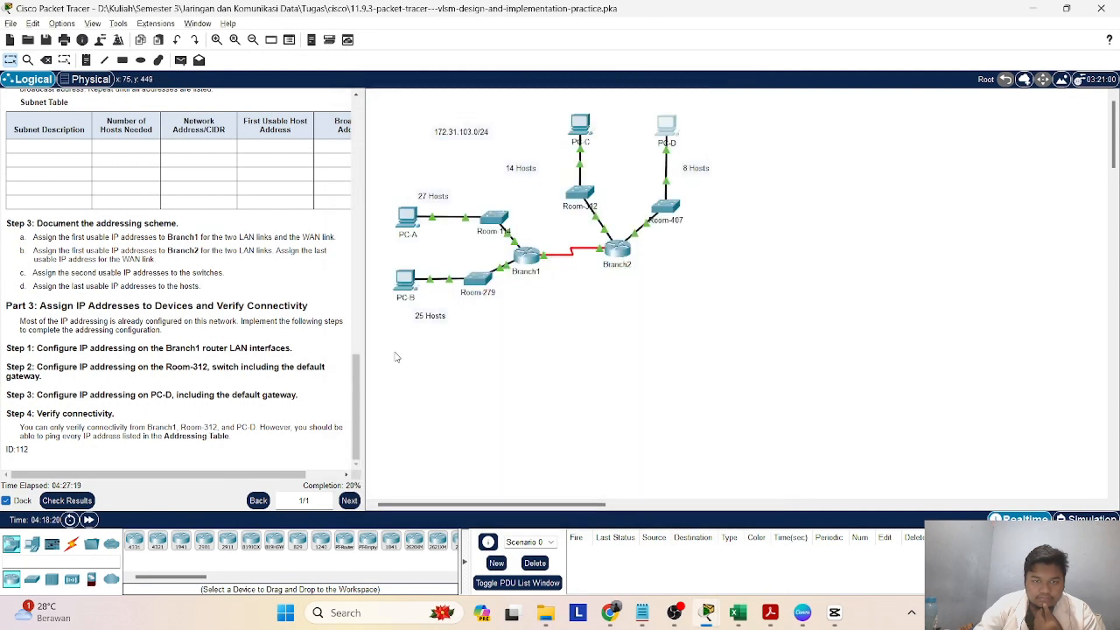
- Check the activity's assessment items for PC-D's addressing and close the results
click(67, 500)
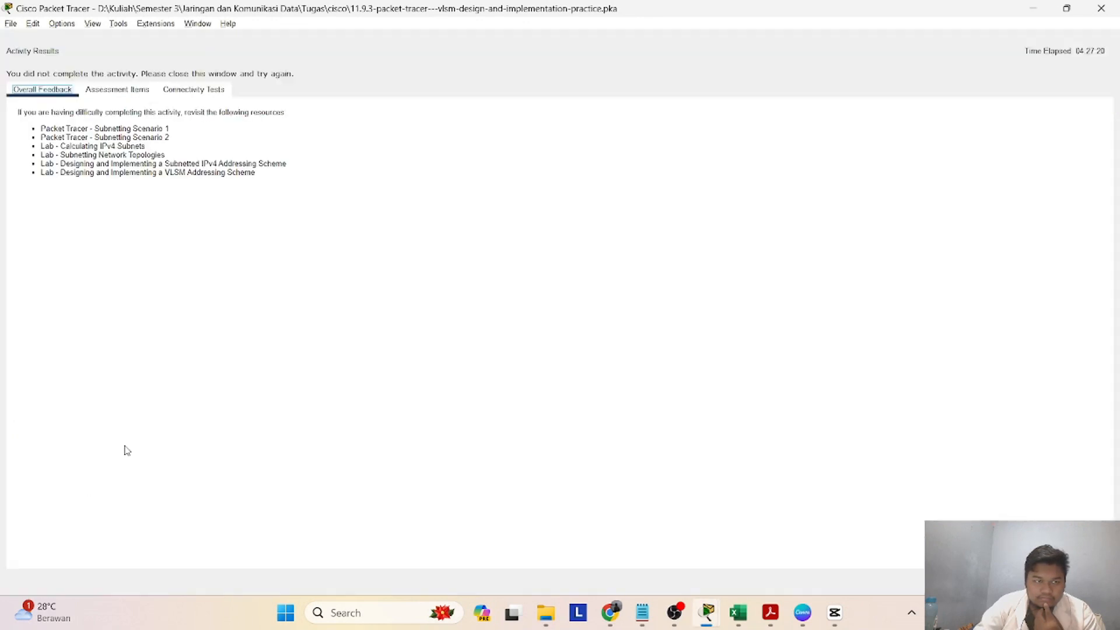
click(111, 91)
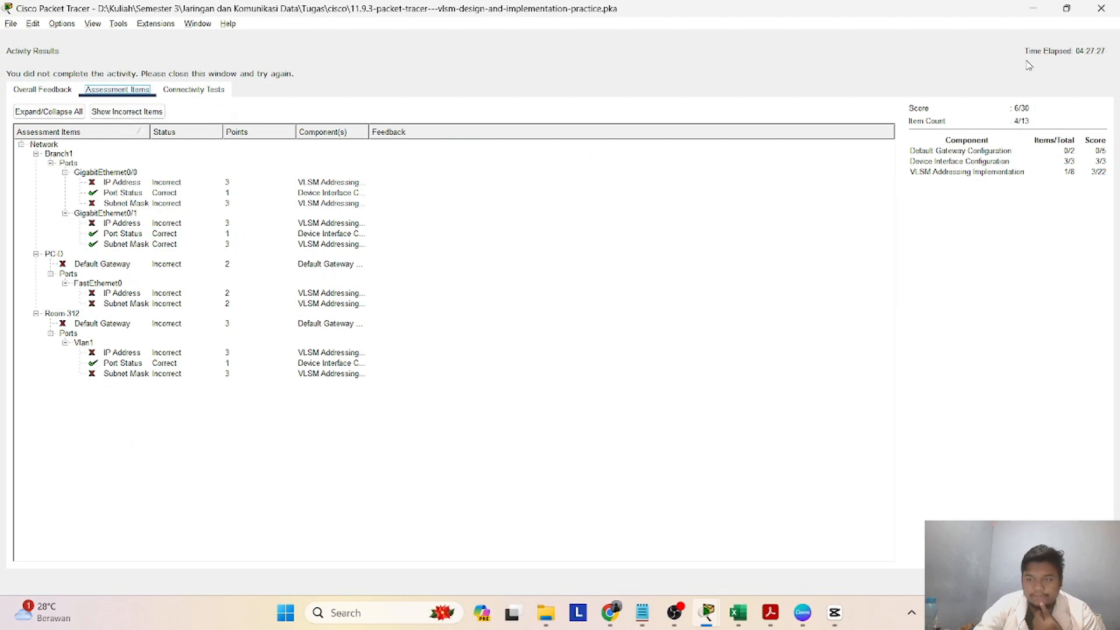
click(1101, 8)
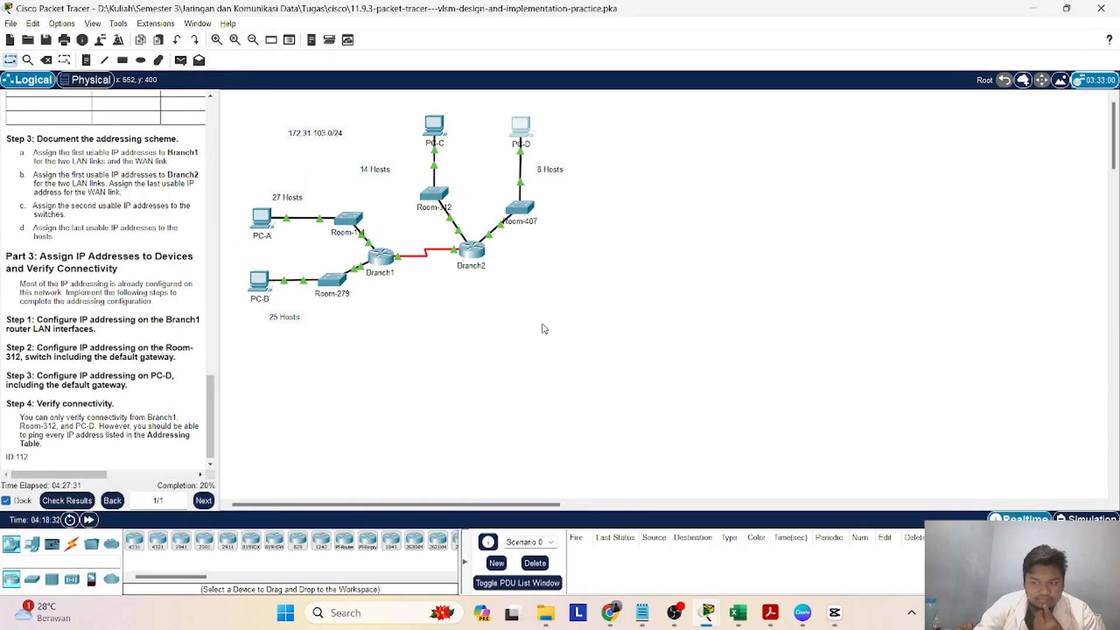
- Reopen PC-D's IP configuration and enter its IPv4 address again as 10.11.48.62
click(523, 134)
click(432, 187)
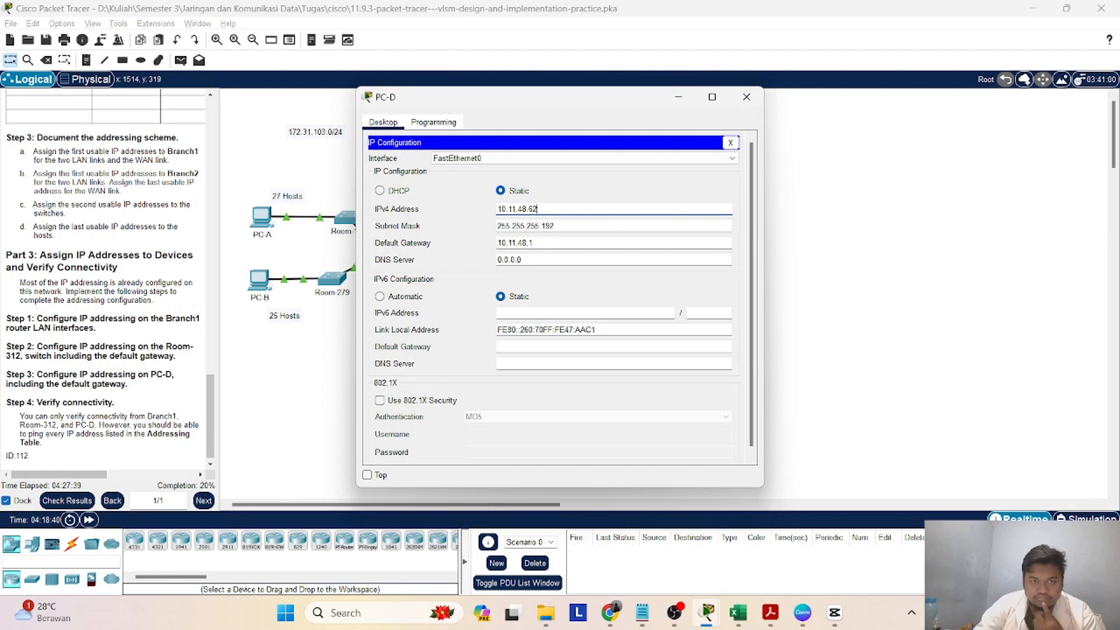
key(alt+Tab)
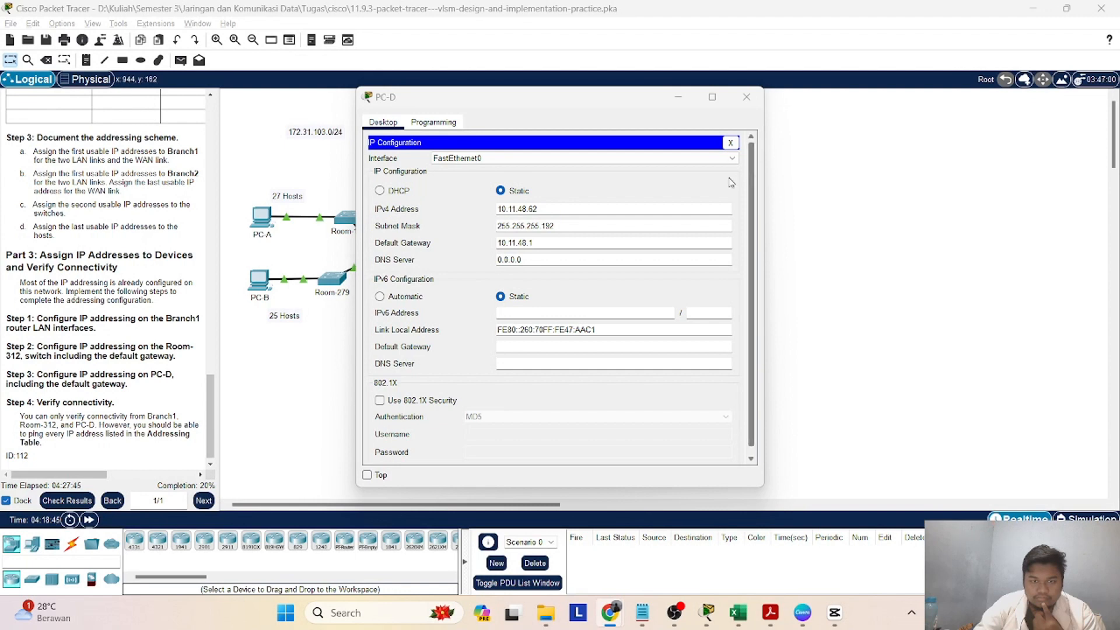
triple_click(510, 210)
key(super+c)
right_click(511, 212)
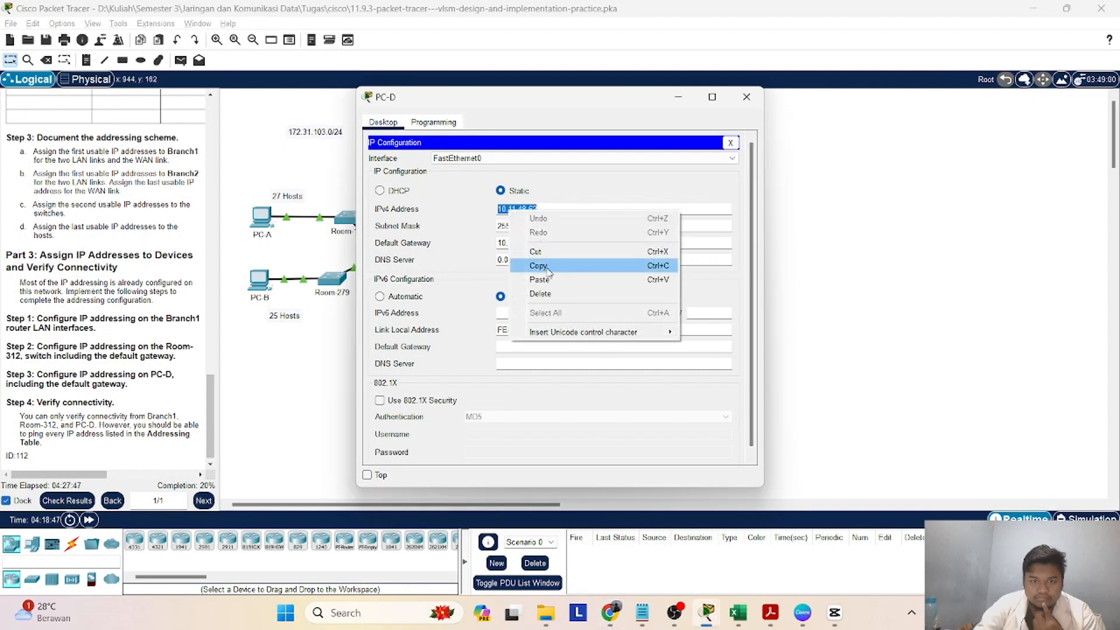
click(539, 279)
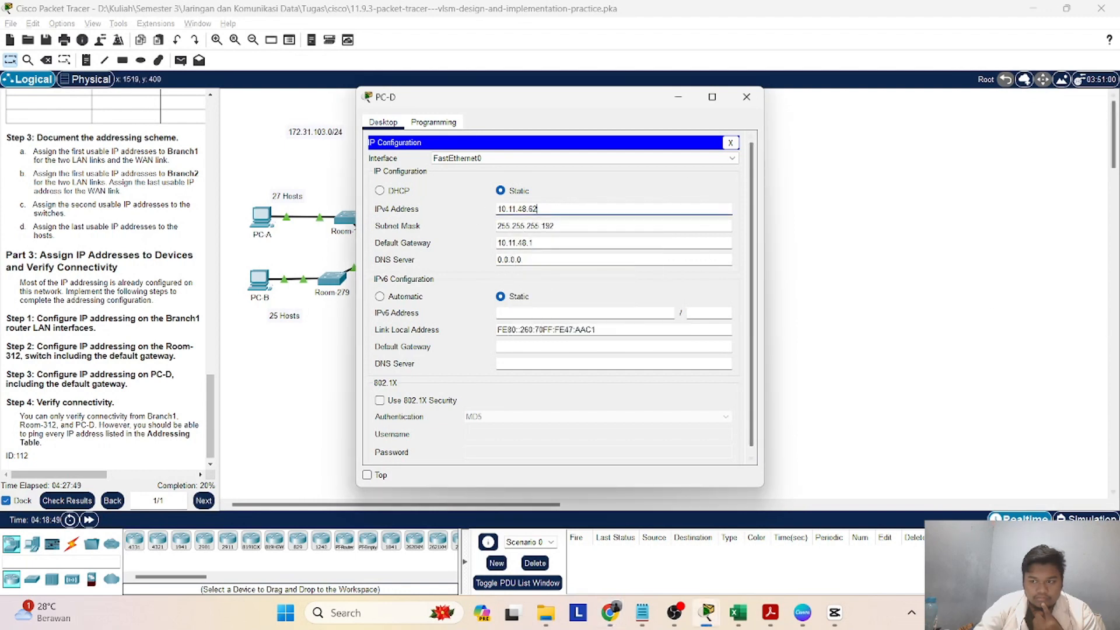
- Enter PC-D's subnet mask again as 255.255.255.192 and close the PC's window
key(alt+Tab)
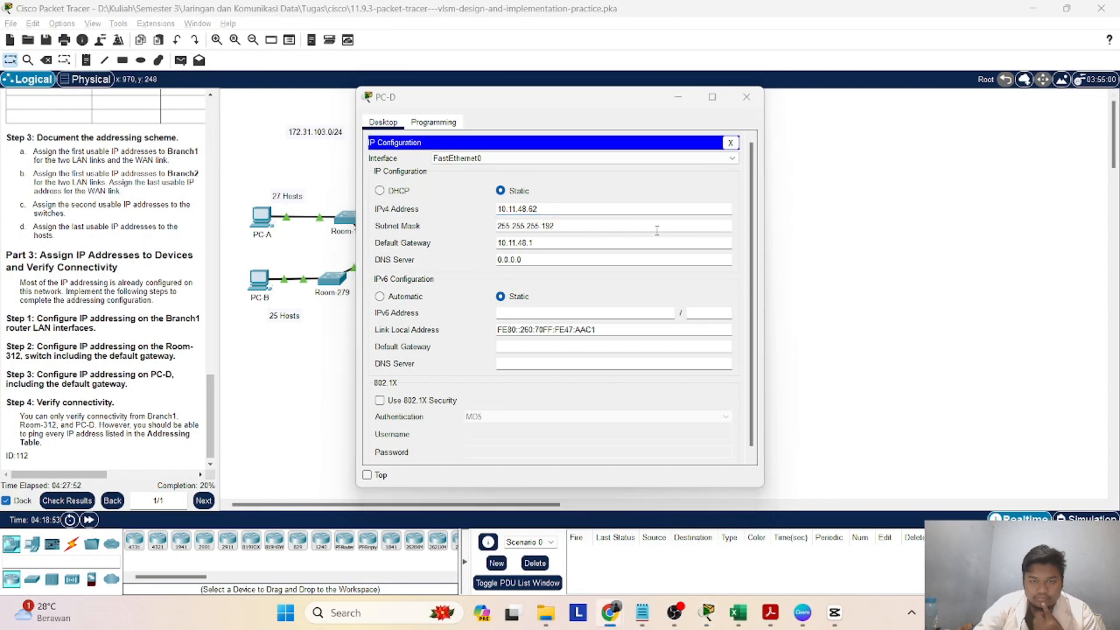
click(523, 225)
drag(543, 225, 491, 229)
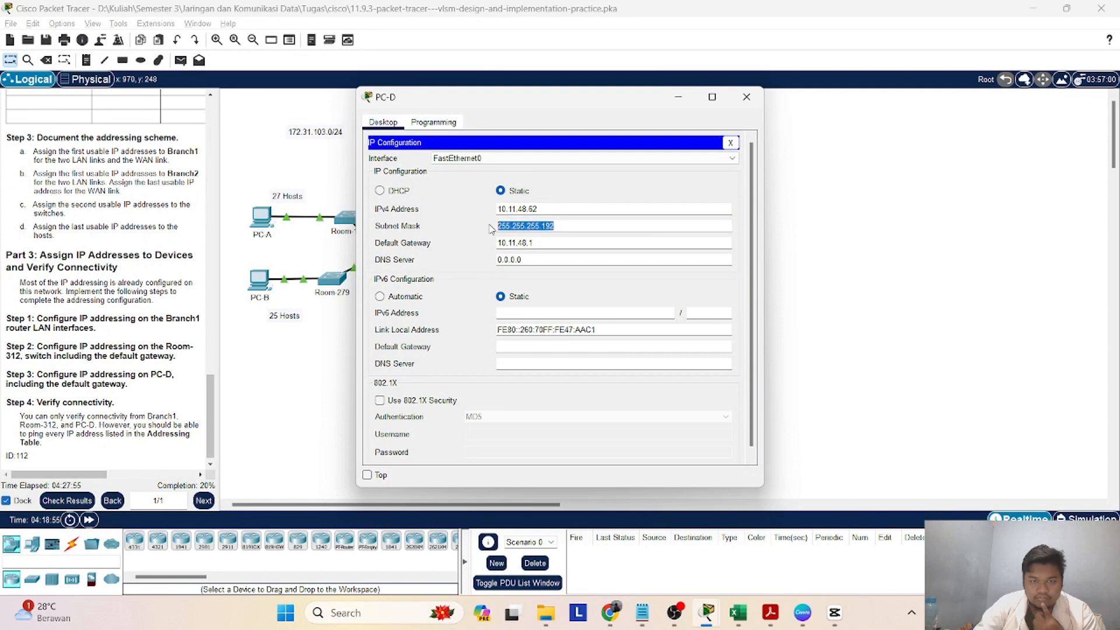
text(255.255.255.192)
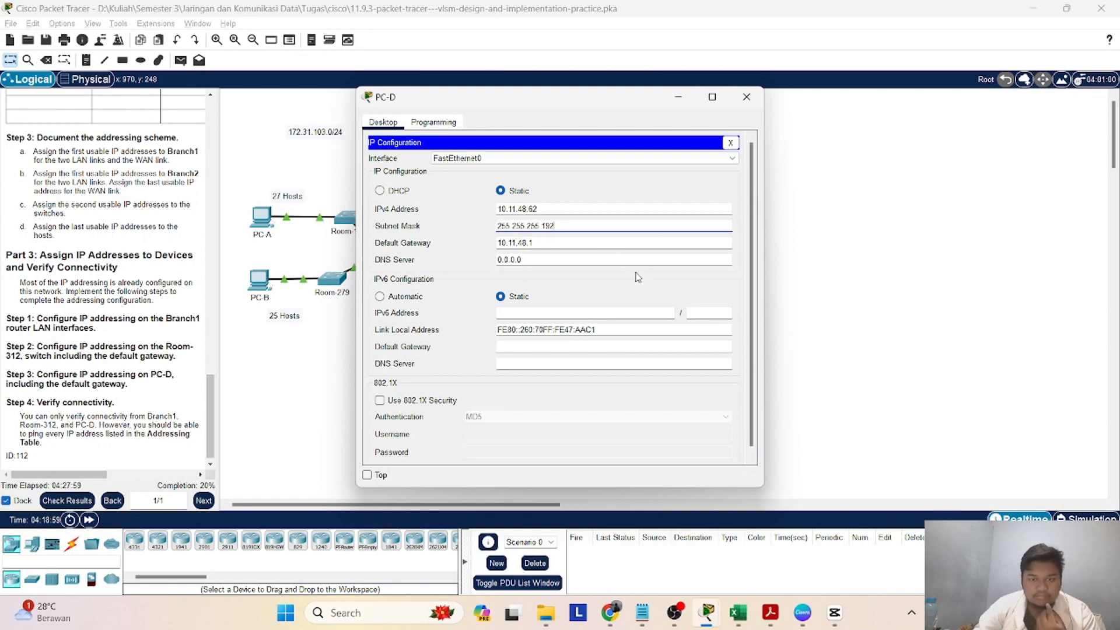
click(548, 251)
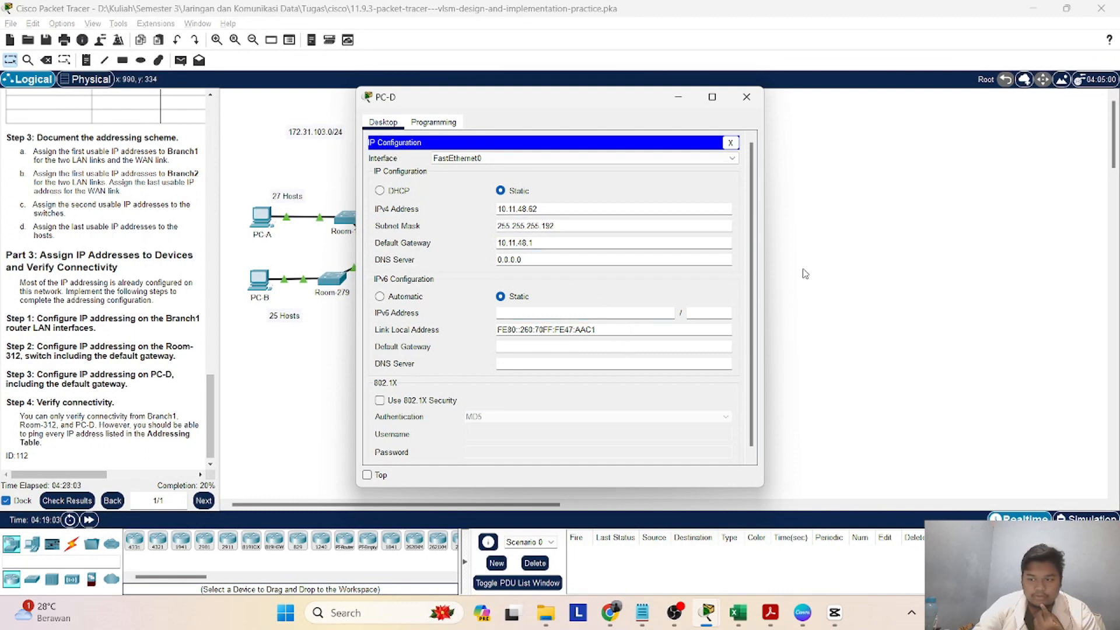
click(730, 143)
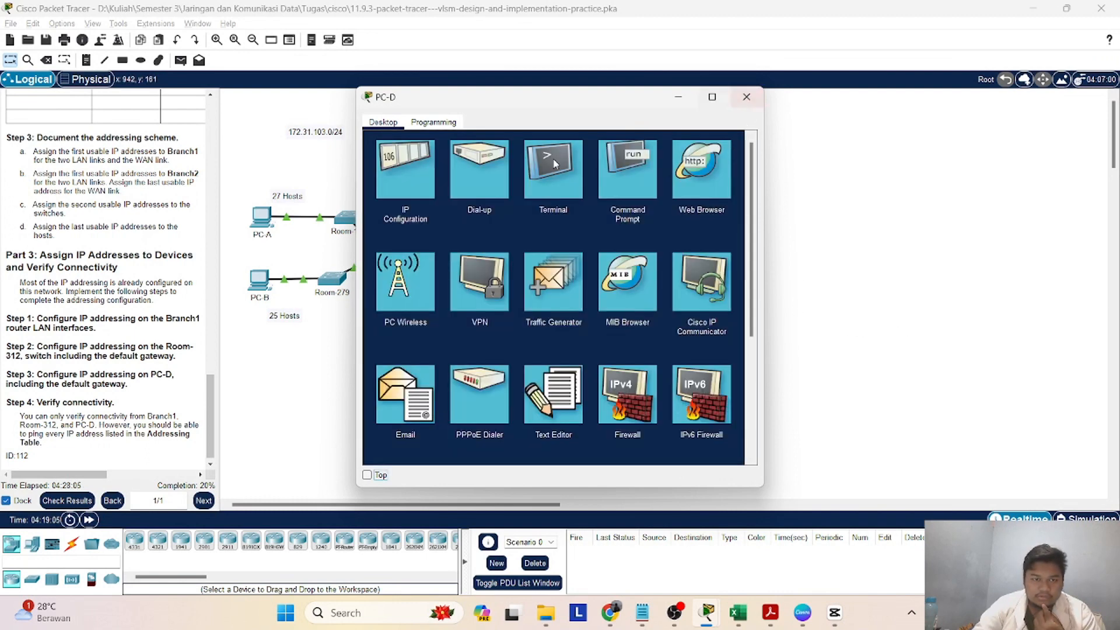
click(746, 97)
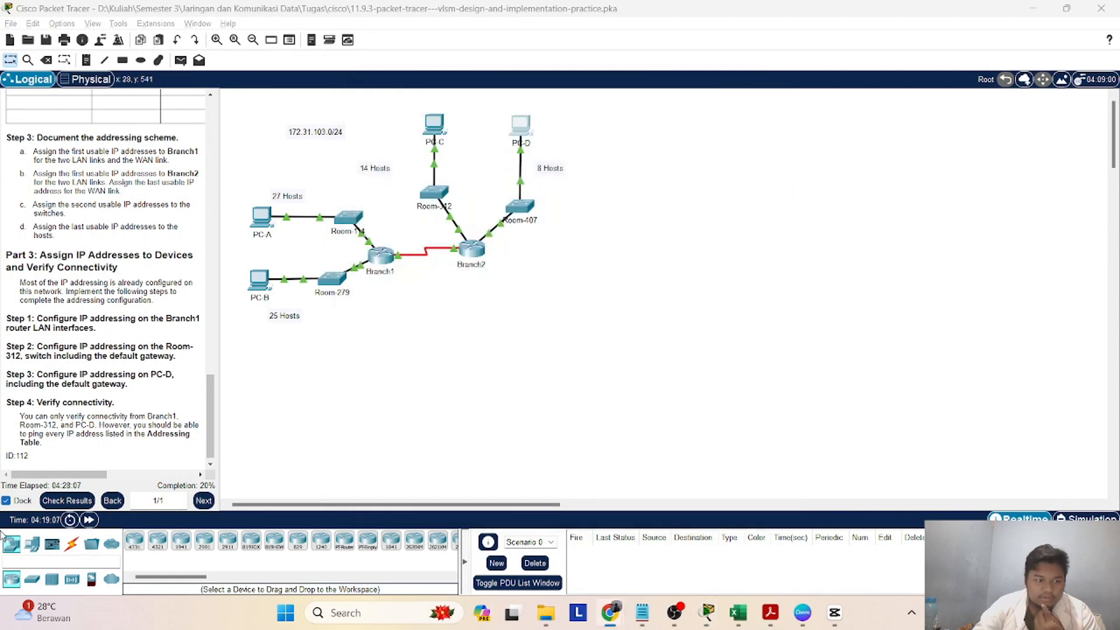
- Run the activity check again, review the assessment items, and close the results
click(66, 500)
click(124, 90)
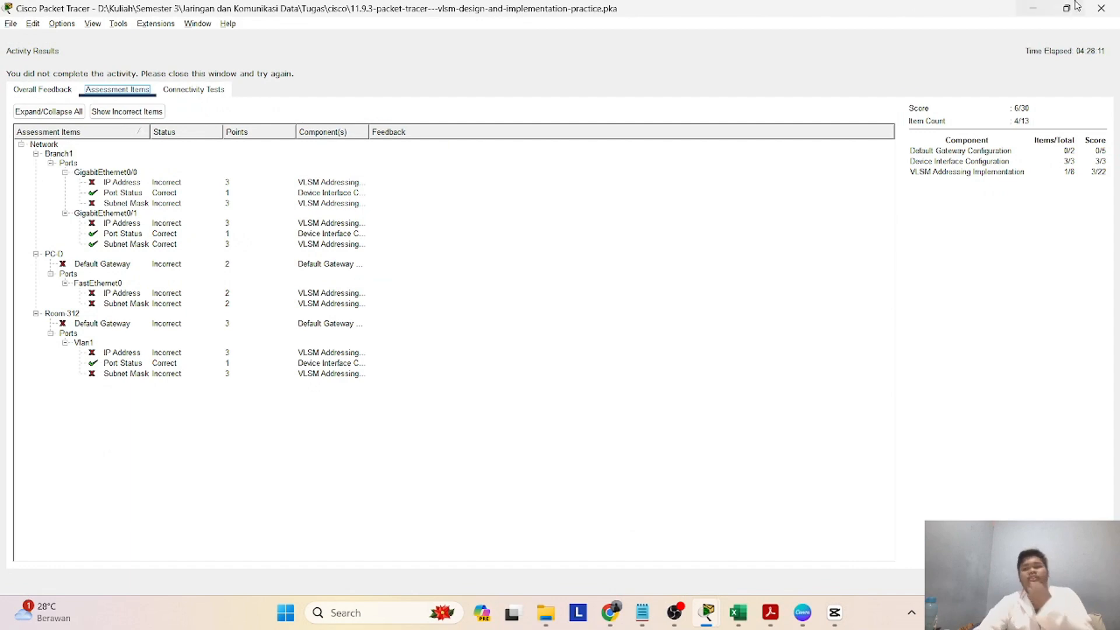
click(1101, 8)
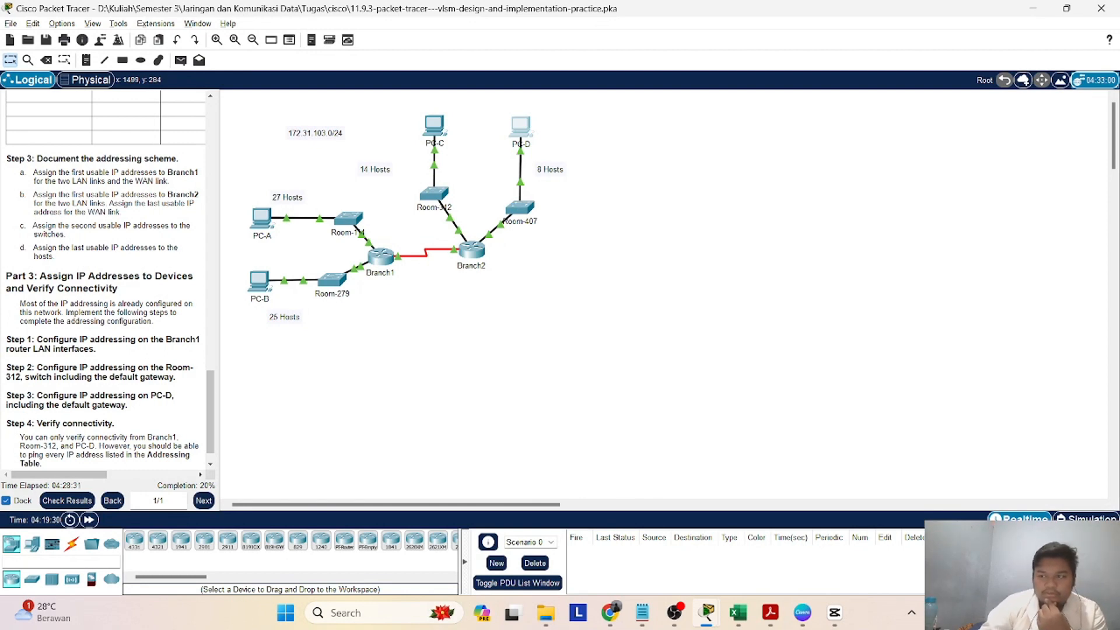
- Reopen PC-D's IP configuration and change its IPv4 address to 172.31.103.94, copied from the reference addresses
key(alt+Tab)
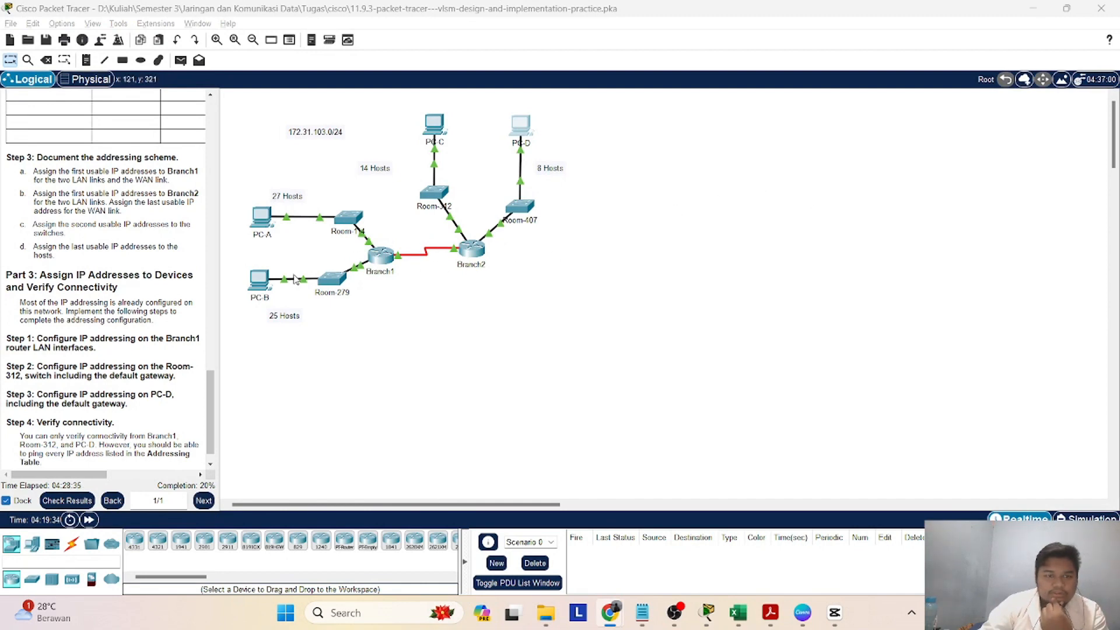
click(520, 124)
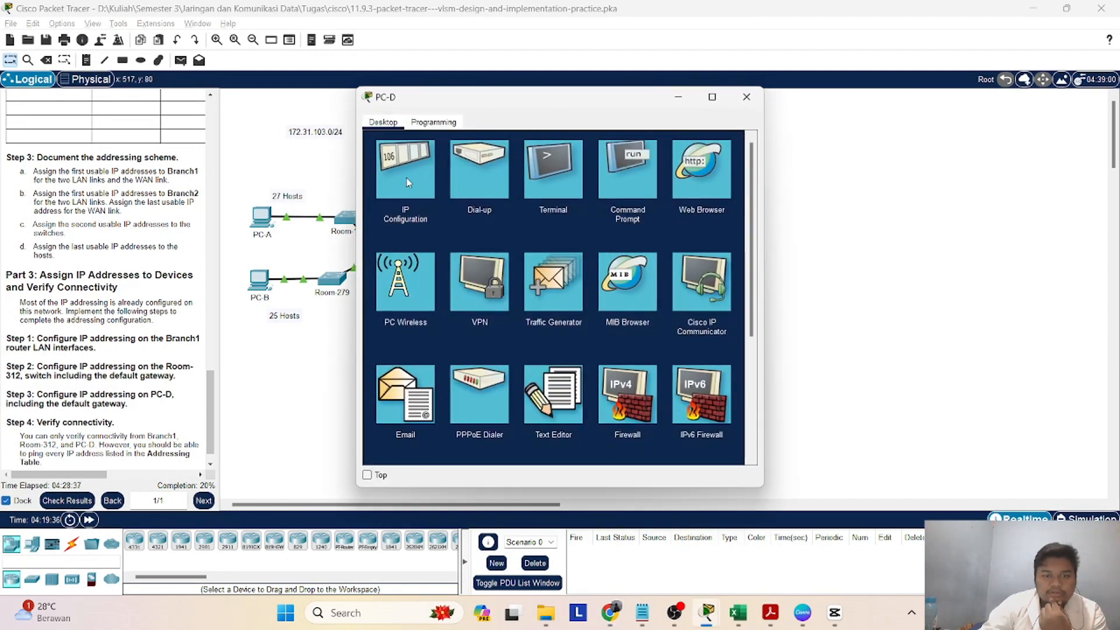
click(407, 182)
drag(538, 208, 497, 209)
right_click(521, 210)
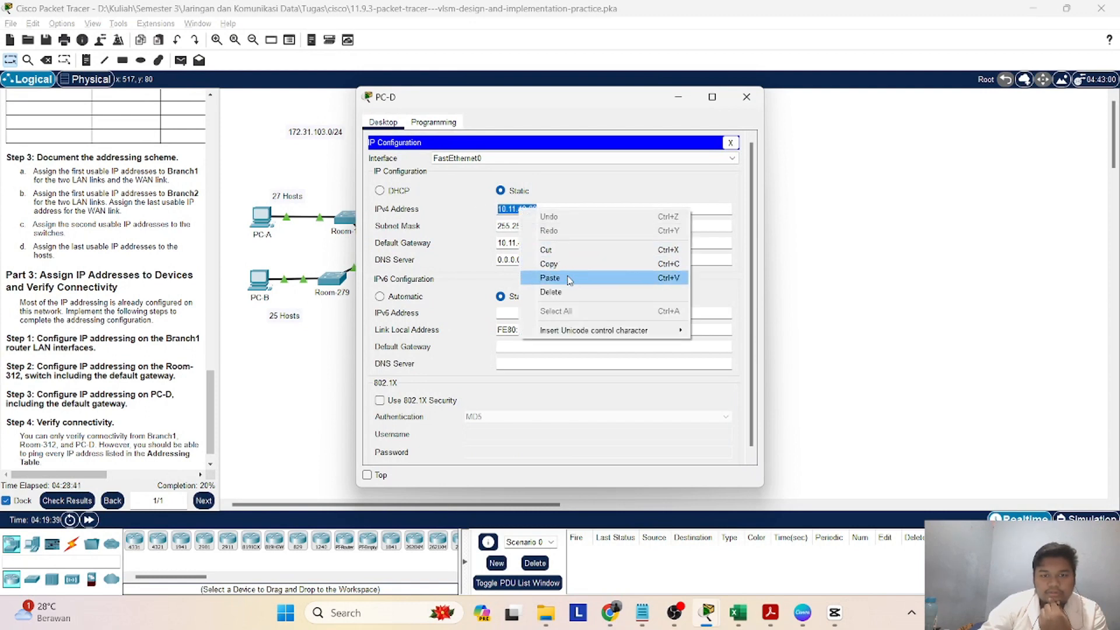
click(549, 278)
- Replace PC-D's subnet mask with 255.255.255.240, copied from the reference addresses
key(alt+Tab)
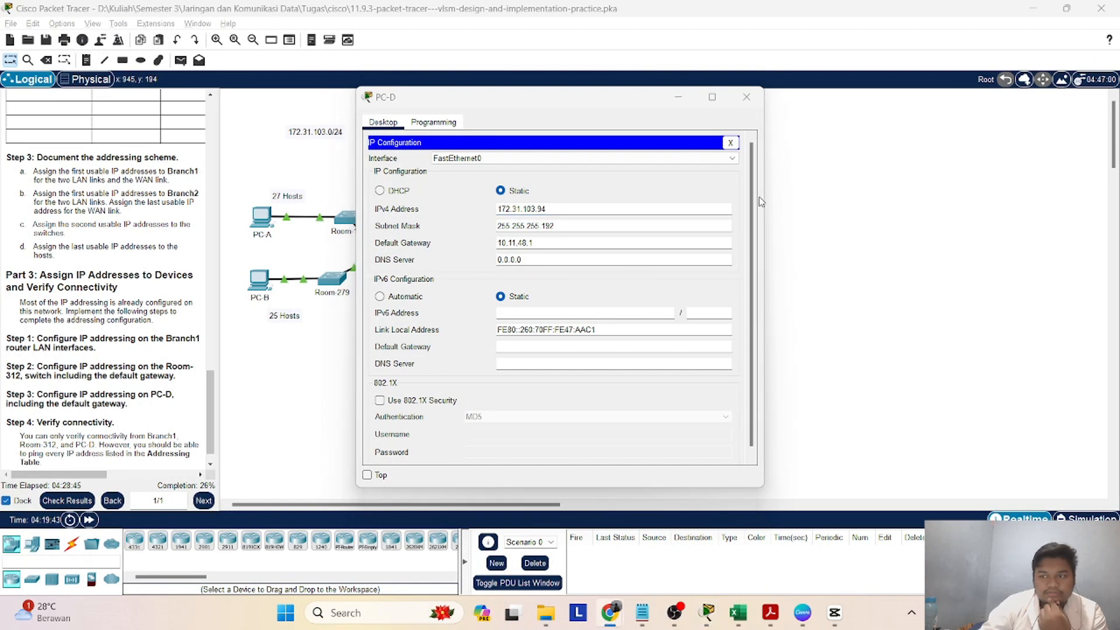
drag(557, 227, 497, 226)
right_click(519, 225)
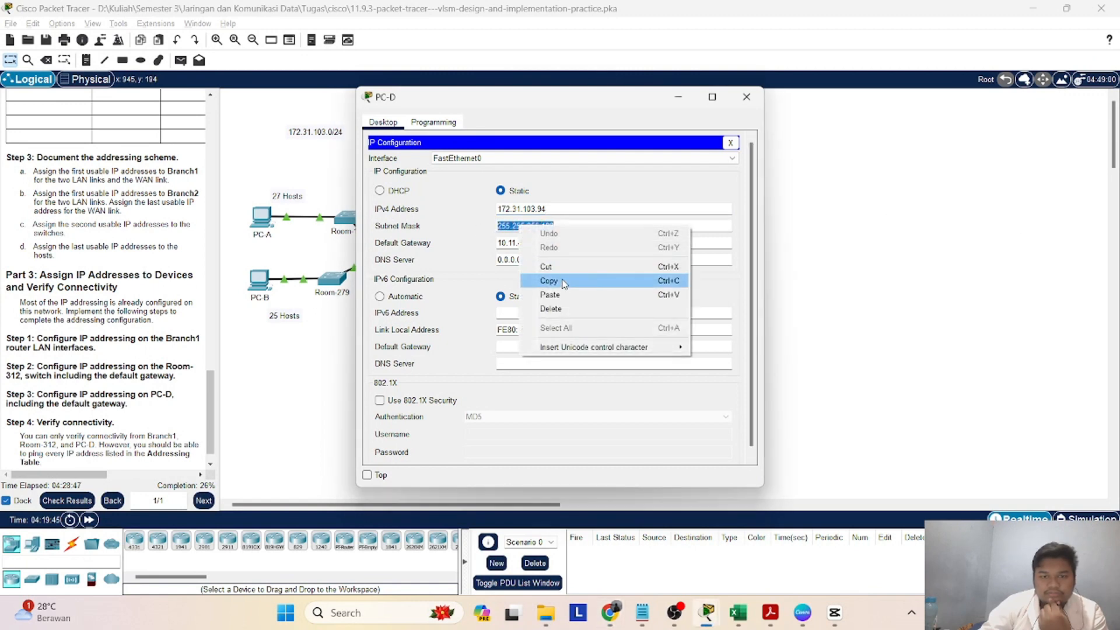
click(564, 292)
- Set PC-D's default gateway to 172.31.103.81 from the reference addresses, without the leading space, and close the PC's window
key(alt+Tab)
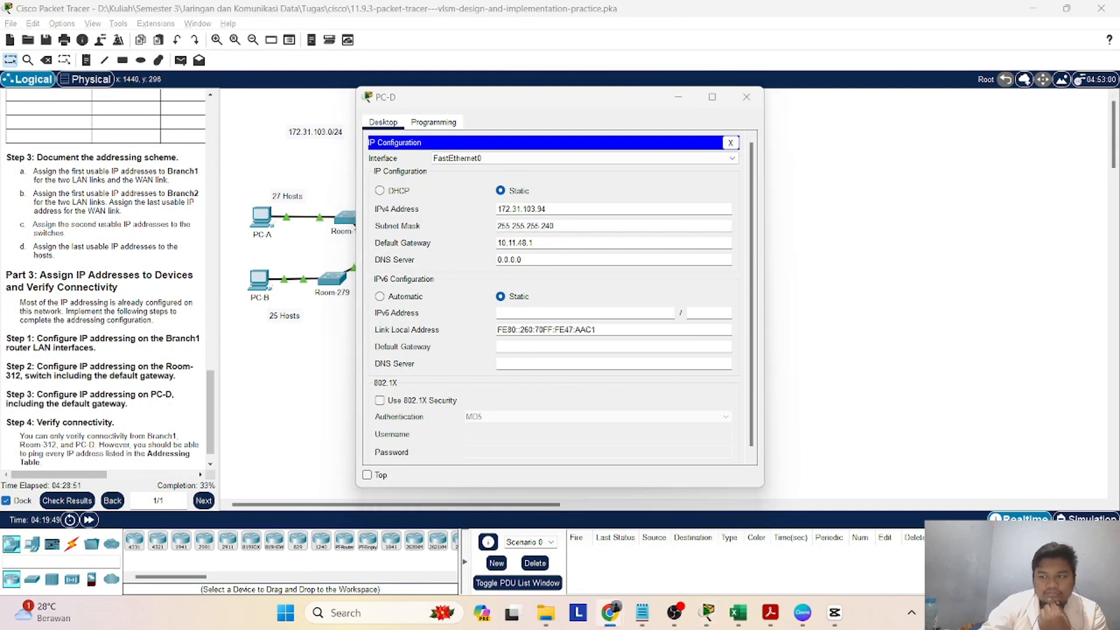
click(510, 240)
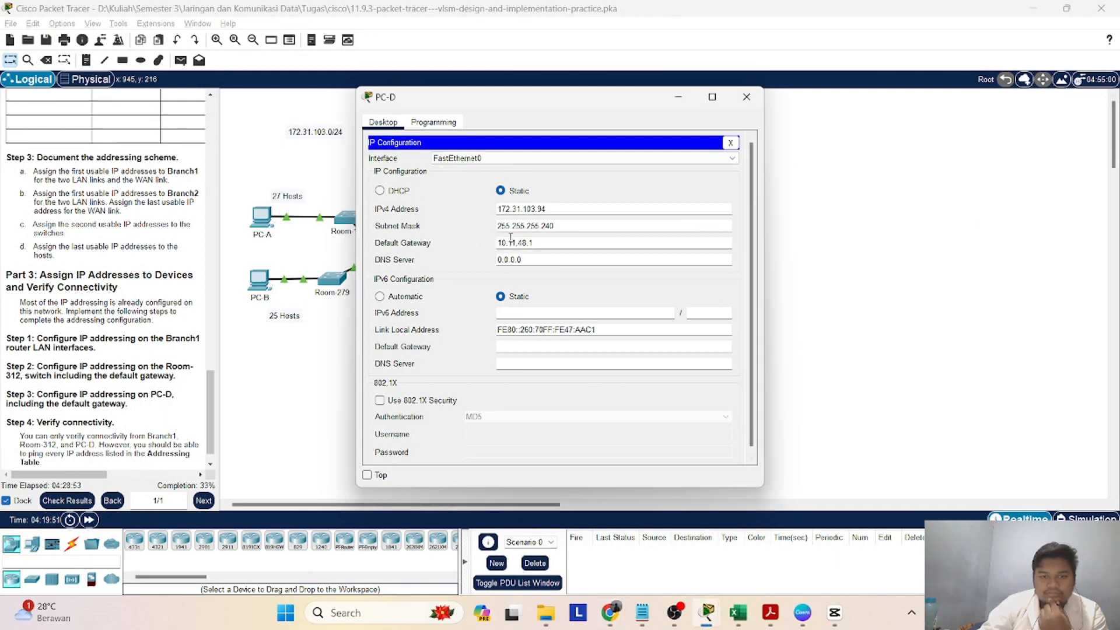
double_click(523, 244)
right_click(511, 244)
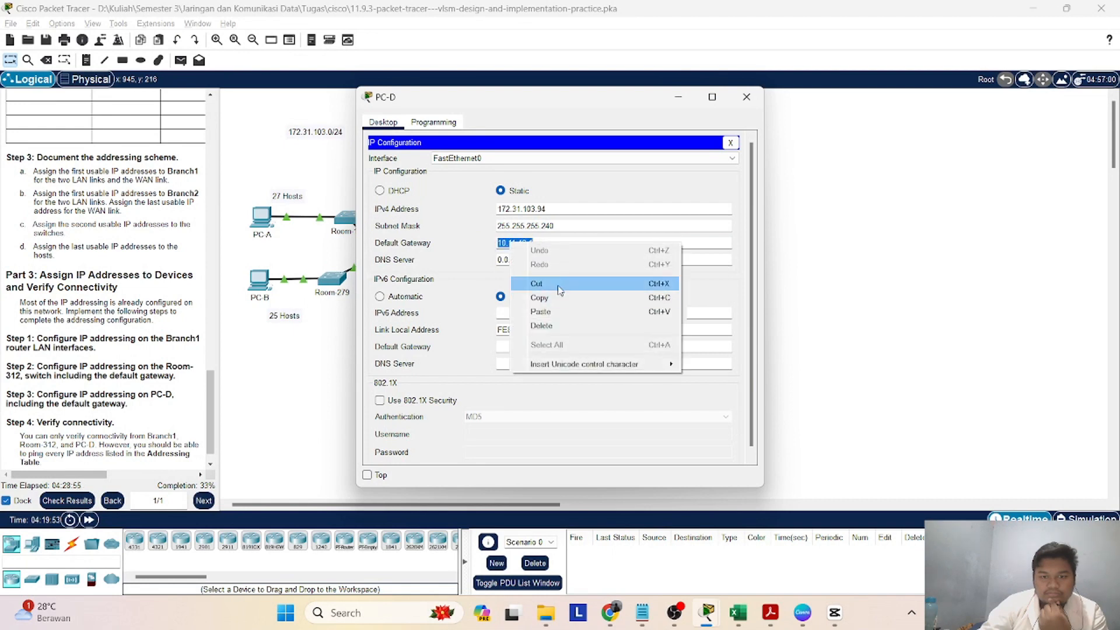
click(566, 311)
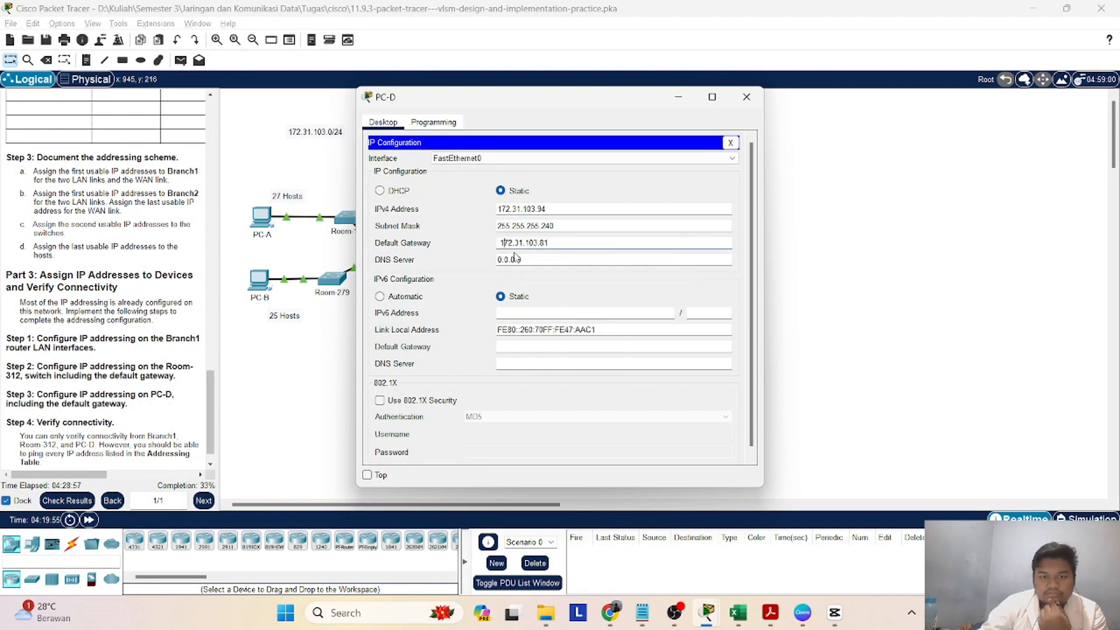
key(Home)
key(Delete)
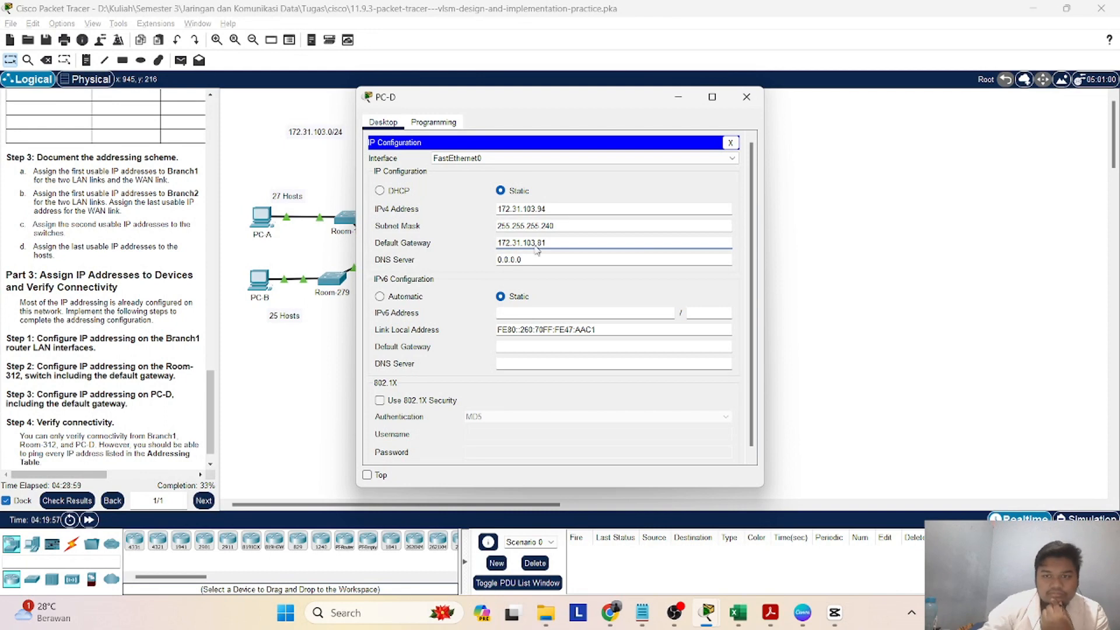
click(730, 142)
click(746, 97)
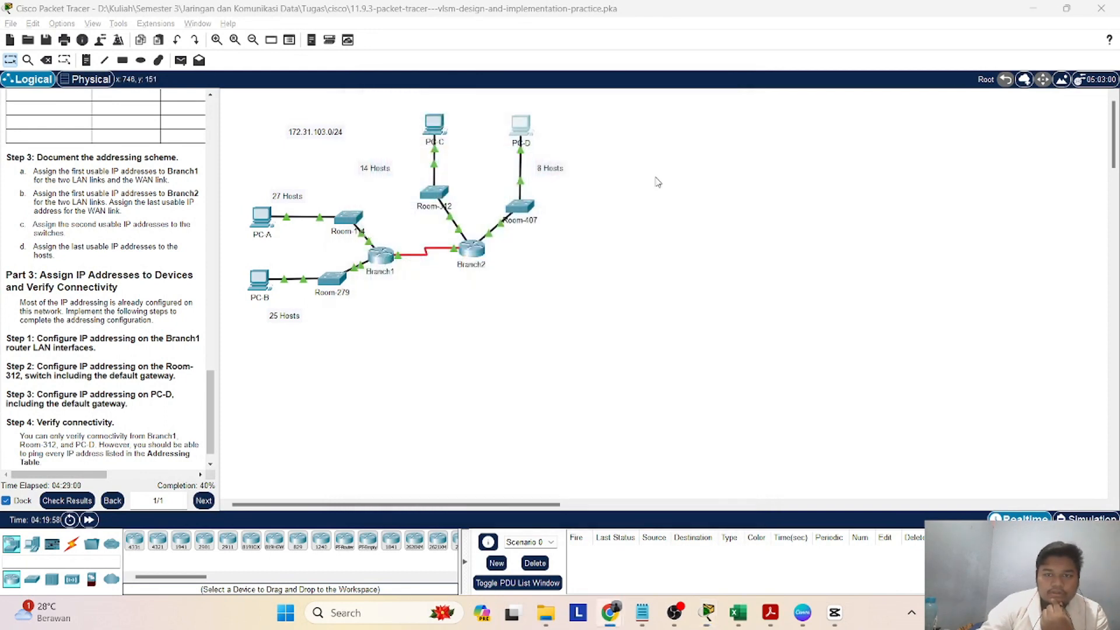
- Check the activity results, review the assessment items for PC-D, Branch1 and Room-312, and close the results
click(67, 501)
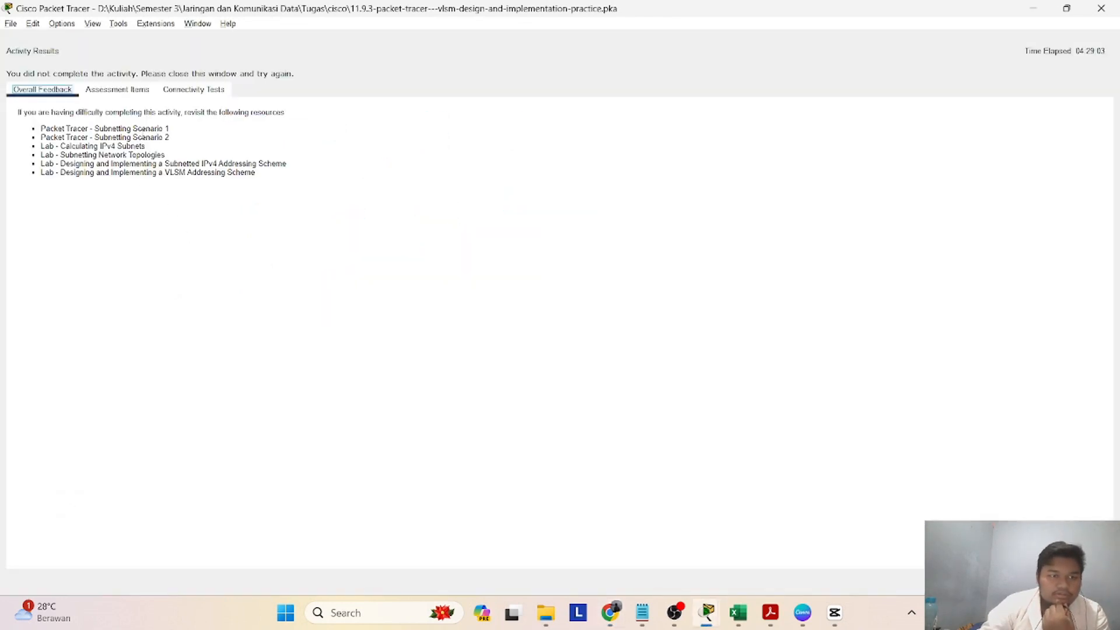
click(117, 91)
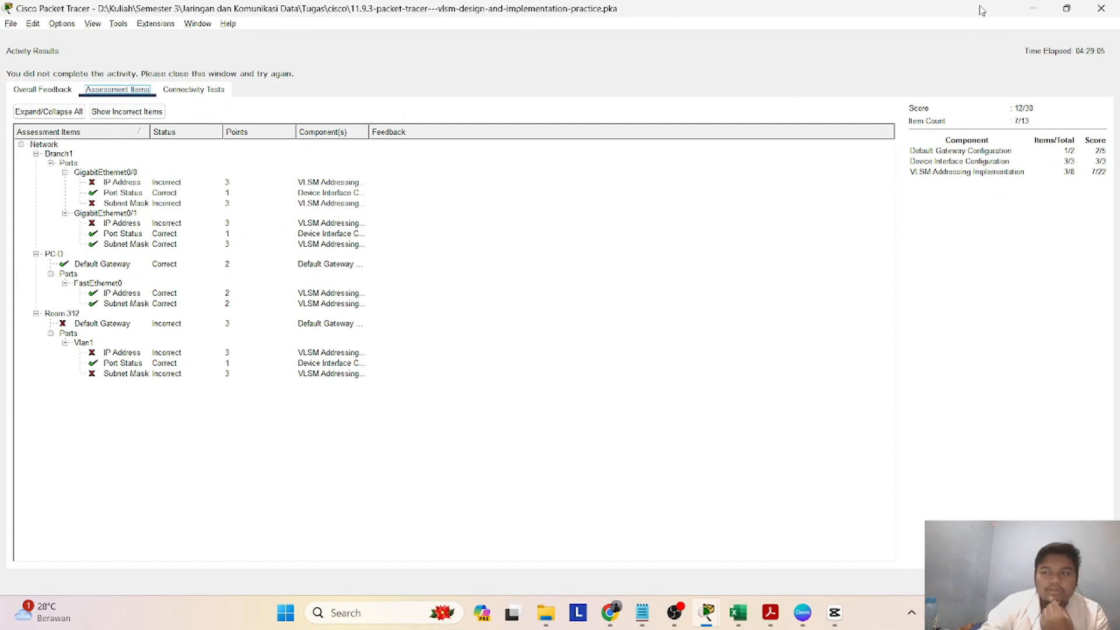
click(1101, 8)
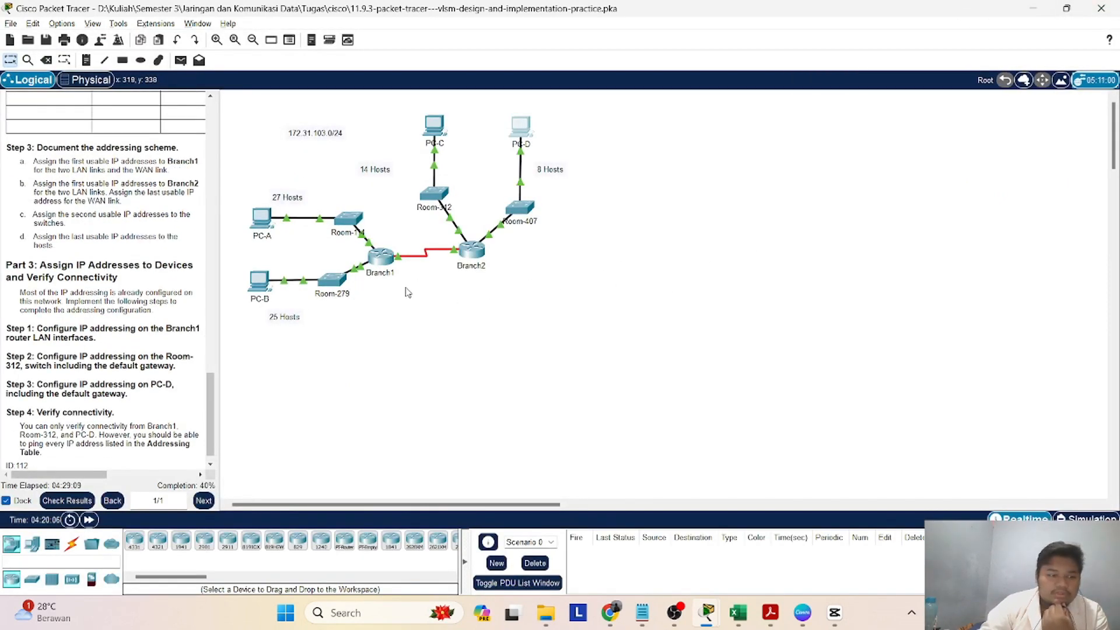
- Open the Room-312 switch's command line and enter interface configuration for VLAN 1 with int vlan 1
scroll(138, 381, down, 1)
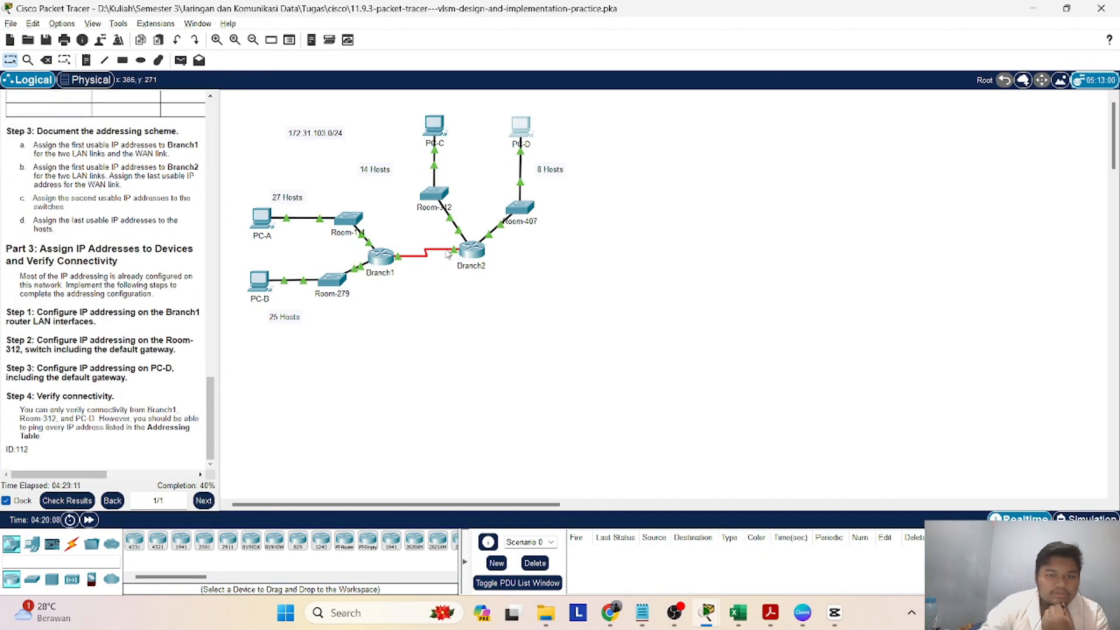
click(435, 194)
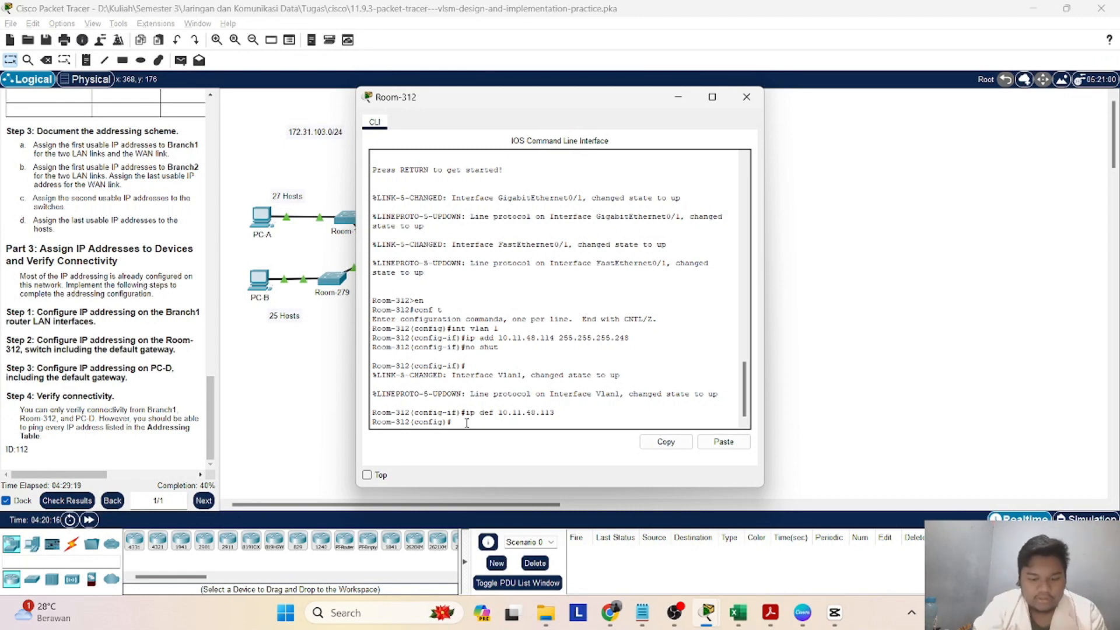
key(Return)
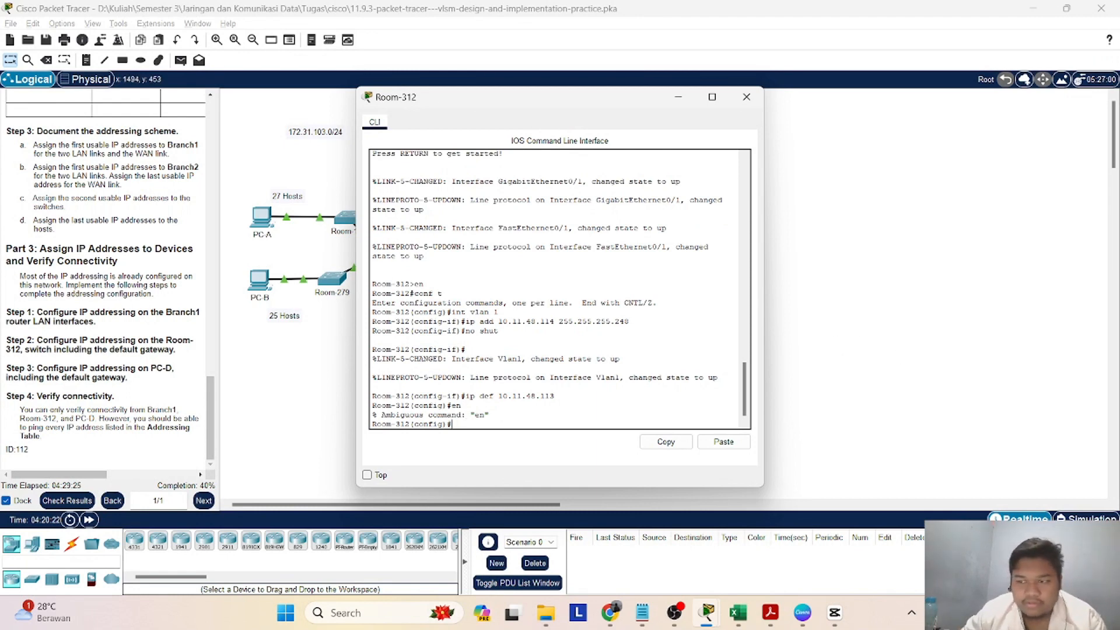
key(alt+Tab)
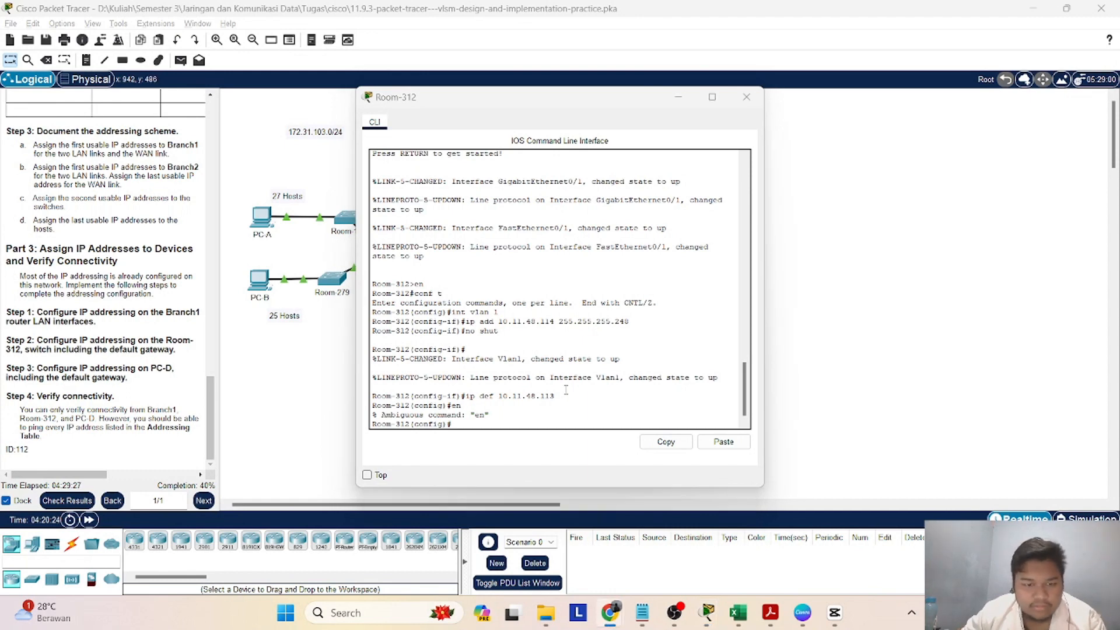
click(470, 415)
right_click(462, 421)
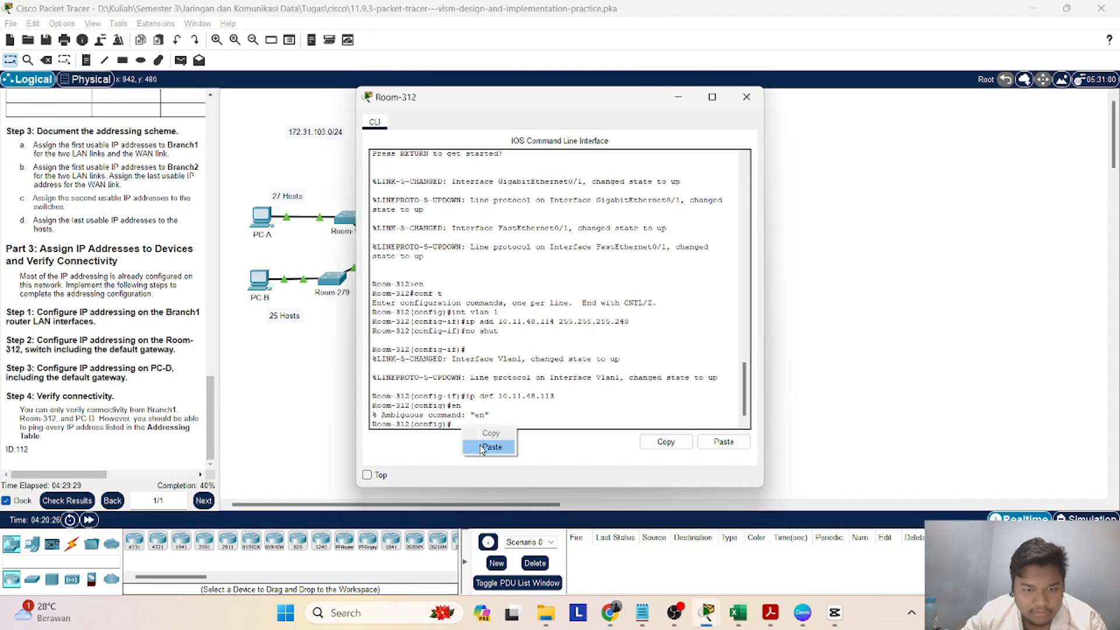
click(481, 447)
key(Return)
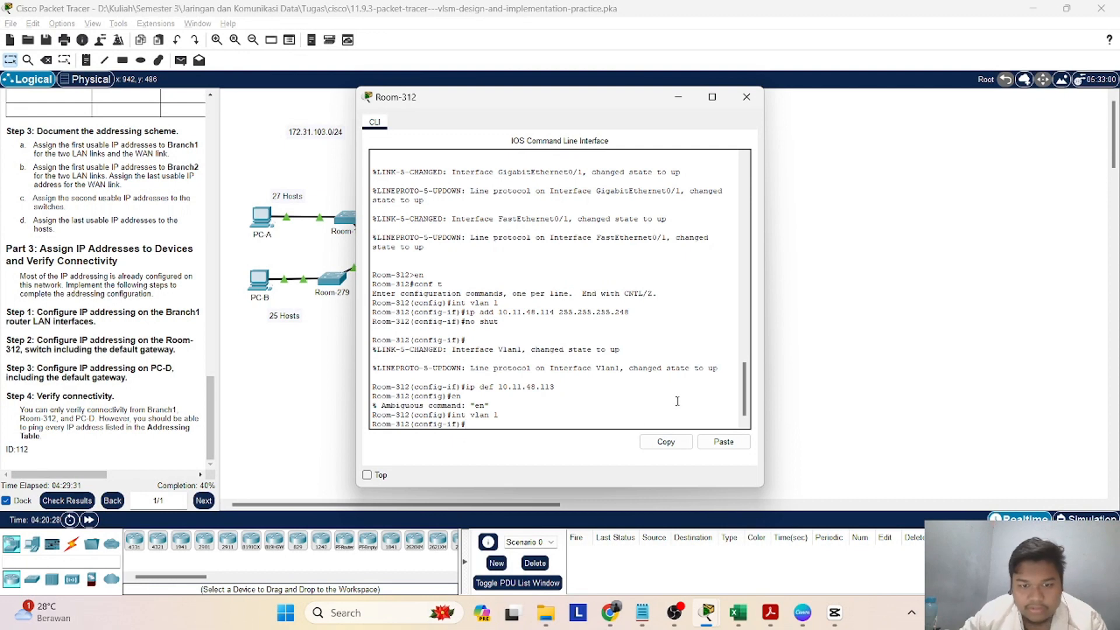
- Assign Room-312's VLAN 1 interface the address 172.31.103.66 with mask 255.255.255.240, using the reference command
key(alt+Tab)
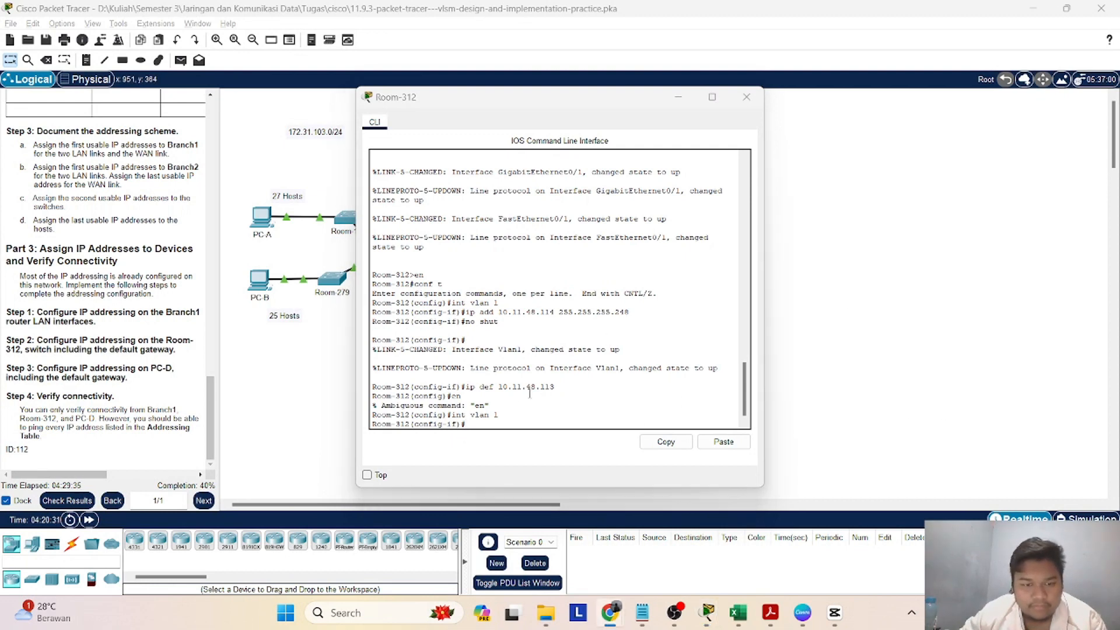
right_click(477, 422)
click(500, 442)
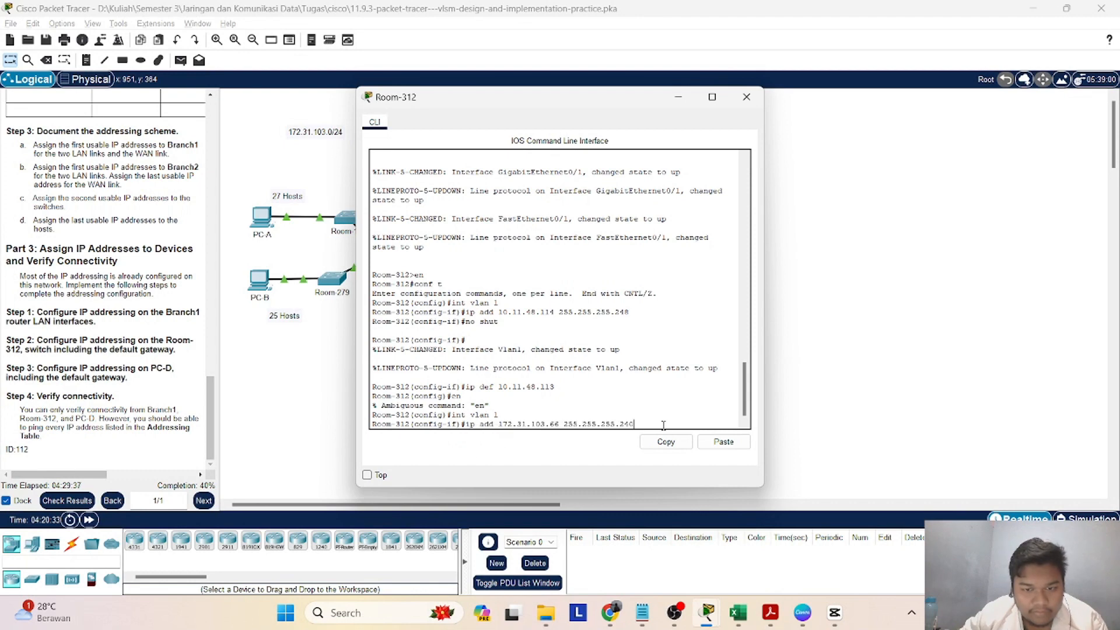
key(Return)
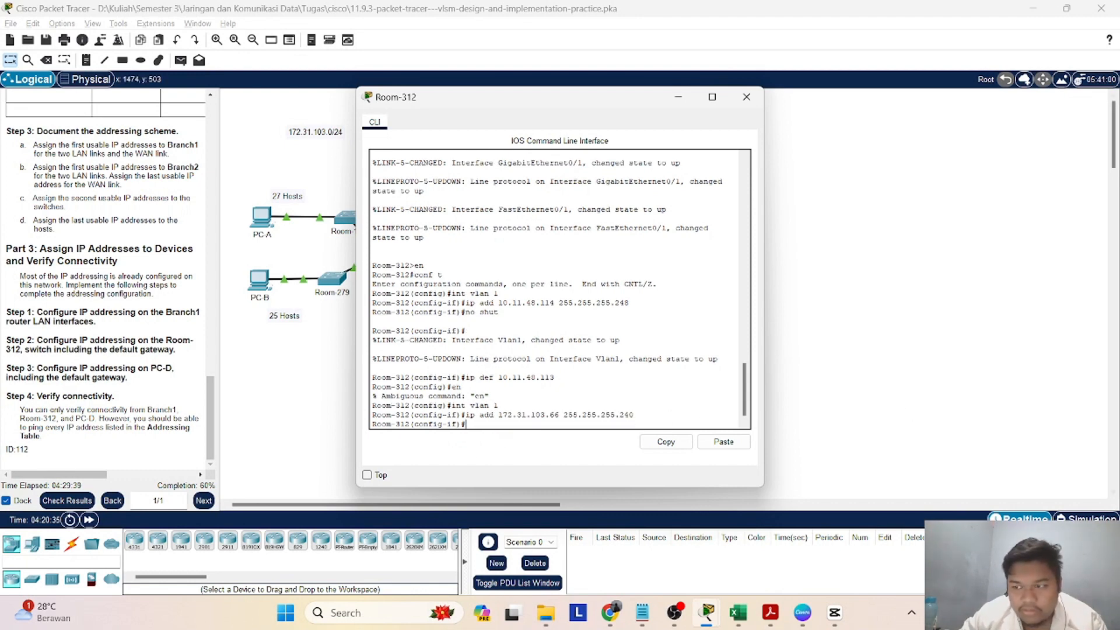
- Enable Room-312's VLAN 1 interface with the no shut command copied from the reference
key(alt+Tab)
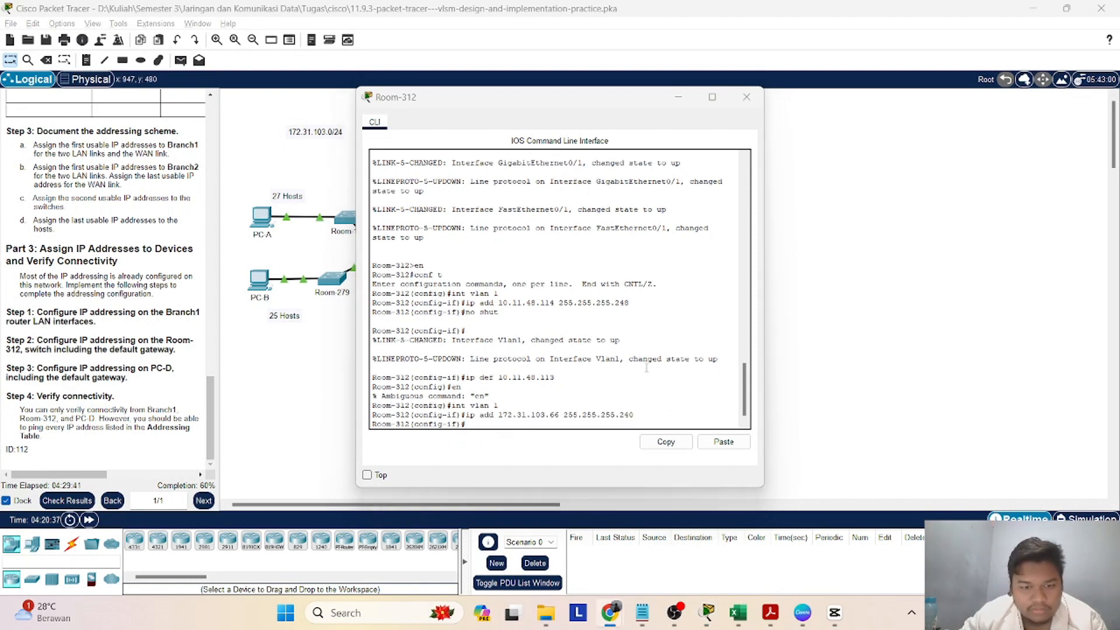
key(alt+Tab)
right_click(465, 419)
click(493, 442)
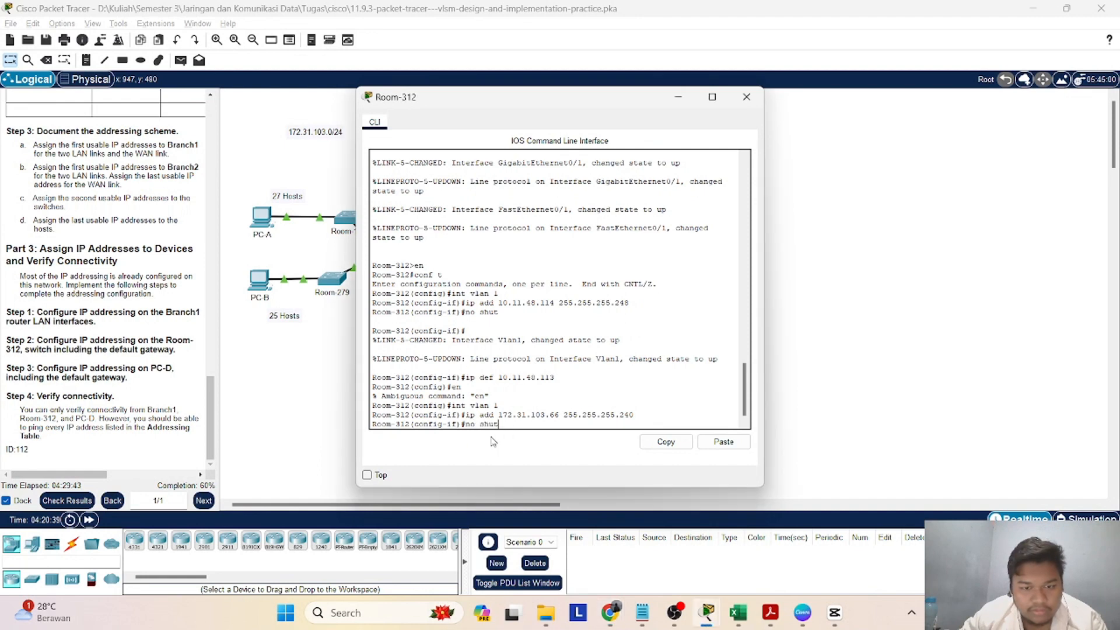
key(Return)
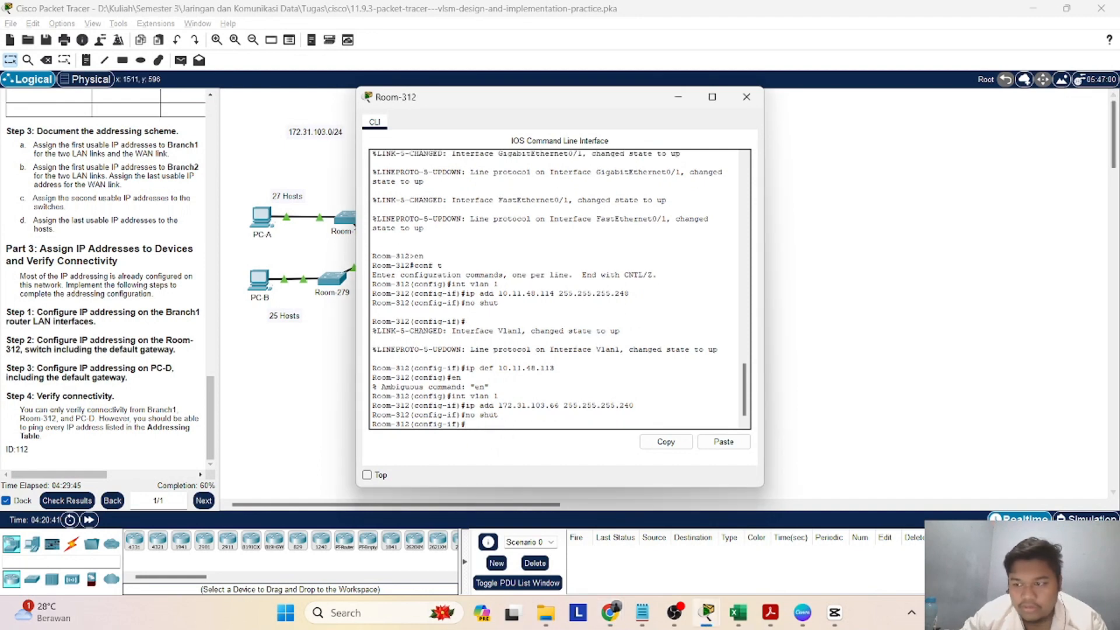
- Set Room-312's default gateway with ip def 172.31.103.65 and close the switch's window
key(alt+Tab)
key(alt+Tab)
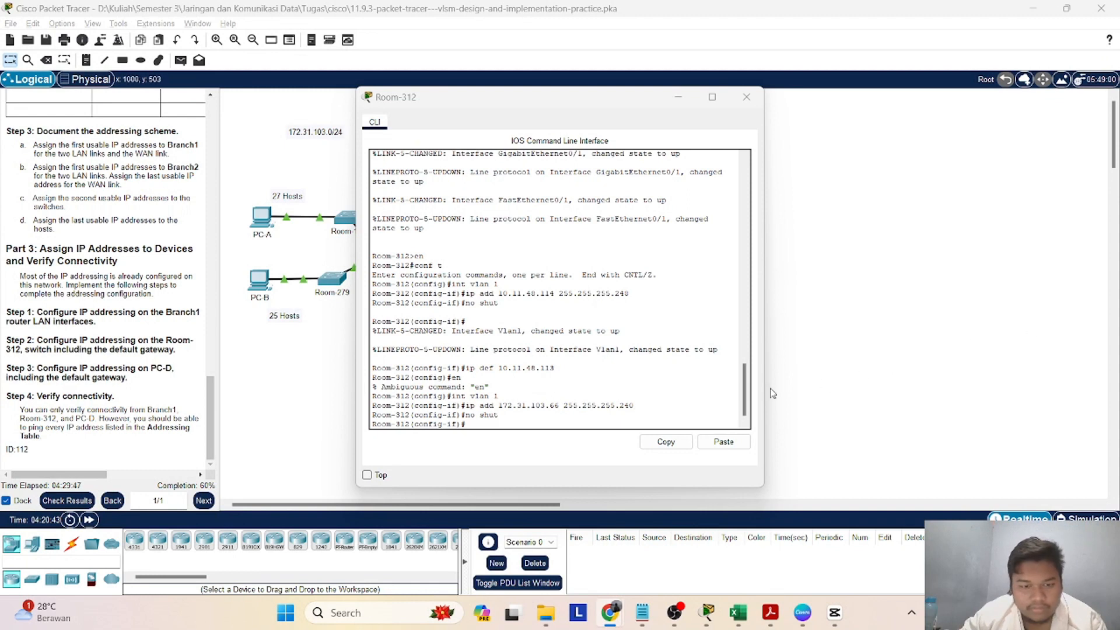
key(alt+Tab)
right_click(492, 425)
click(521, 446)
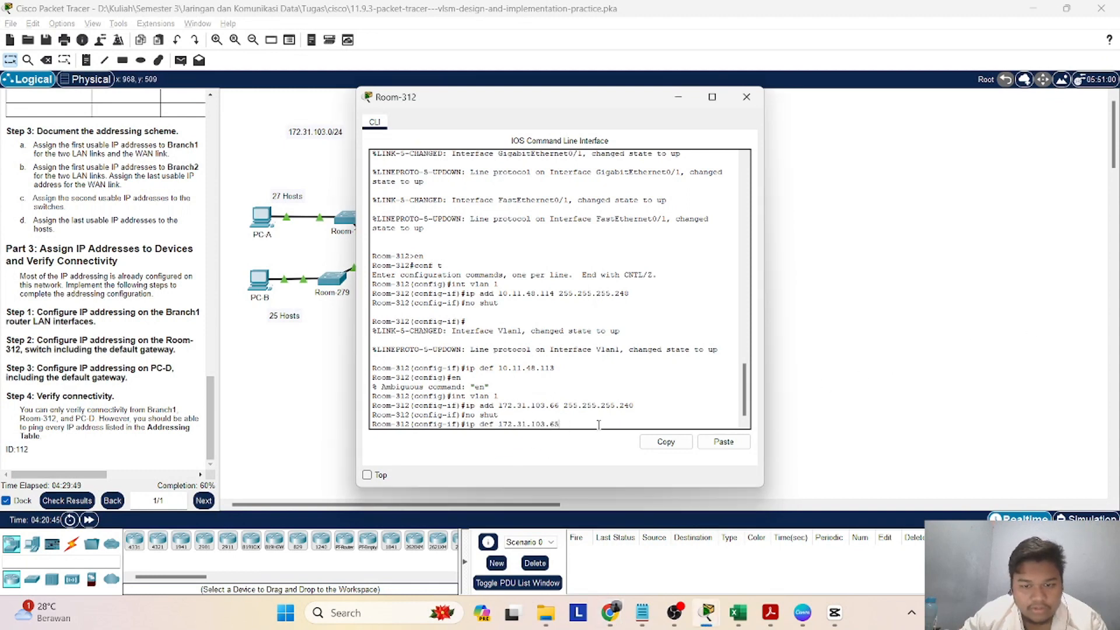
key(Return)
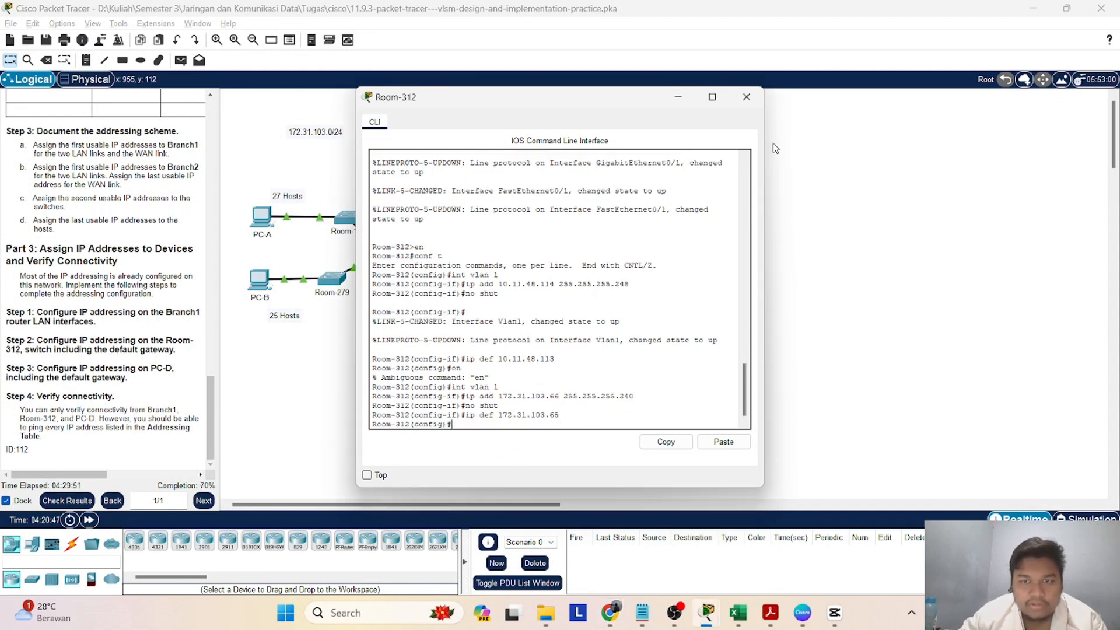
click(746, 97)
- Check the activity results again, review the assessment items for Room-312 and Branch1, and close the results
click(69, 501)
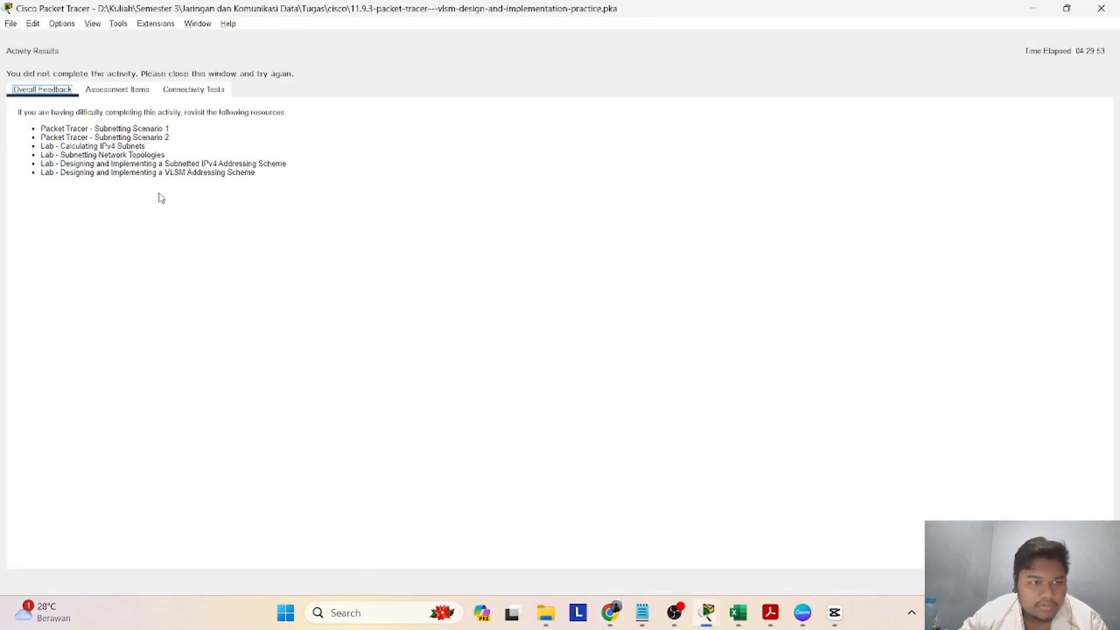
click(102, 91)
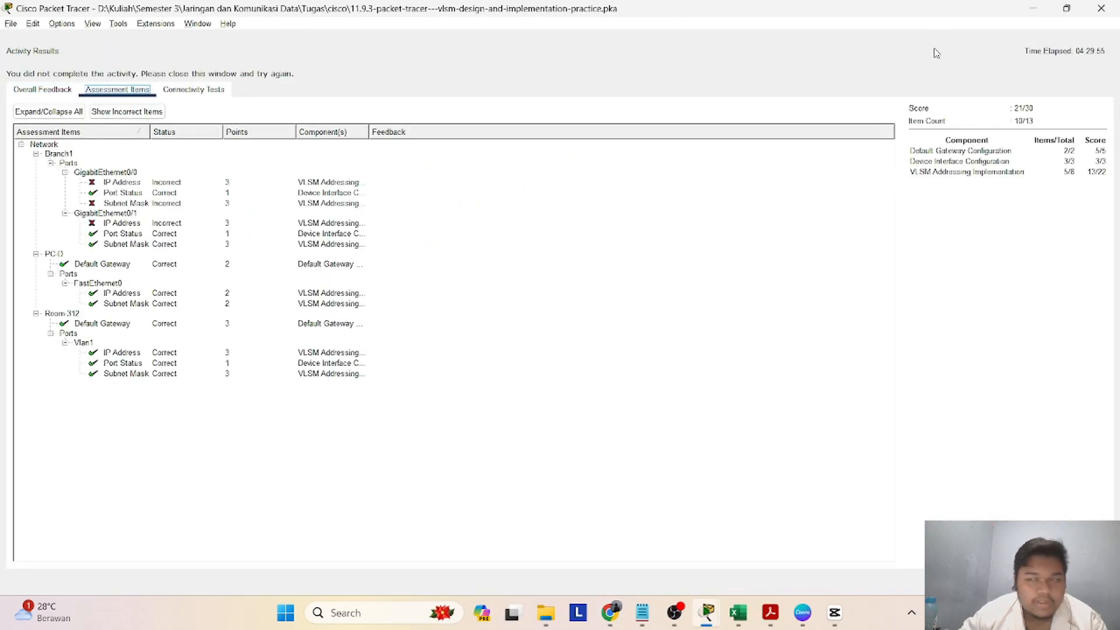
click(1101, 8)
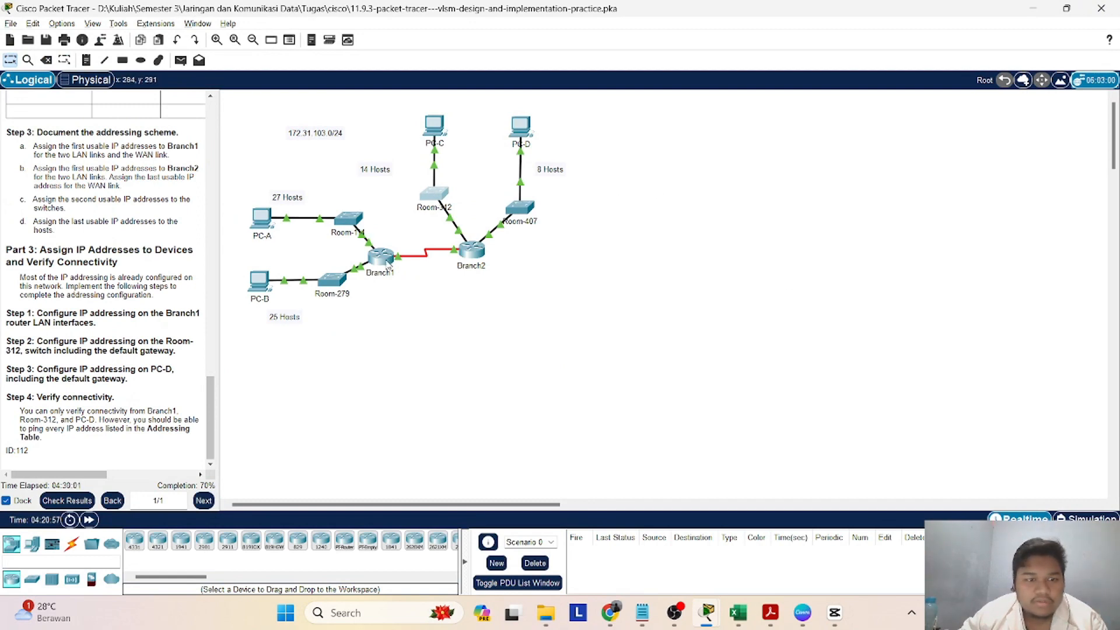
- On Branch1, assign interface g0/0 the address 172.31.103.1 with mask 255.255.255.224 and enable it with no shut, using the reference commands
click(382, 258)
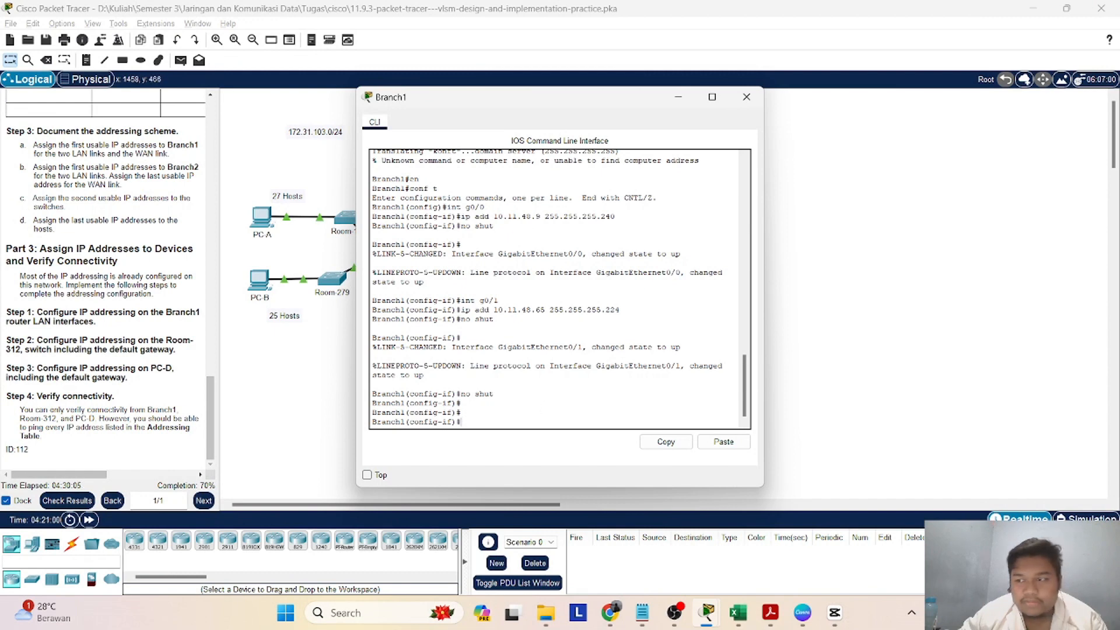
key(alt+Tab)
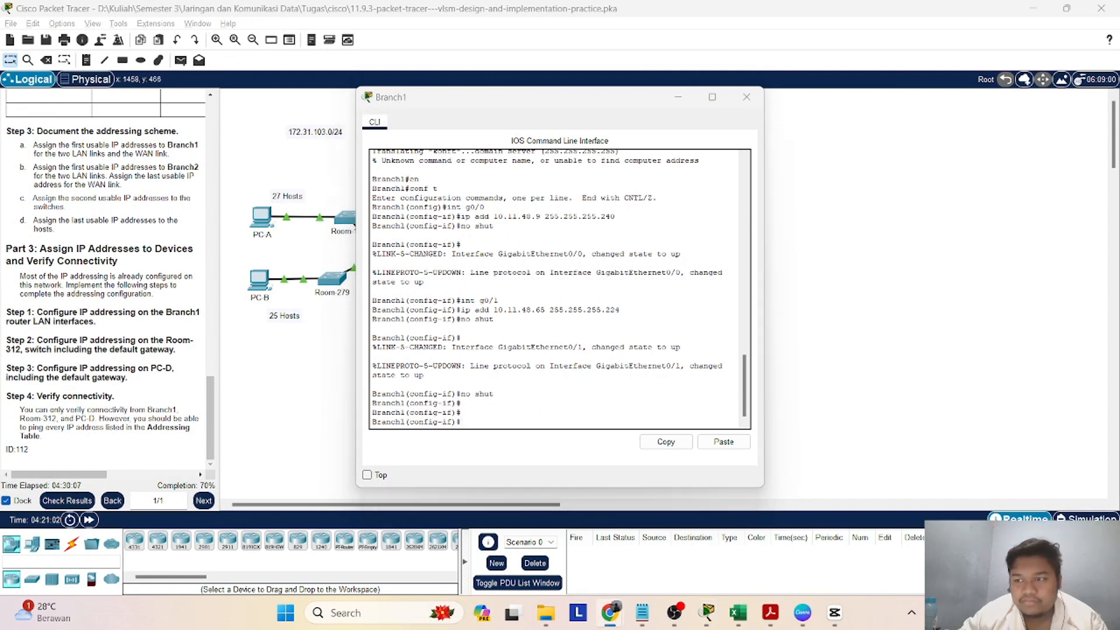
click(470, 423)
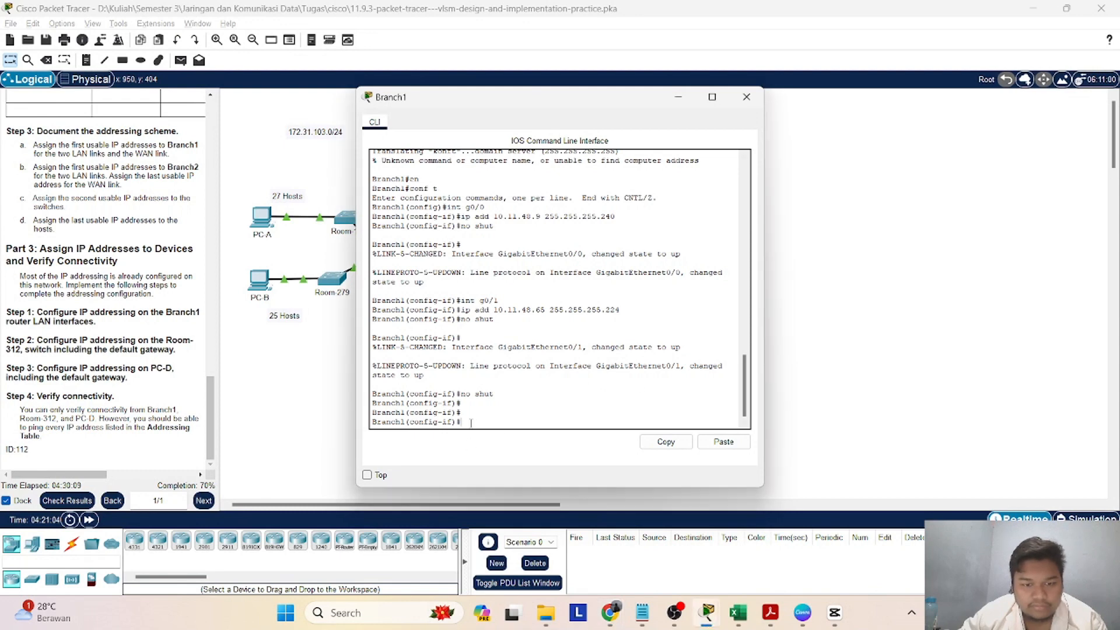
right_click(471, 423)
click(497, 446)
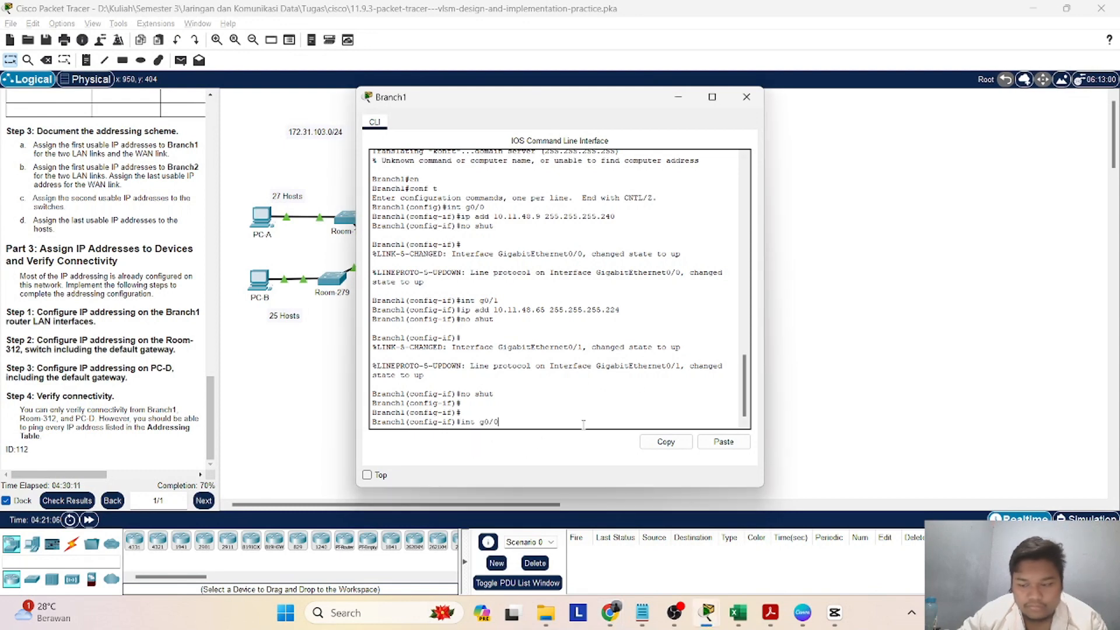
key(Return)
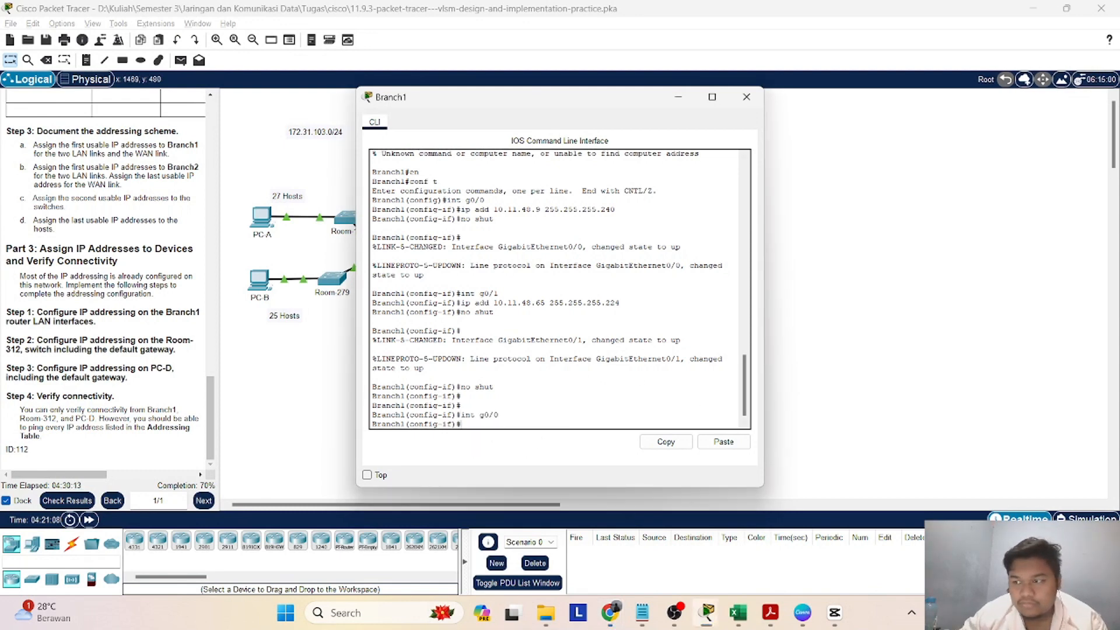
key(alt+Tab)
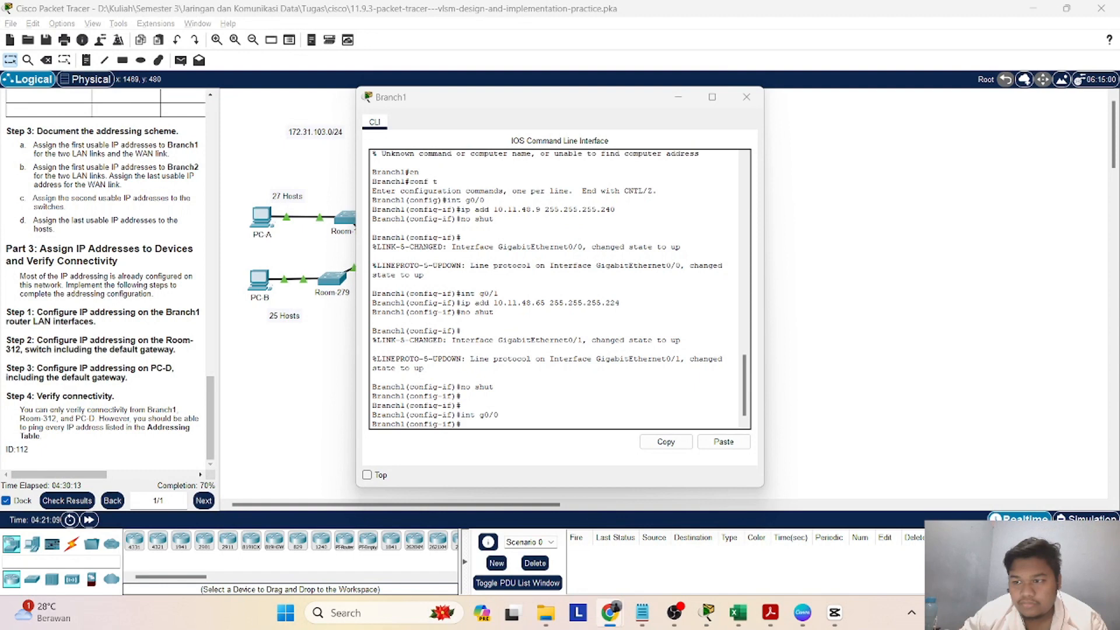
right_click(489, 429)
click(503, 445)
key(Return)
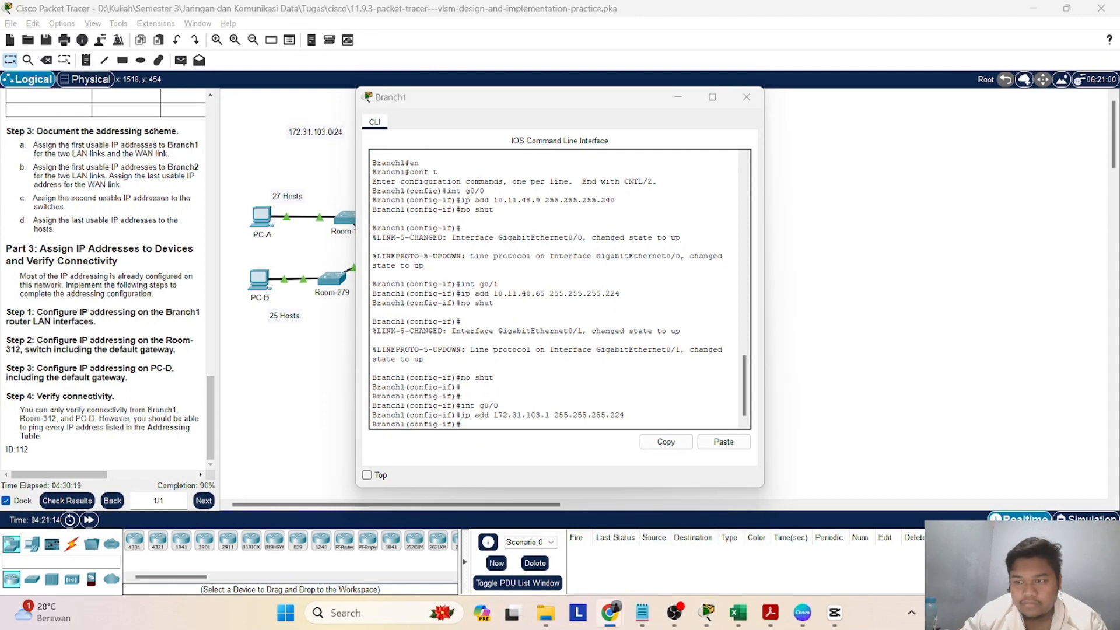
right_click(473, 425)
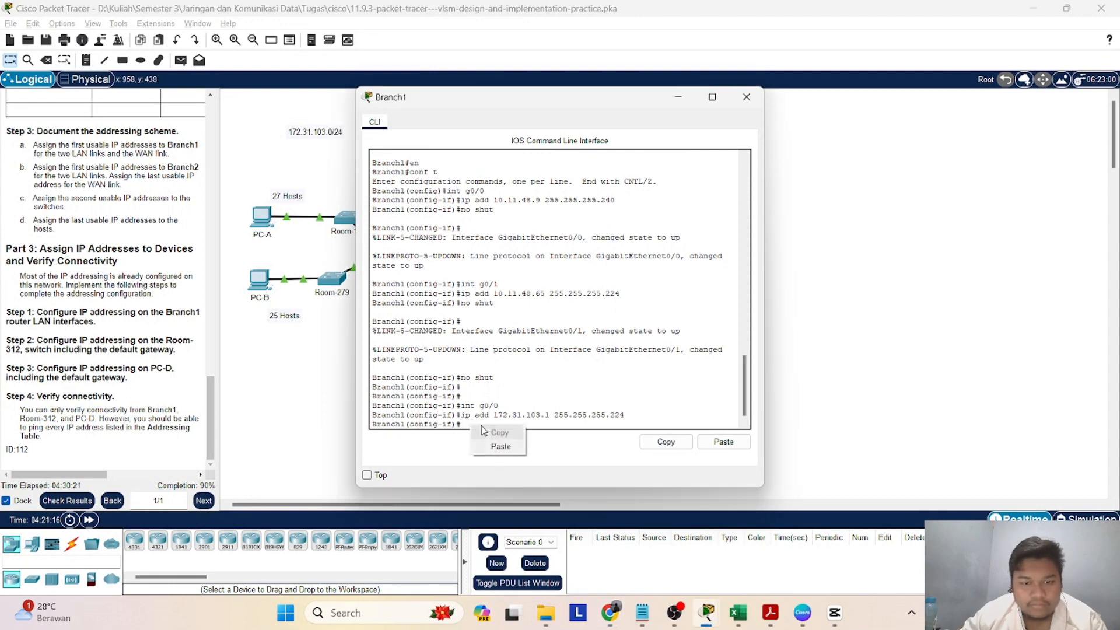
click(502, 445)
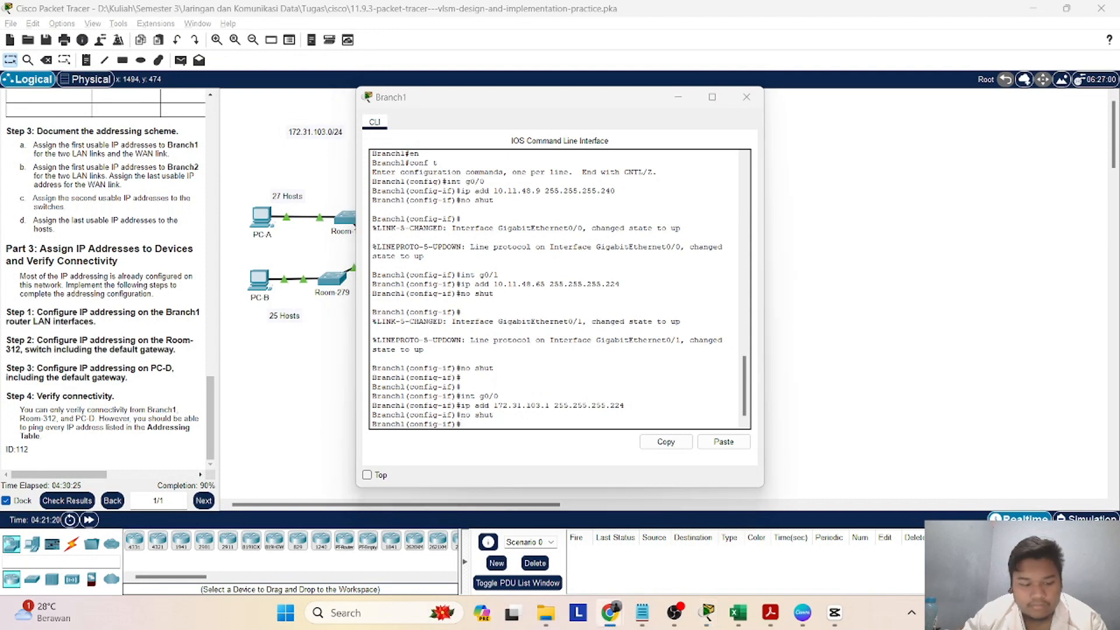
- Switch to Branch1's interface g0/1 and assign it the address 172.31.103.33 with mask 255.255.255.224 from the reference
right_click(470, 424)
click(491, 446)
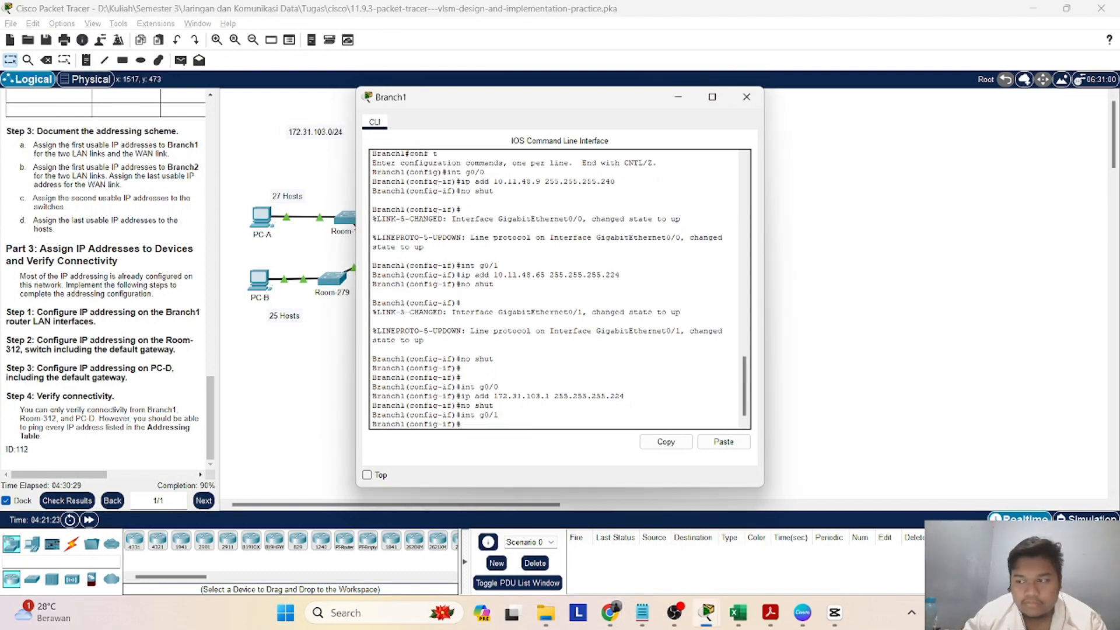
right_click(486, 424)
click(507, 449)
key(Return)
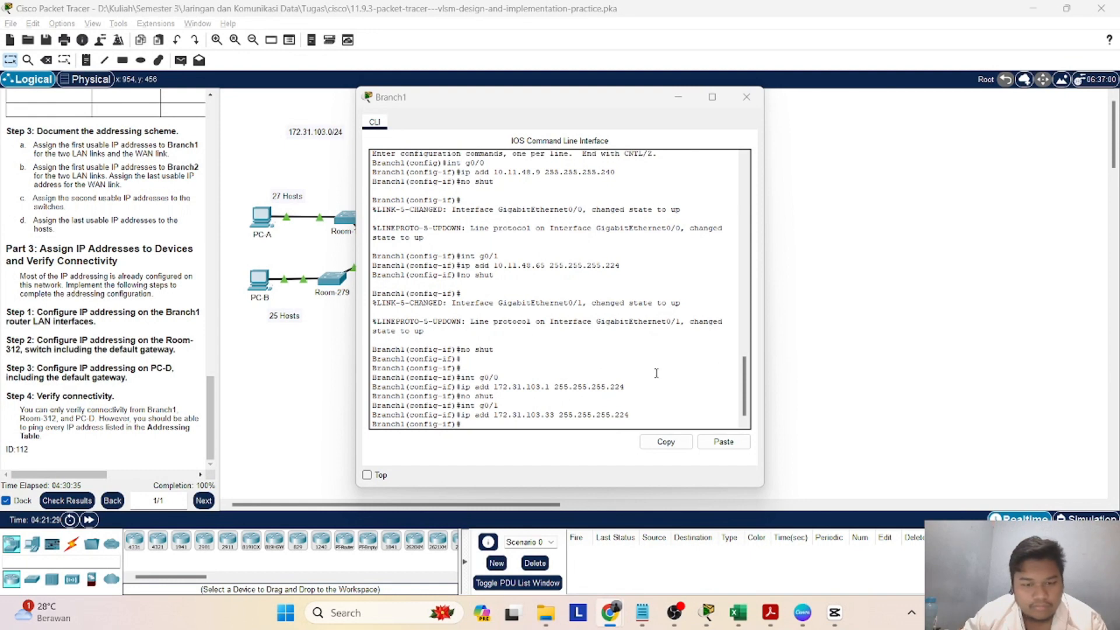
- Enable Branch1's interface g0/1 with no shut and close the router's window
click(498, 435)
right_click(493, 426)
click(507, 448)
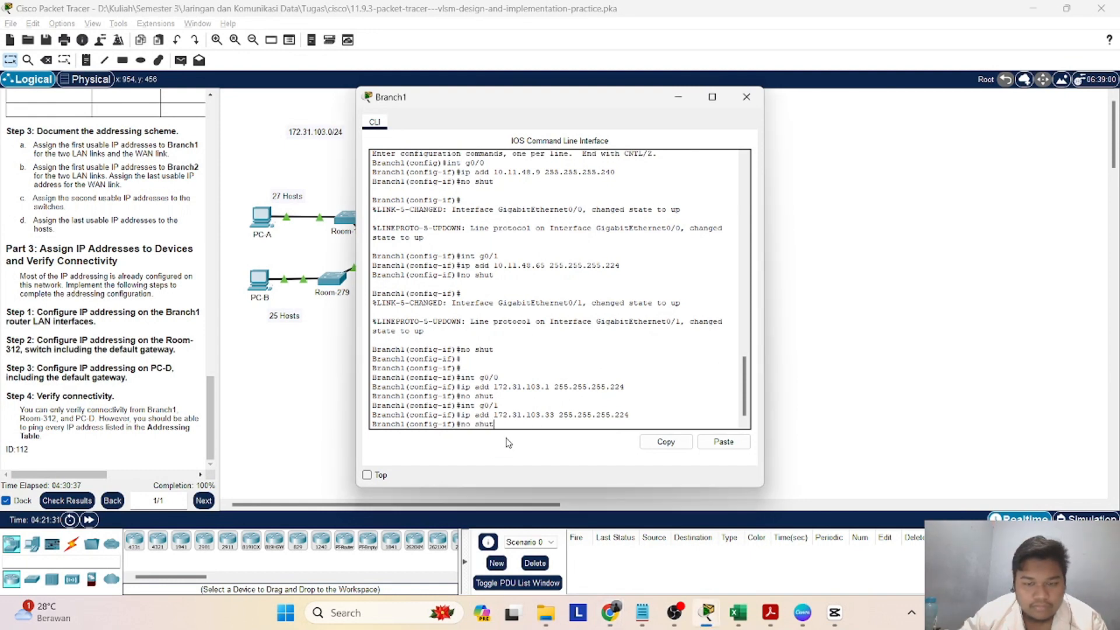
key(Return)
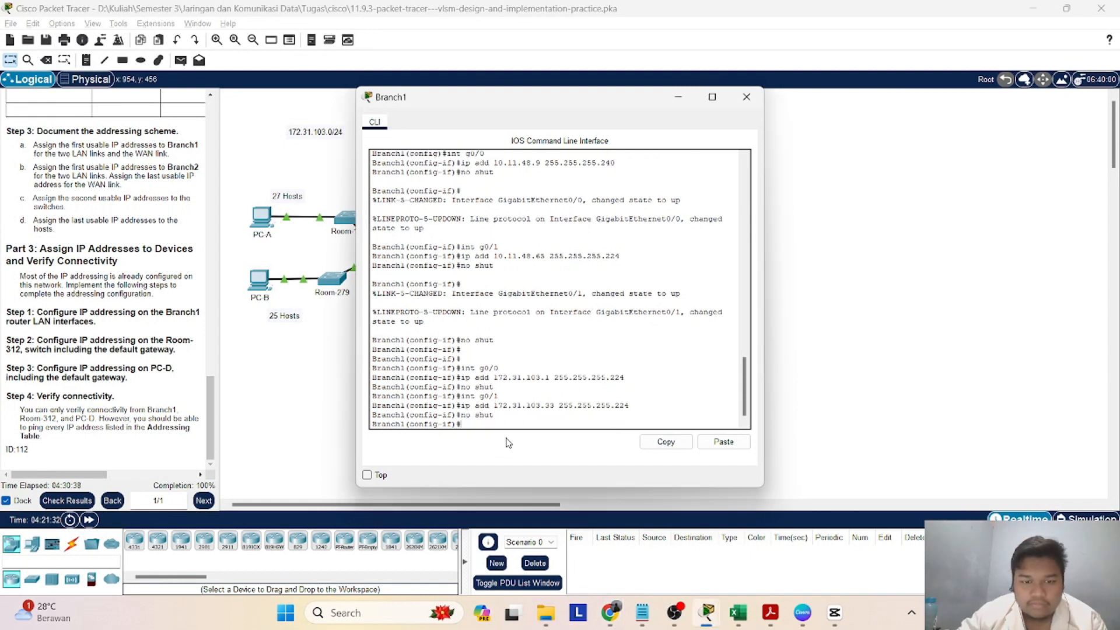
click(746, 97)
- Check the activity results, review the assessment items for all devices, and close the results
click(66, 500)
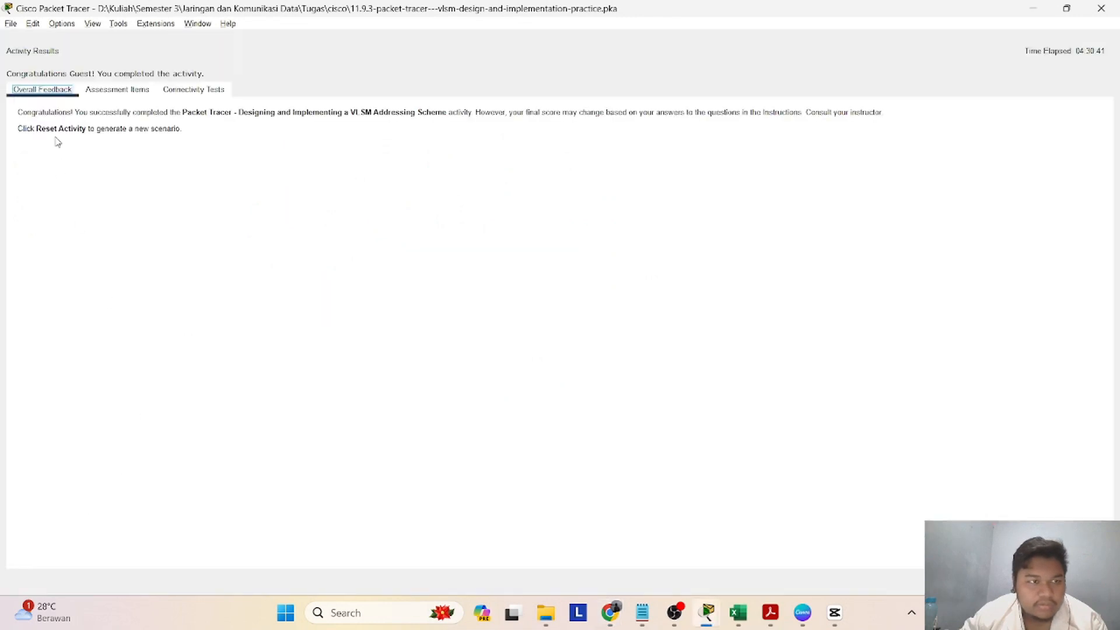
click(111, 99)
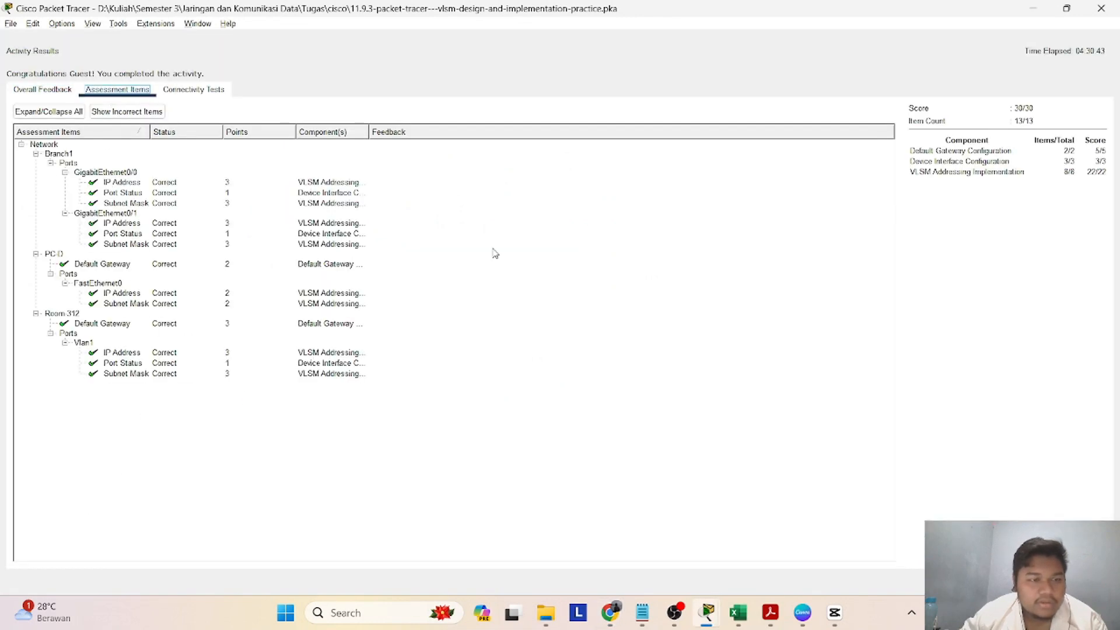
click(1100, 9)
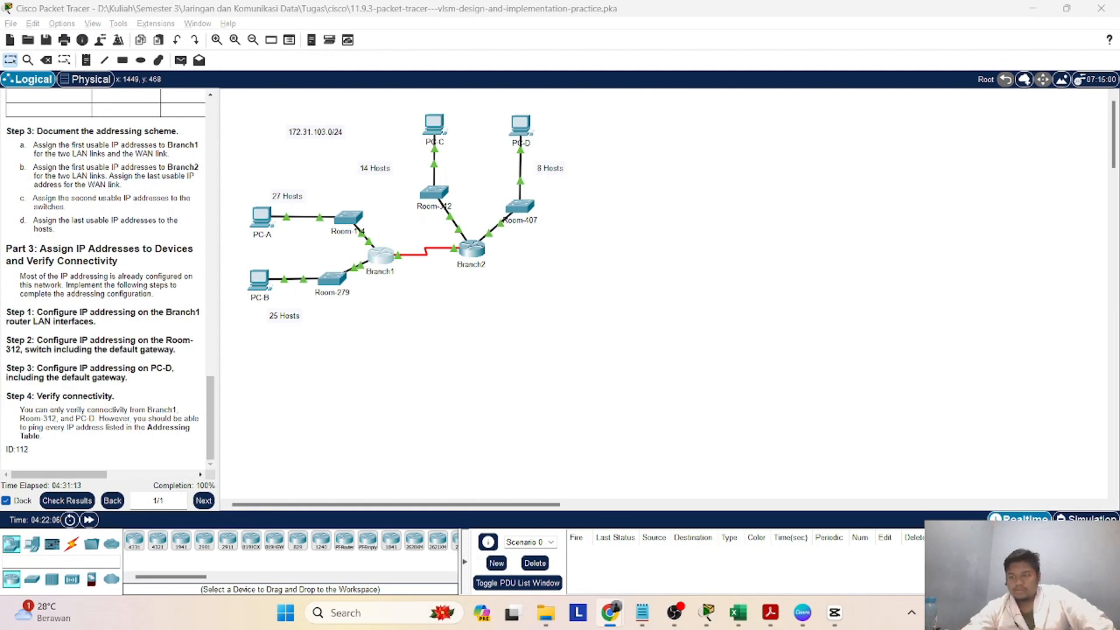
- Send a simple PDU from PC-A to PC-D to test connectivity between the two branches
click(663, 202)
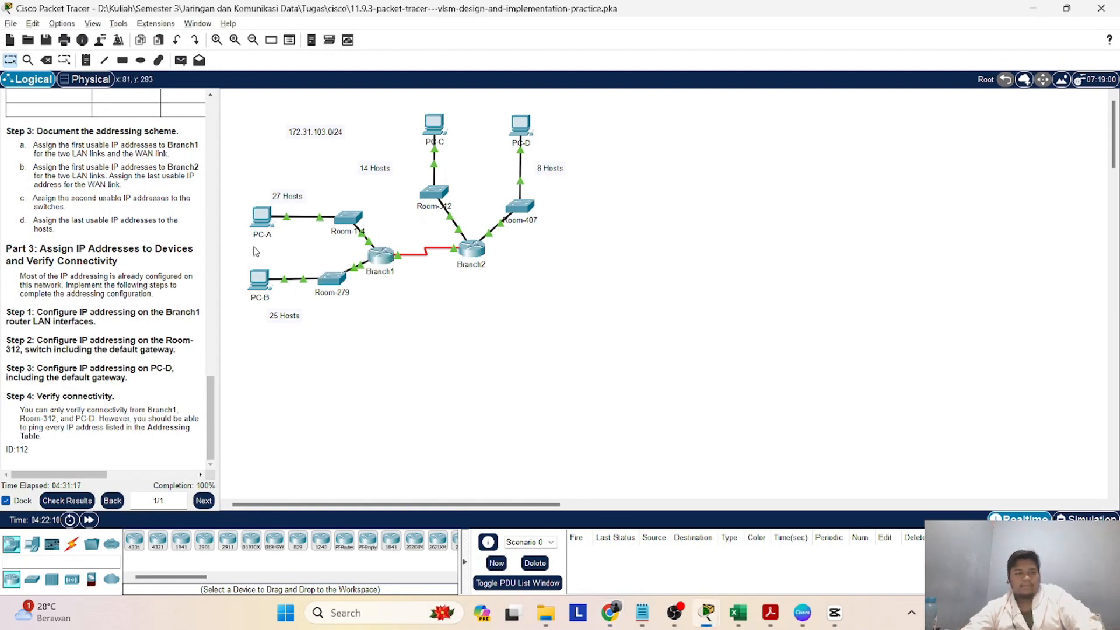
click(180, 61)
click(263, 216)
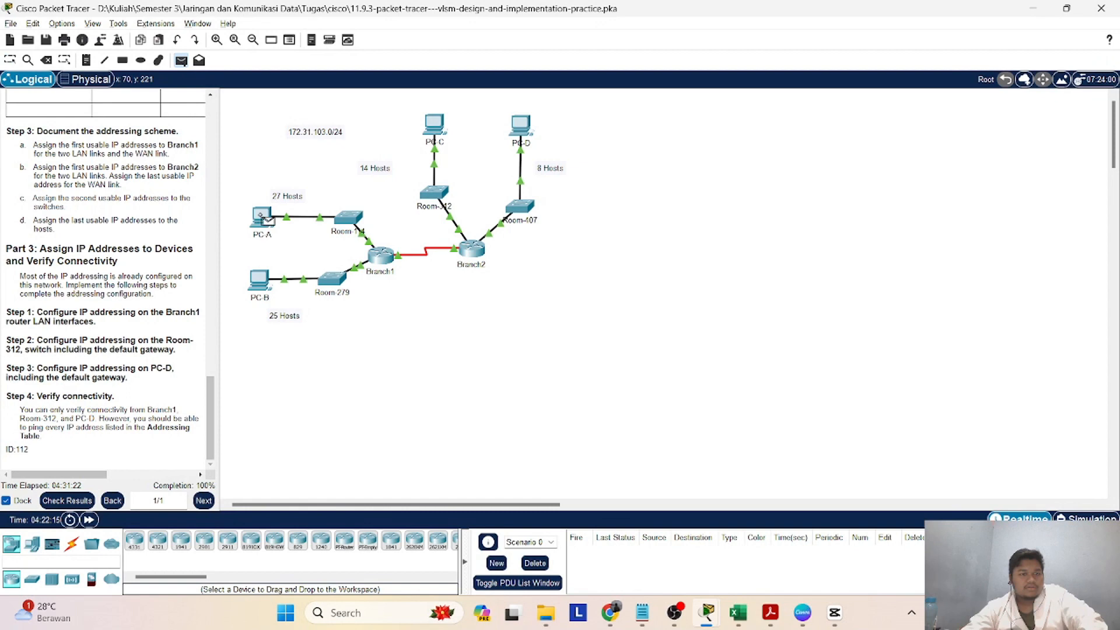
click(520, 128)
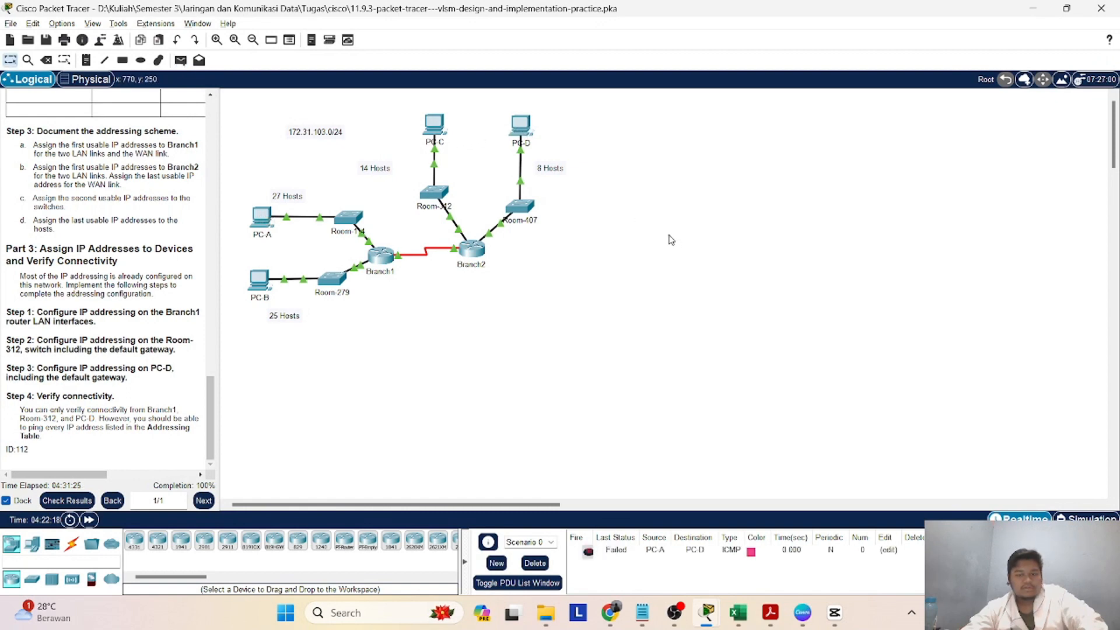
- Send a simple PDU from PC-A to PC-B to test connectivity across Branch1's LANs
click(180, 61)
click(262, 217)
click(264, 292)
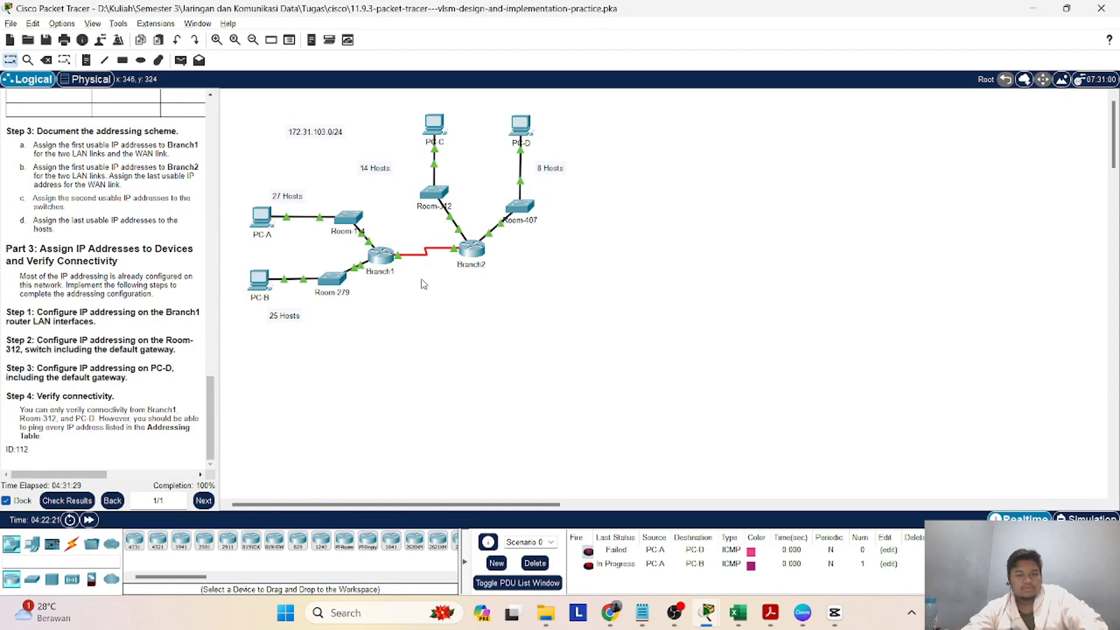